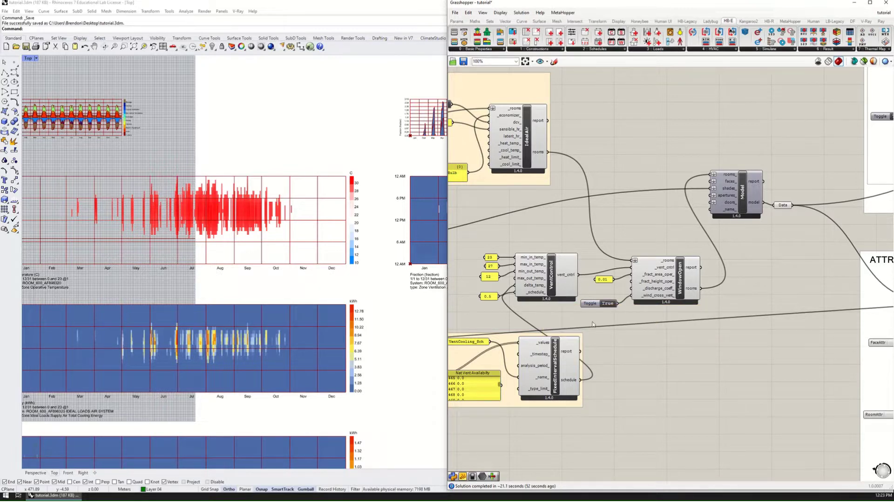
- Zoom in on the WindowOpen component and select the 0.01 slider feeding _fract_area_oper_
scroll(607, 304, "up", 3)
scroll(607, 304, "up", 2)
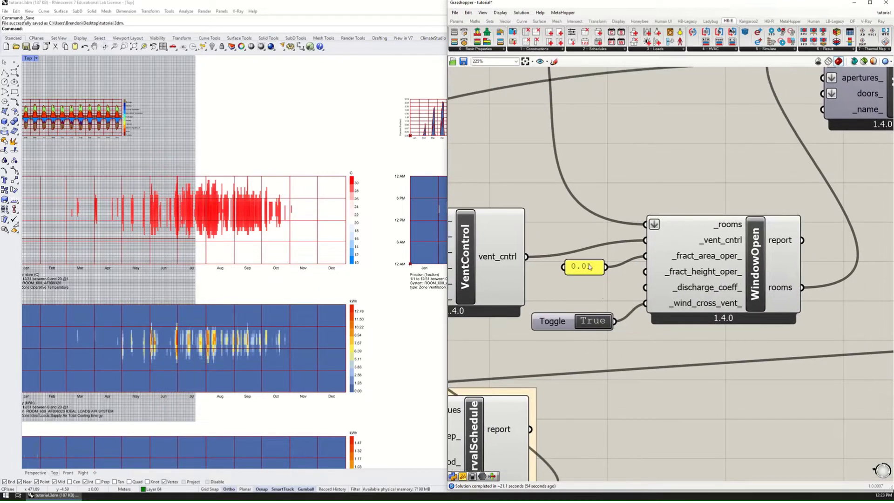
left_click(591, 271)
left_click_drag(591, 272, 593, 273)
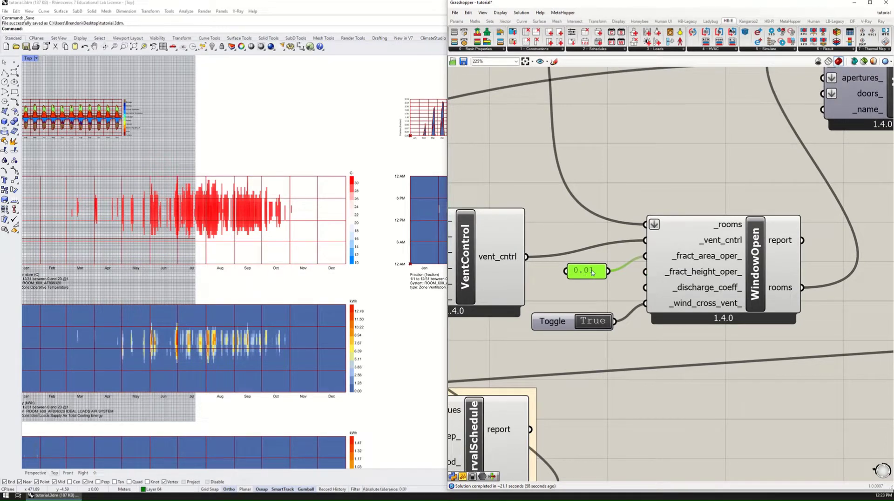
left_click_drag(586, 271, 586, 270)
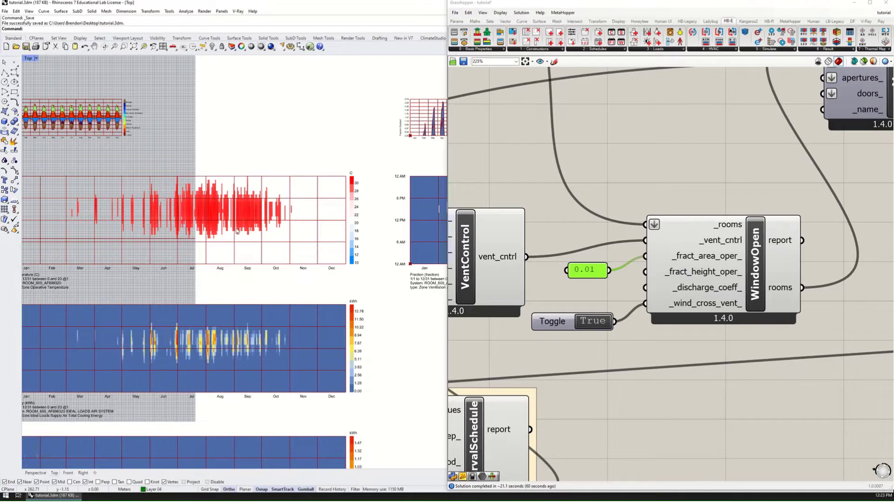
- Frame the zone ventilation air change rate heatmap (0.00–3.77 legend) and monthly bar chart in the Top viewport
right_click_drag(313, 149, 17, 148)
right_click_drag(210, 195, 153, 223)
scroll(155, 216, "up", 2)
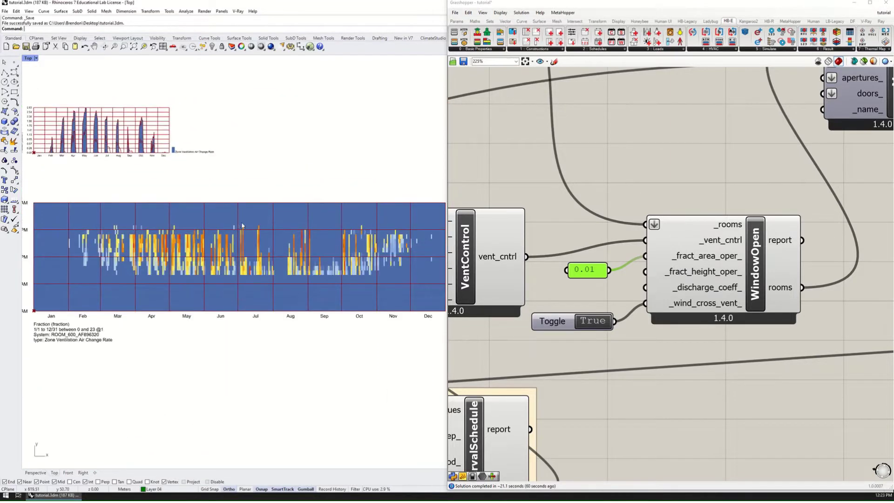
right_click_drag(242, 224, 238, 227)
scroll(238, 228, "down", 2)
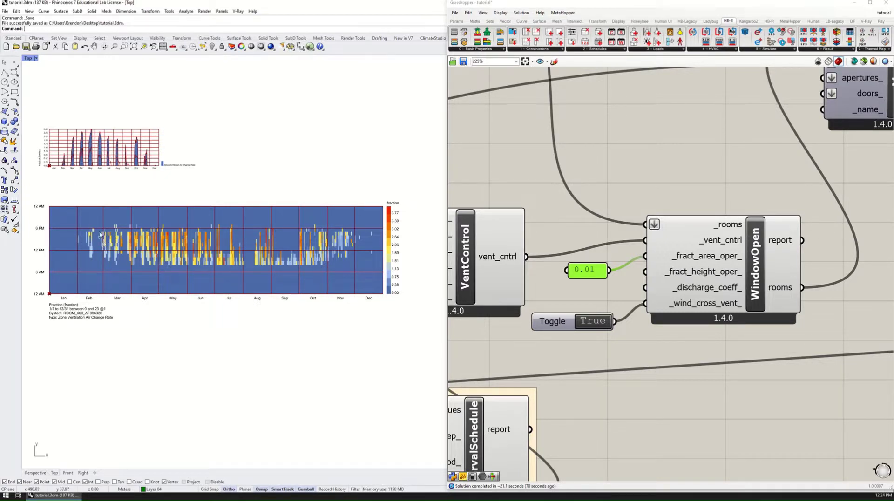
right_click_drag(189, 284, 194, 293)
scroll(225, 281, "up", 1)
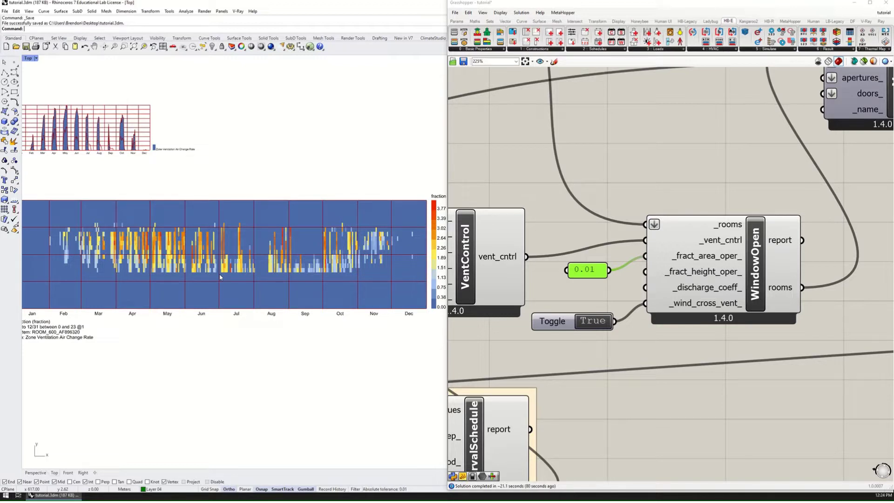
right_click_drag(252, 280, 240, 288)
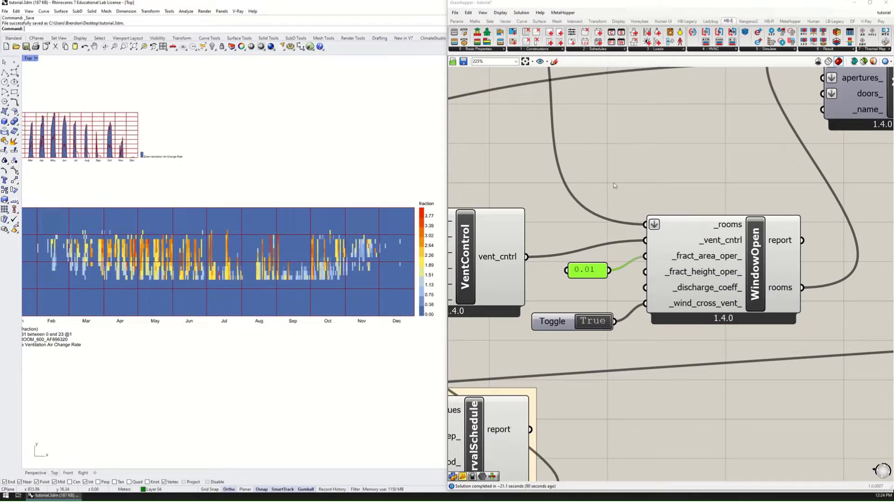
- Widen the Grasshopper window over Rhino to reveal the HVAC group
left_click(671, 148)
scroll(674, 261, "down", 5)
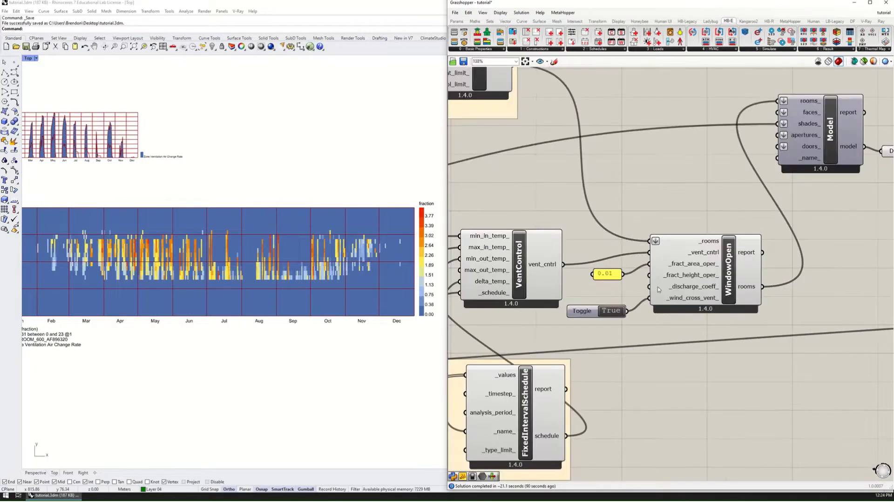
right_click_drag(686, 222, 665, 273)
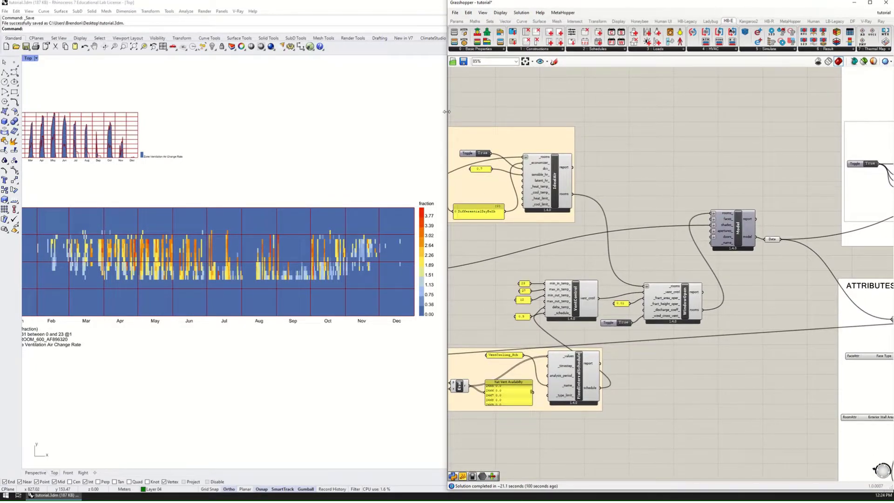
left_click_drag(444, 114, 45, 115)
right_click_drag(237, 168, 437, 163)
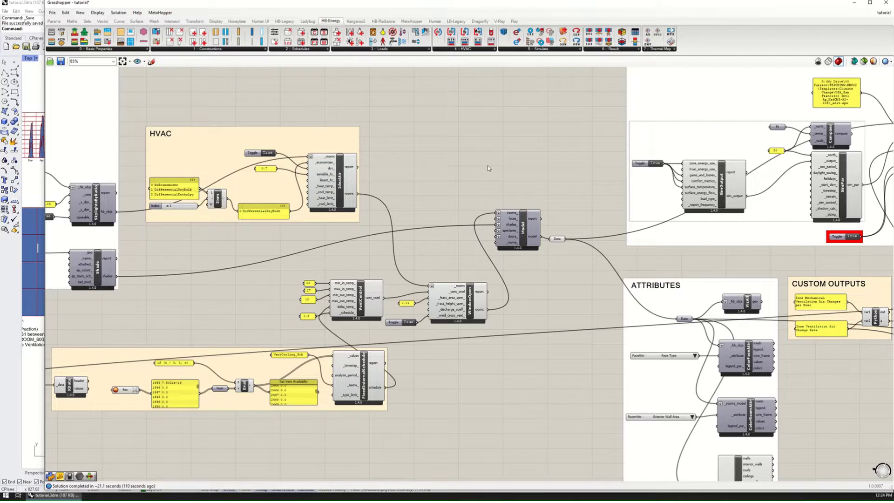
- Pan and zoom to the SIMULATION group, centring ModelToOSM and its add_str_ input
right_click_drag(504, 166, 372, 194)
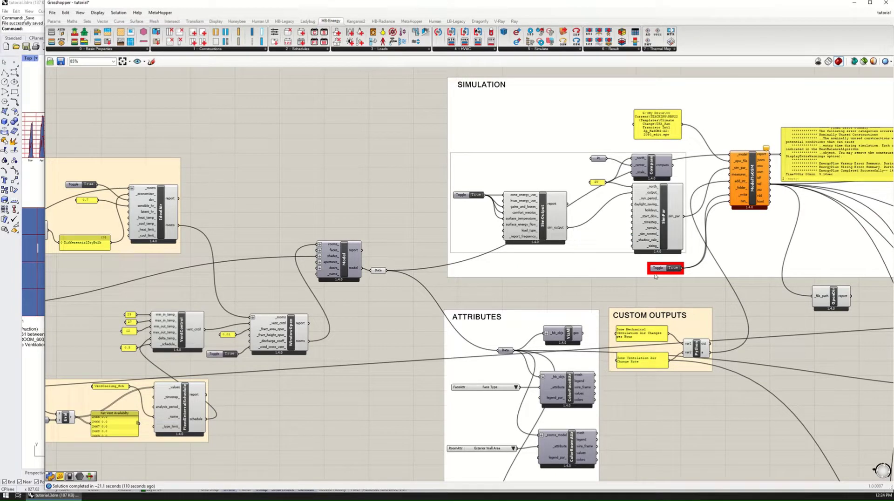
right_click_drag(719, 300, 614, 332)
scroll(674, 221, "up", 5)
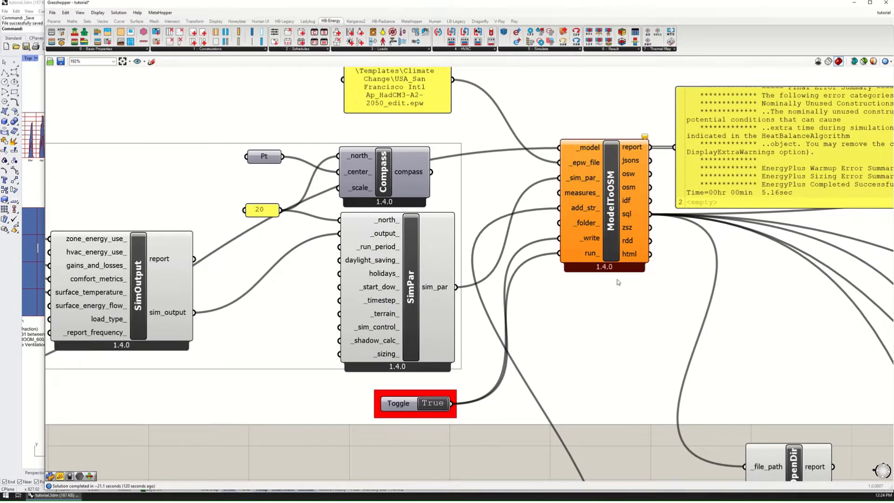
right_click_drag(623, 286, 631, 309)
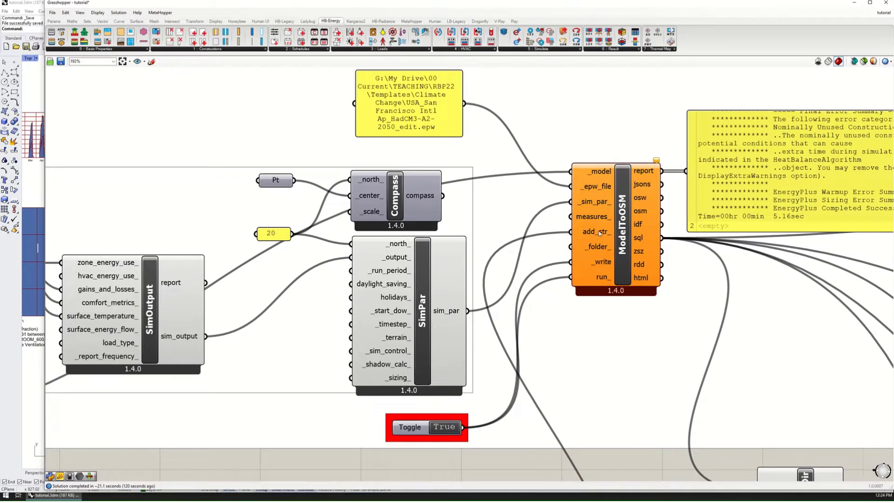
mouse_move(599, 232)
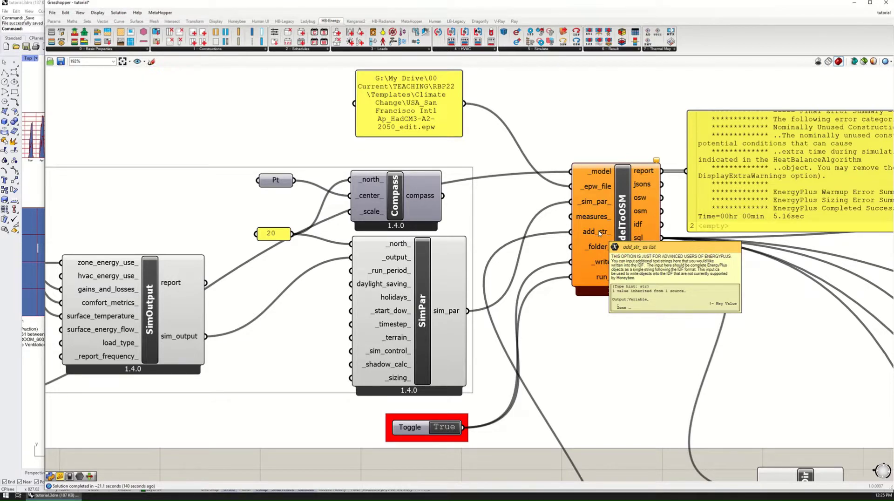
right_click_drag(619, 288, 564, 270)
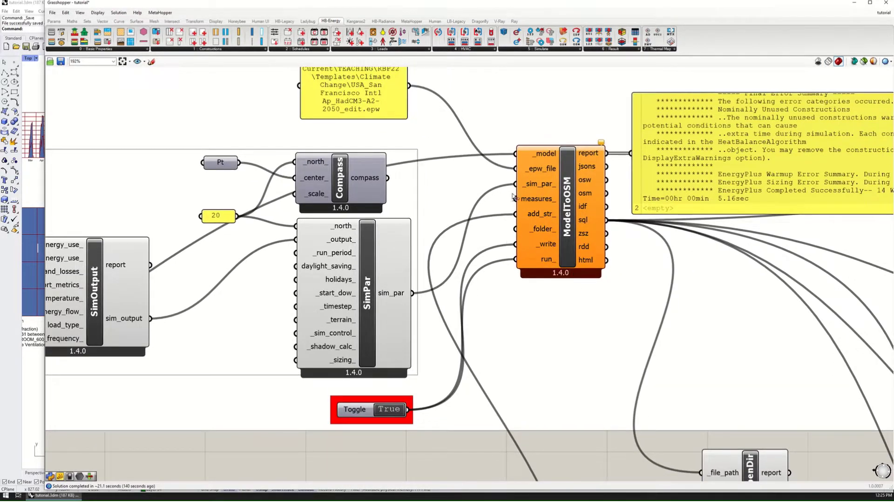
scroll(538, 217, "down", 2)
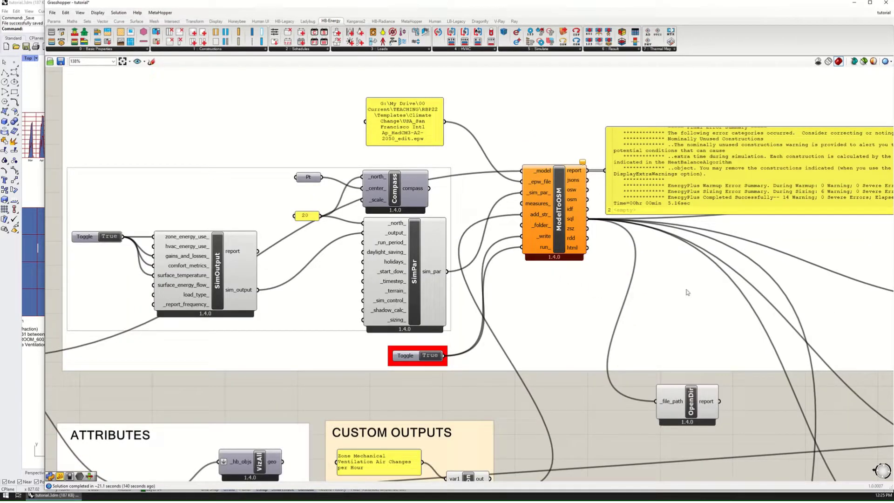
- Replace the old OpenDir with a new LB Open Directory component found by searching 'directory'
left_click(690, 412)
key("Delete")
double_click(655, 396)
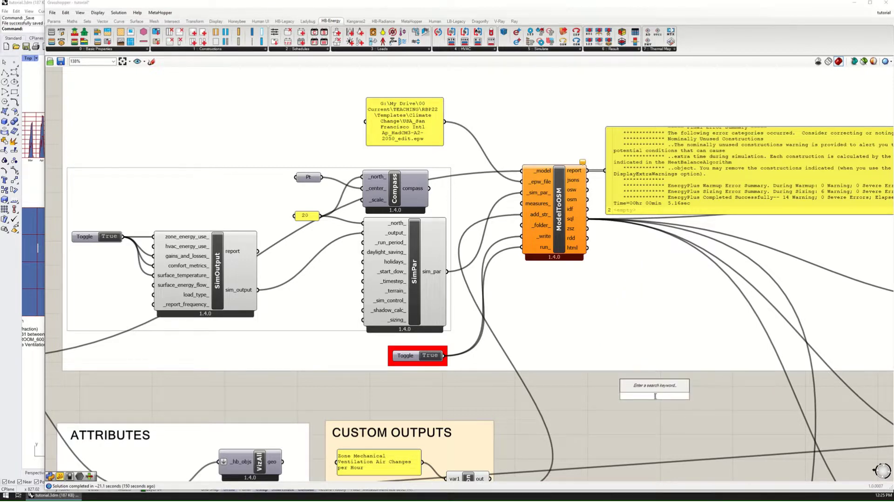
type("directory")
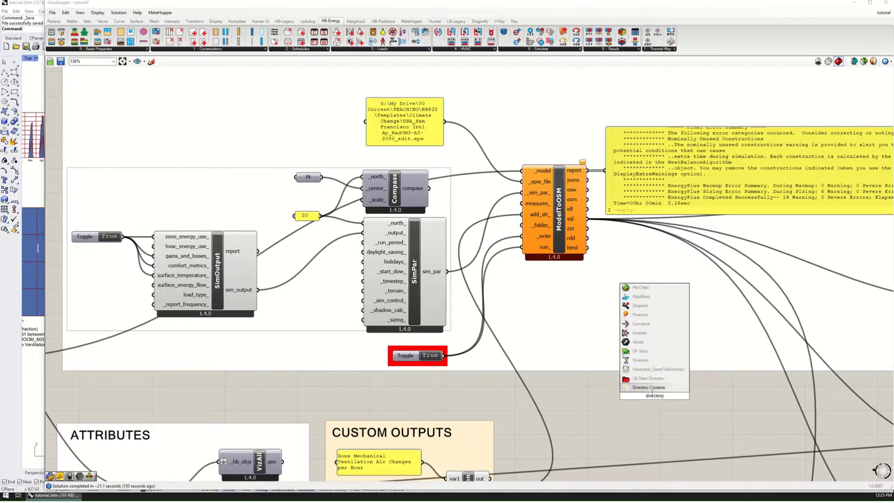
left_click(648, 379)
- Wire ModelToOSM's sql output into OpenDir's _file_path and centre the opened run folder window
left_click_drag(652, 390, 654, 289)
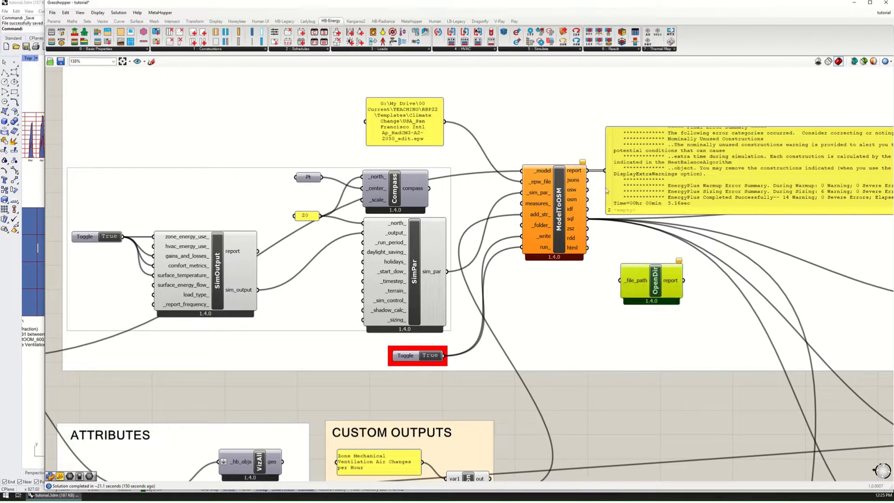
left_click_drag(587, 218, 672, 279)
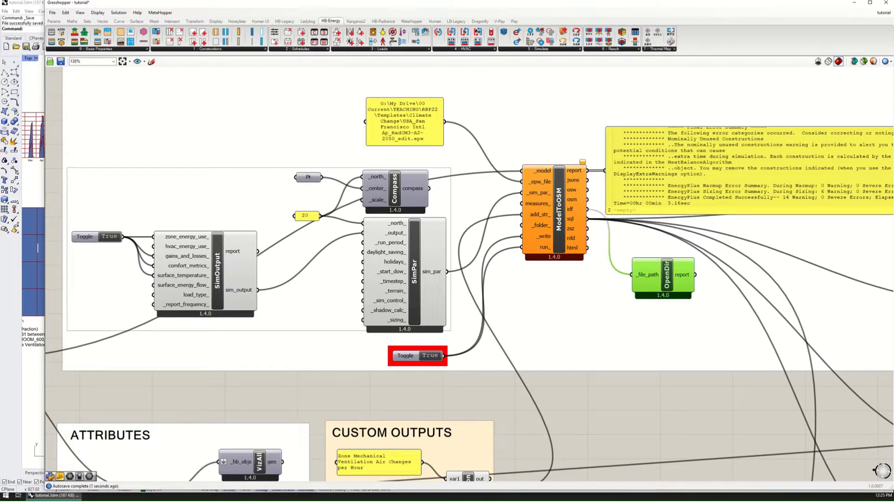
left_click_drag(0, 170, 482, 113)
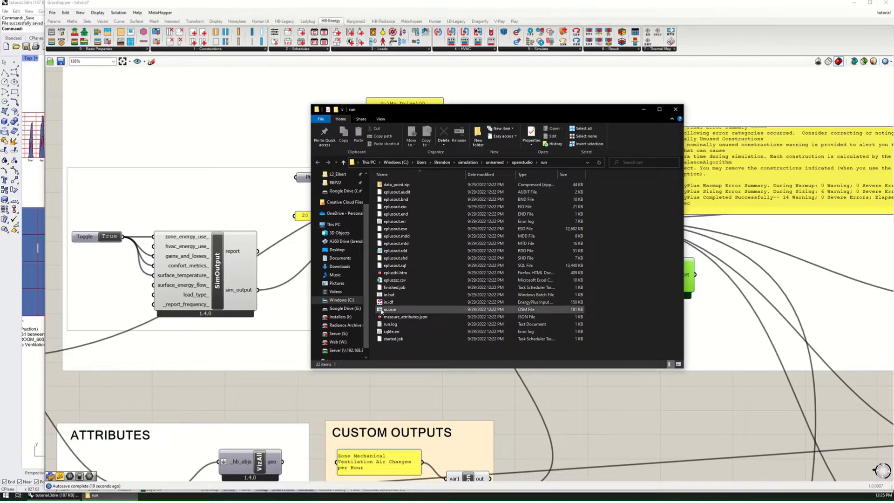
- Open in.idf from the openstudio run folder with Edit with Notepad++
left_click(414, 301)
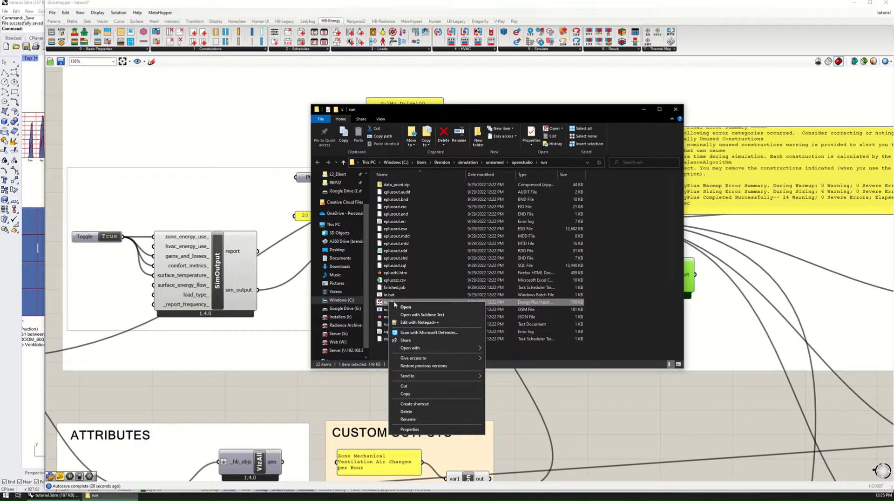
left_click(420, 324)
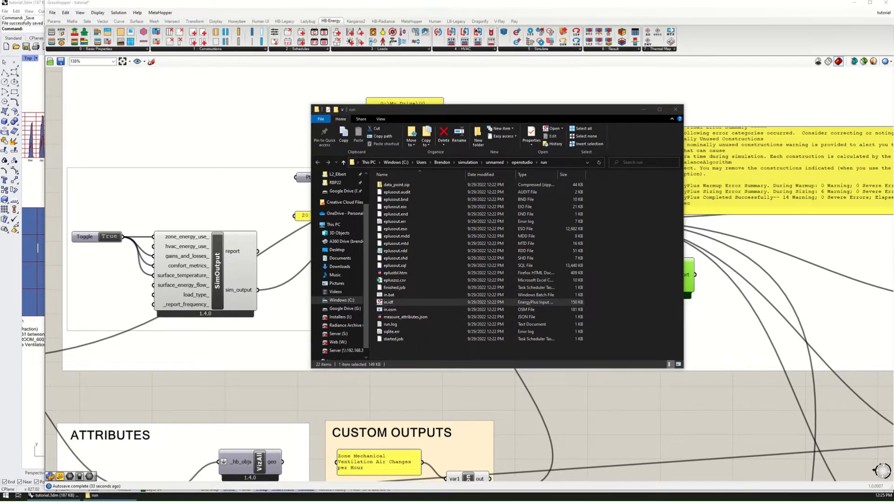
- Review the top of in.idf, selecting the Version and Timestep objects
scroll(600, 175, "up", 3)
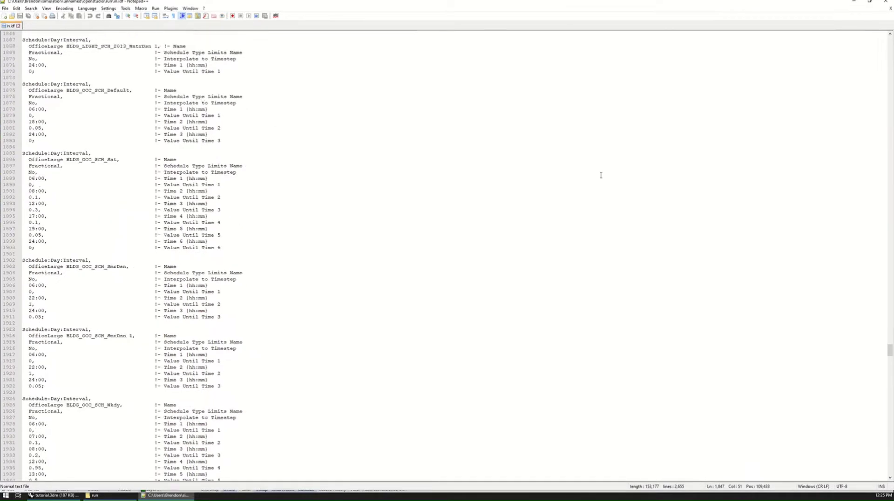
left_click_drag(890, 356, 889, 40)
double_click(182, 121)
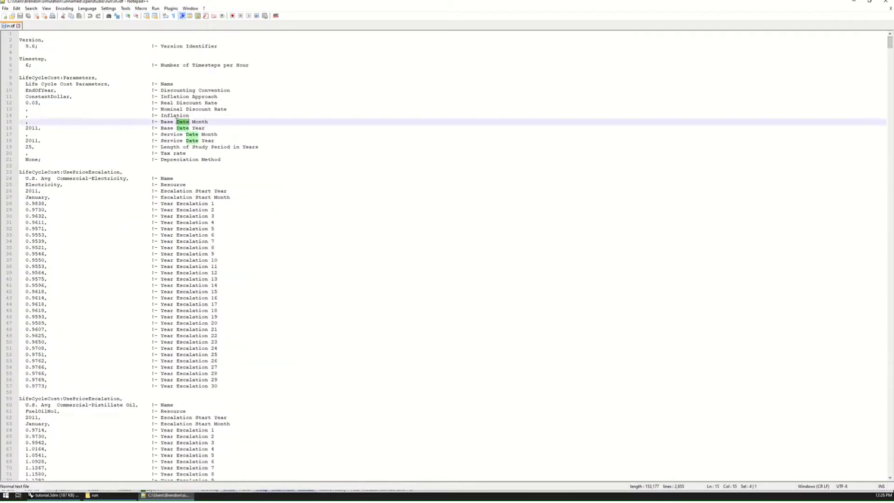
left_click(168, 84)
left_click_drag(39, 46, 20, 40)
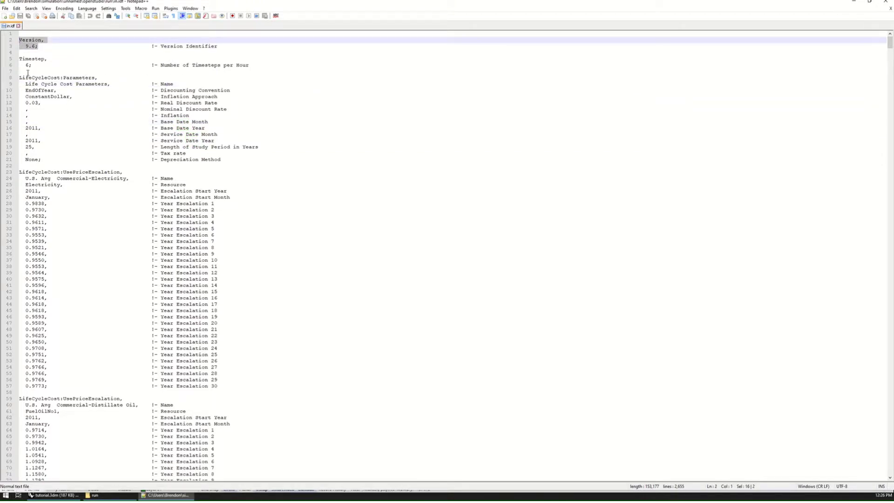
left_click_drag(45, 64, 154, 209)
scroll(153, 216, "down", 20)
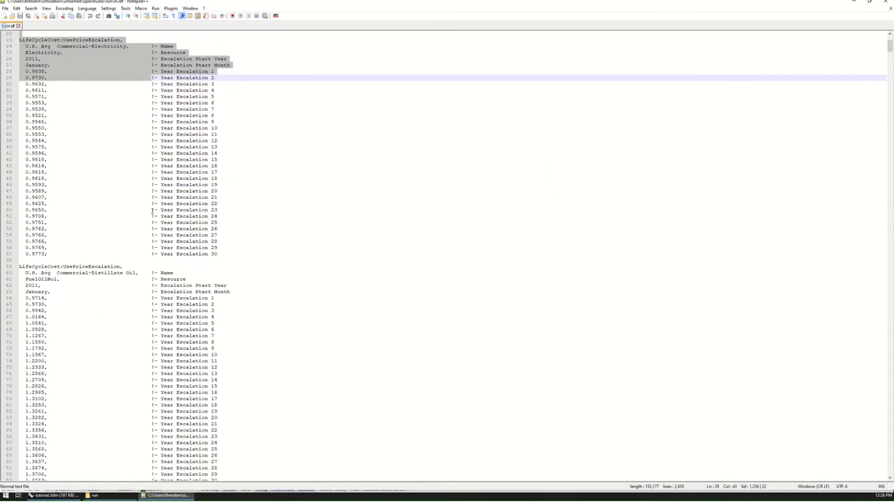
scroll(153, 216, "down", 20)
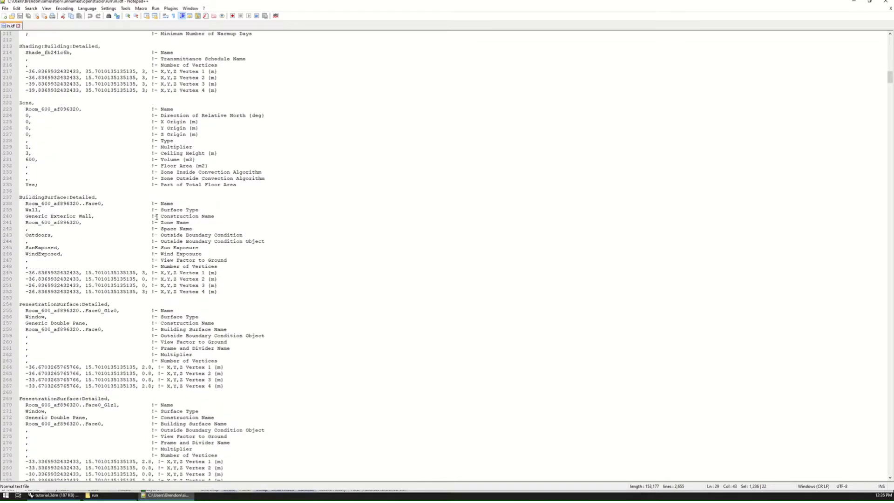
scroll(134, 173, "up", 9)
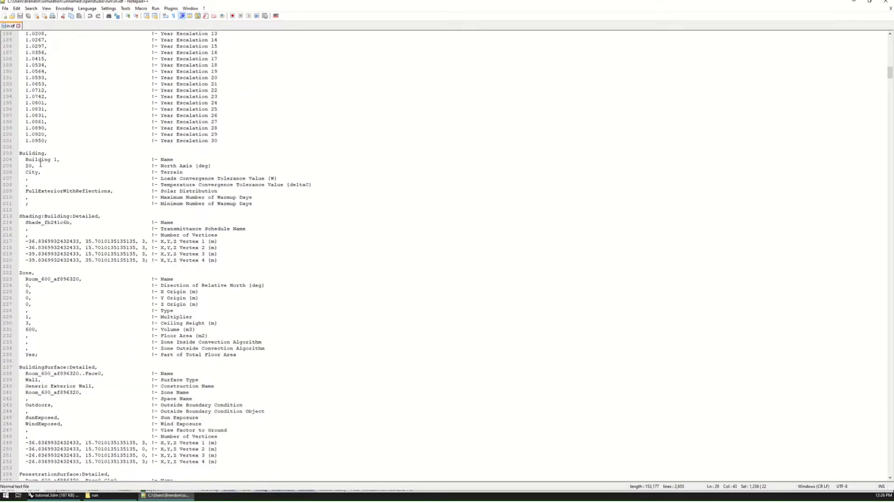
- Inspect the Building, Terrain and Shading:Building:Detailed entries, then close in.idf
left_click_drag(21, 155, 46, 164)
left_click_drag(212, 166, 22, 165)
scroll(22, 166, "up", 1)
left_click_drag(185, 191, 22, 194)
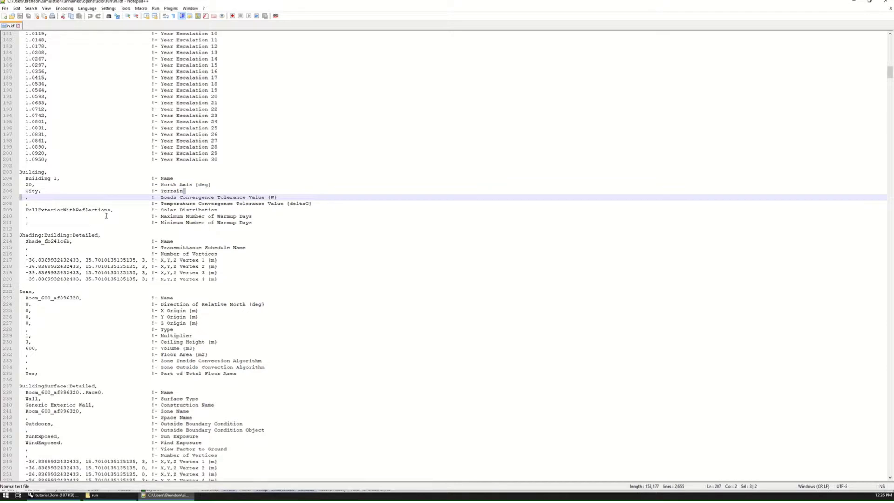
scroll(27, 142, "down", 3)
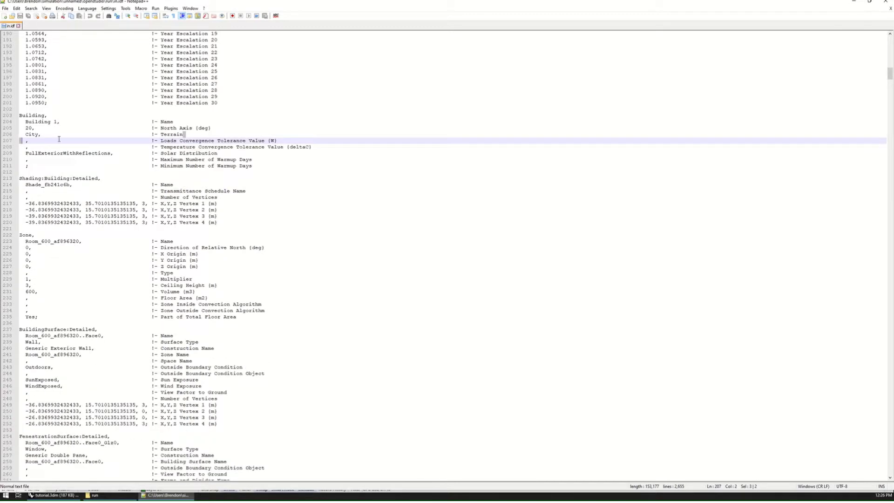
left_click_drag(21, 178, 159, 230)
scroll(240, 231, "down", 5)
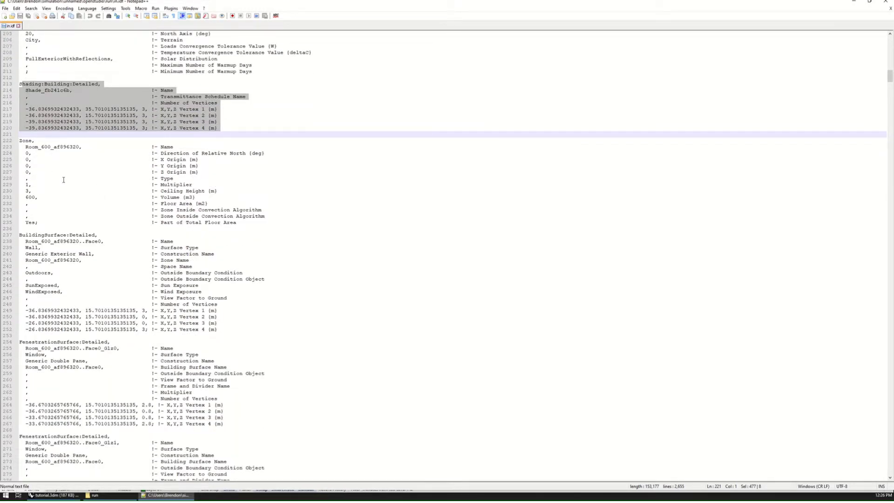
scroll(108, 247, "down", 20)
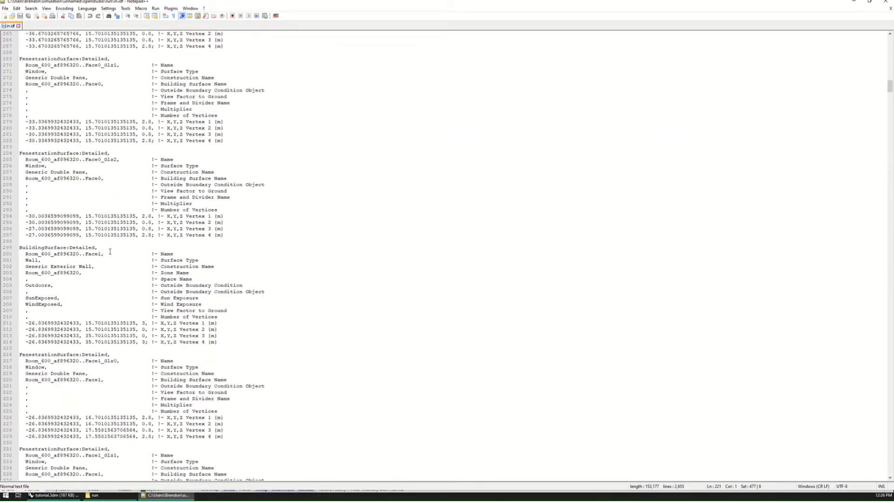
scroll(126, 237, "up", 10)
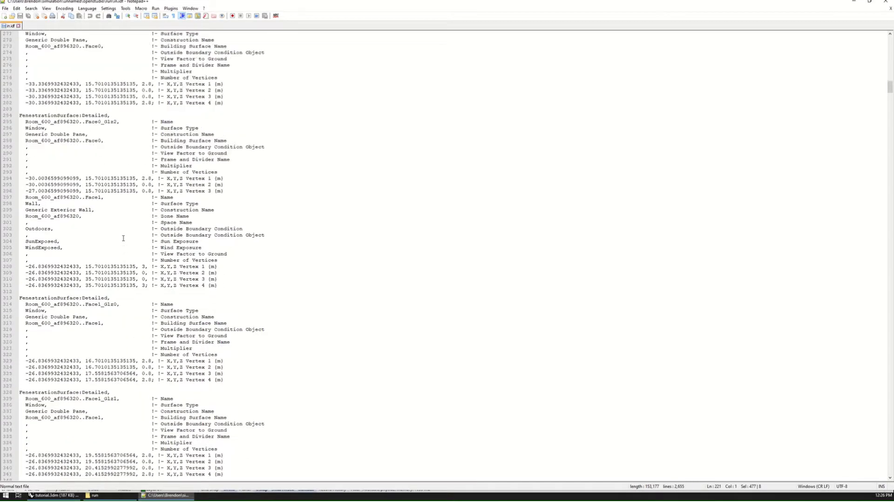
left_click(18, 26)
- Close Notepad++ and launch the IDF Editor on in.idf from EP-Launch
left_click(886, 2)
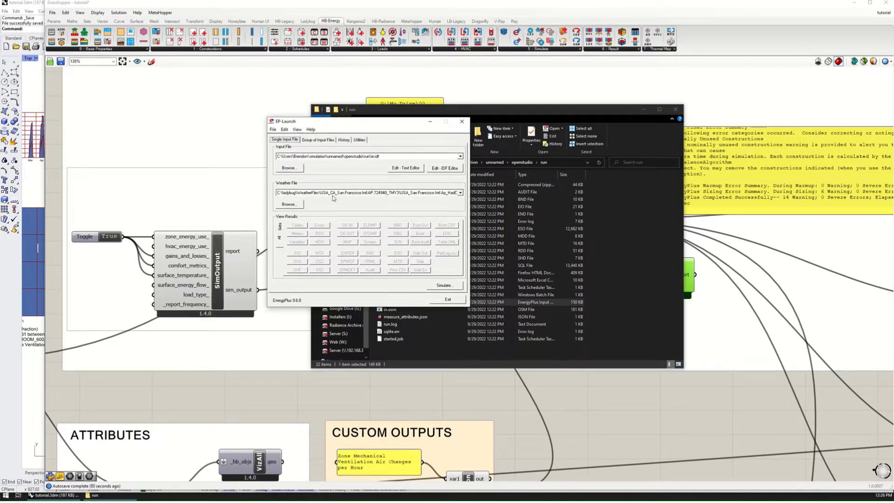
left_click_drag(321, 125, 332, 126)
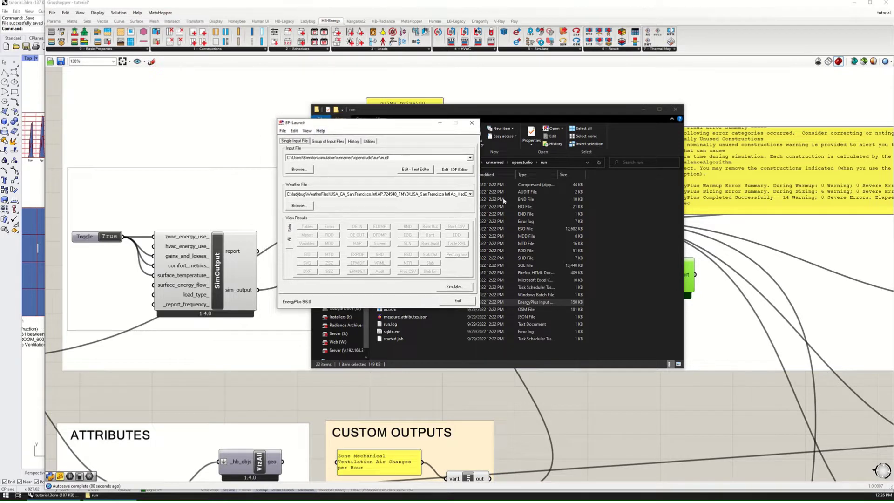
left_click(456, 169)
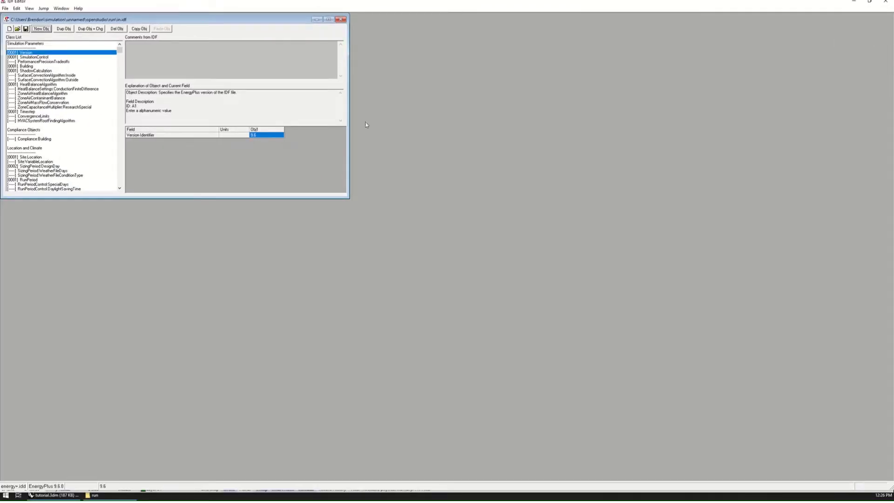
- Maximize the in.idf window and scroll the Class List down to the Zone Airflow classes
left_click(328, 19)
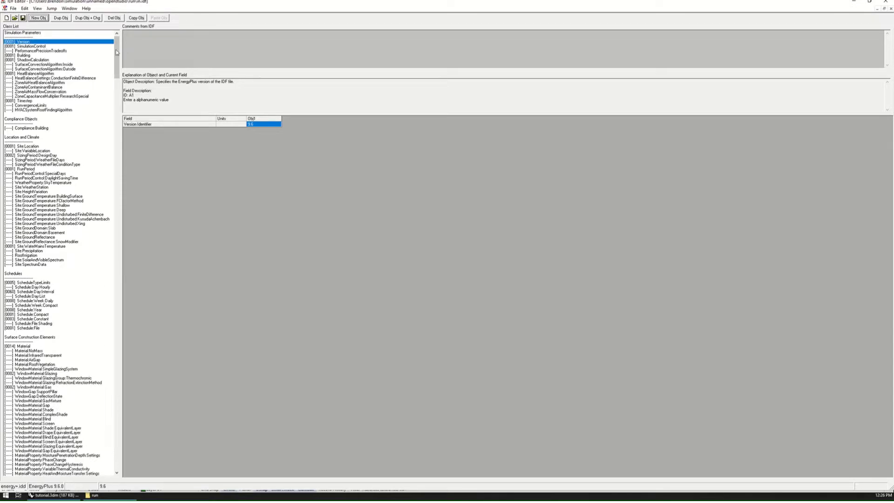
mouse_move(116, 52)
left_mouse_down()
mouse_move(123, 104)
mouse_move(104, 434)
mouse_move(114, 391)
mouse_move(125, 47)
left_mouse_up()
left_click_drag(117, 52, 106, 150)
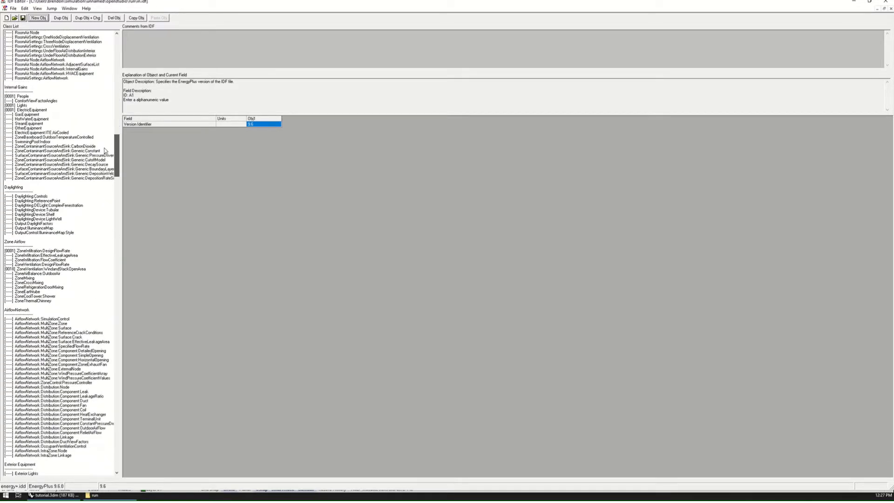
left_click_drag(105, 151, 106, 153)
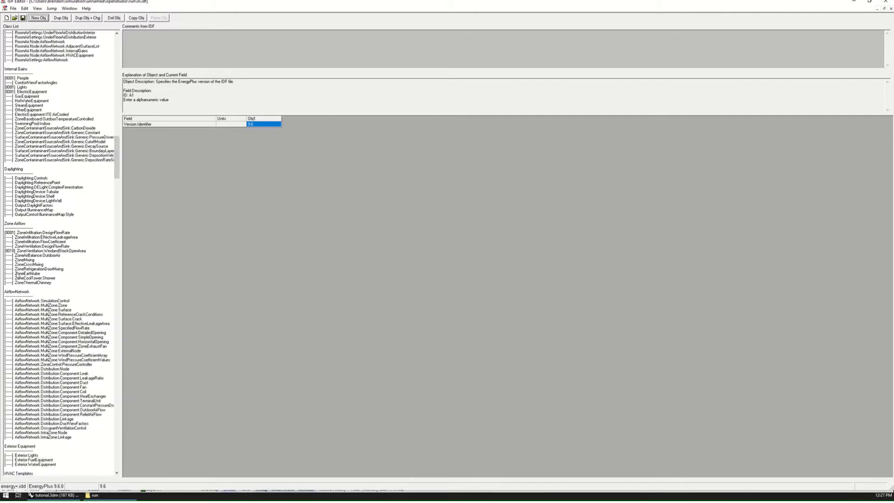
- Under ZoneVentilation:DesignFlowRate, add a new object named 'Exhaust Fan' with default values
left_click(37, 247)
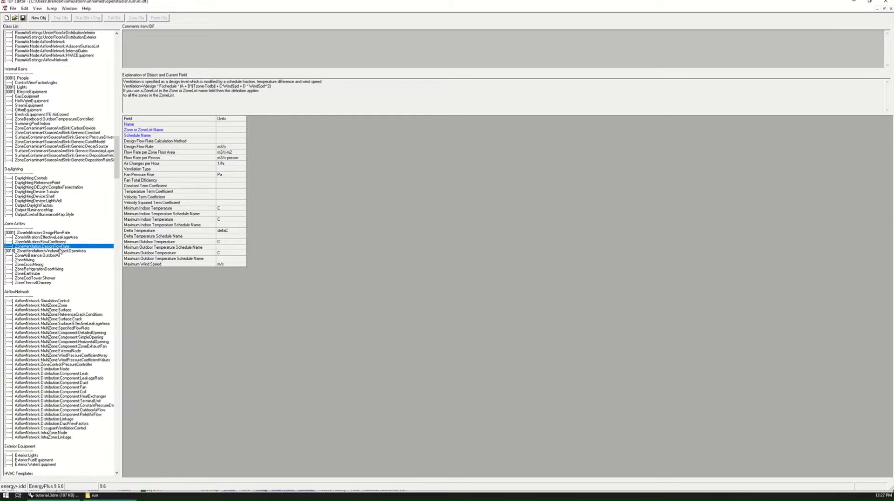
left_click(39, 17)
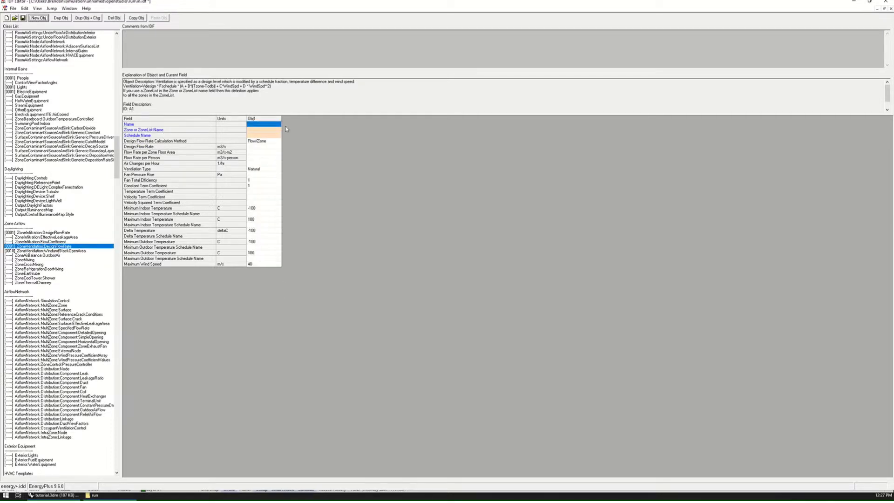
left_click(270, 124)
type("Exhaust Fan")
key("Return")
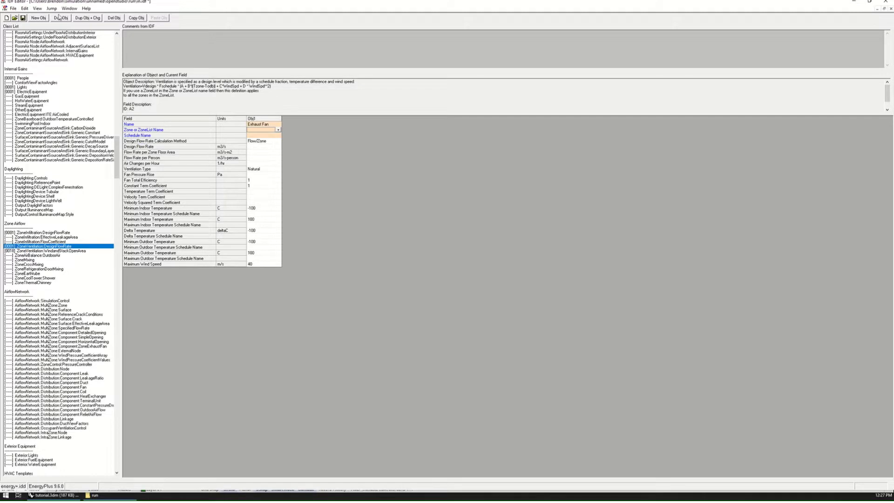
- Save the edited model as in_fan.idf in the run folder via Save As
left_click(13, 9)
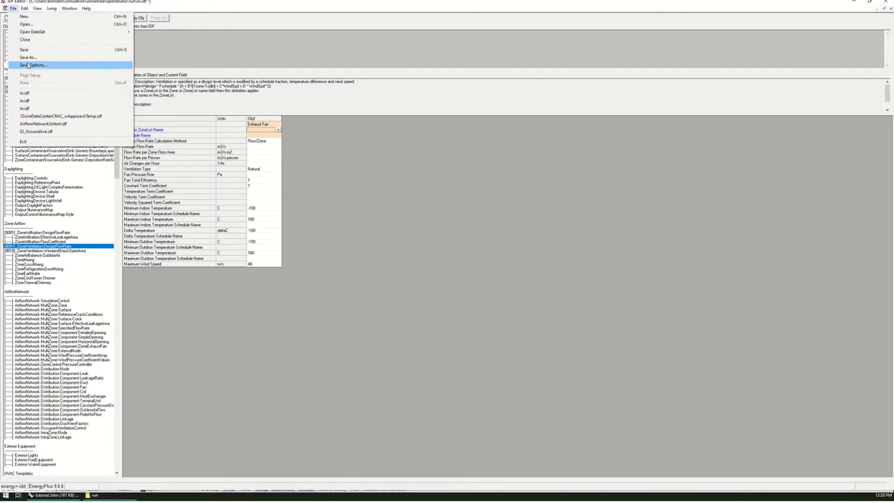
left_click(28, 56)
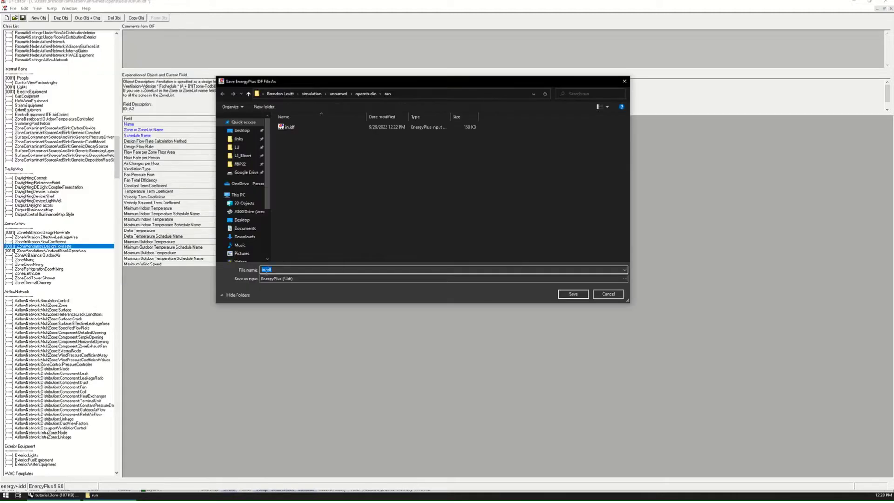
left_click(263, 269)
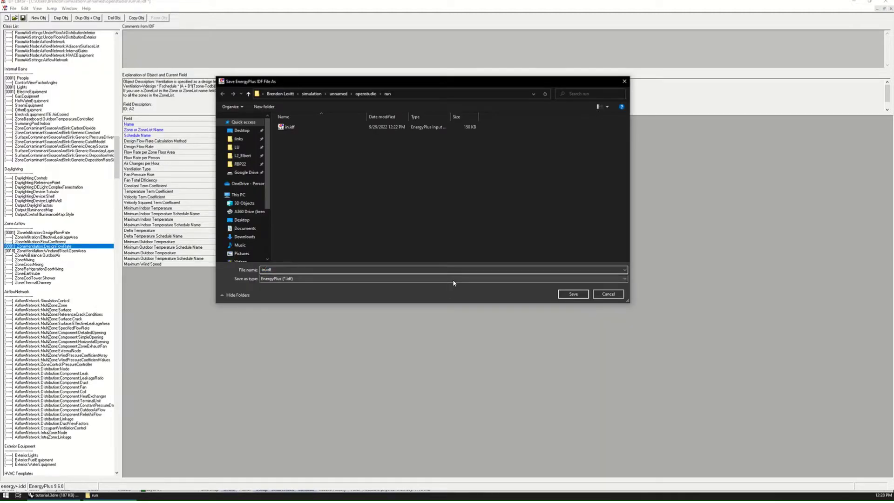
key("Return")
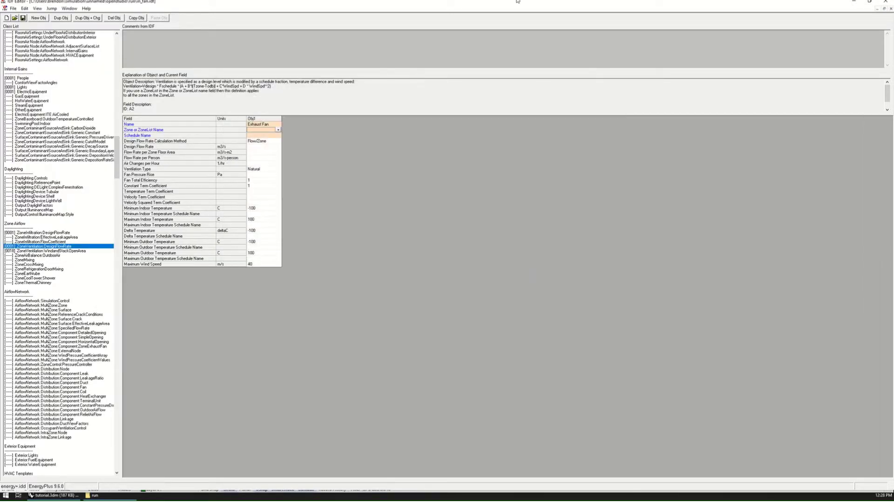
- Close IDF Editor and EP-Launch, then open in_fan.idf in Notepad++
left_click(883, 3)
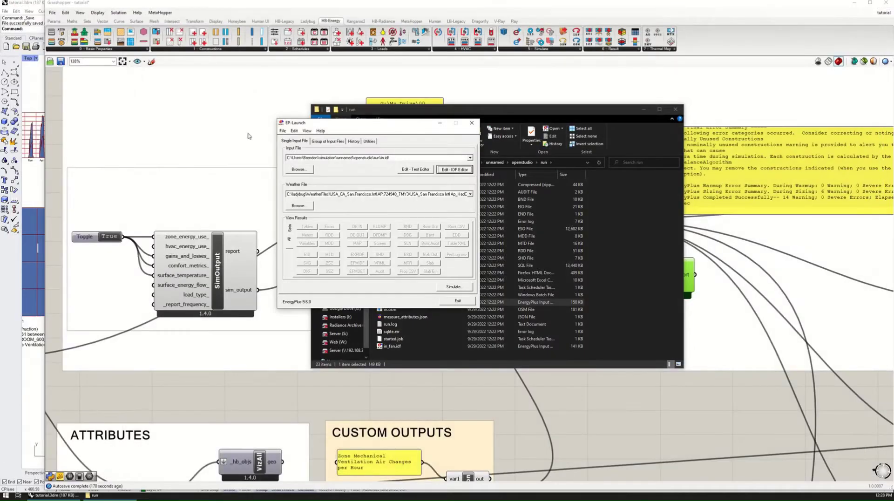
left_click(471, 124)
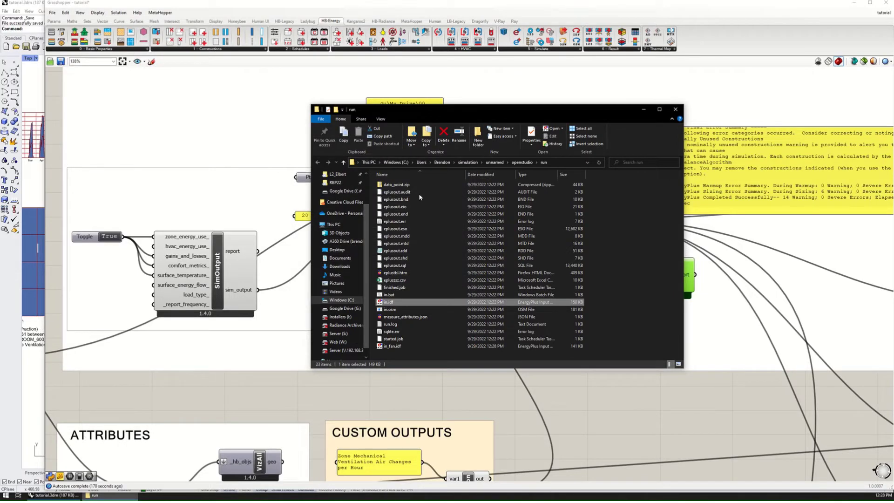
right_click(392, 346)
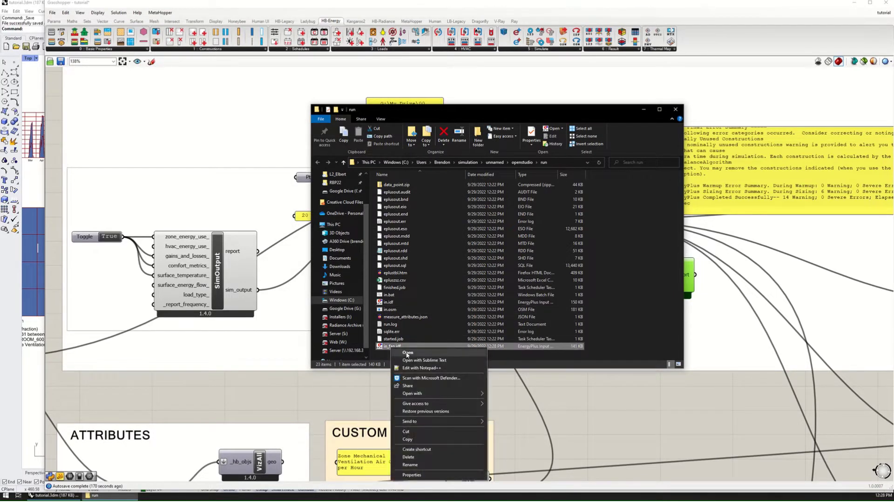
left_click(421, 367)
left_click(135, 98)
- Search for 'Fan' and select the Exhaust Fan ZoneVentilation:DesignFlowRate object, lines 2109–2135
key("ctrl+f")
type("Fan")
key("Return")
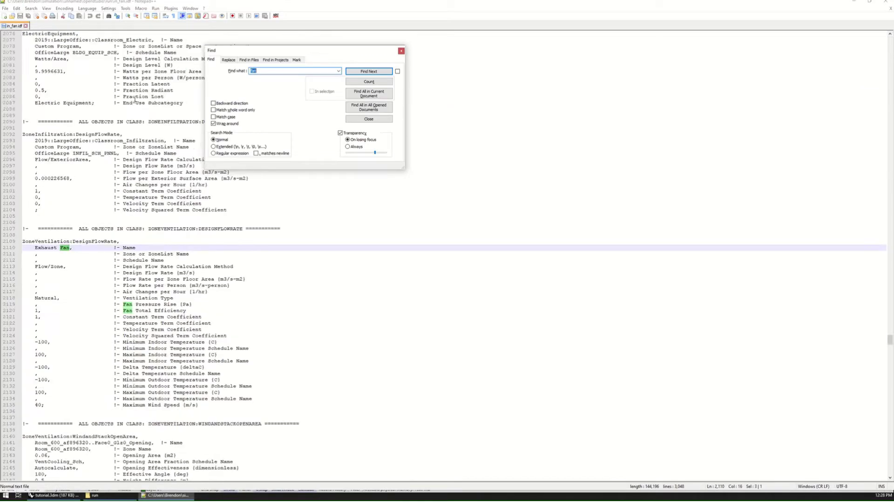
left_click(55, 253)
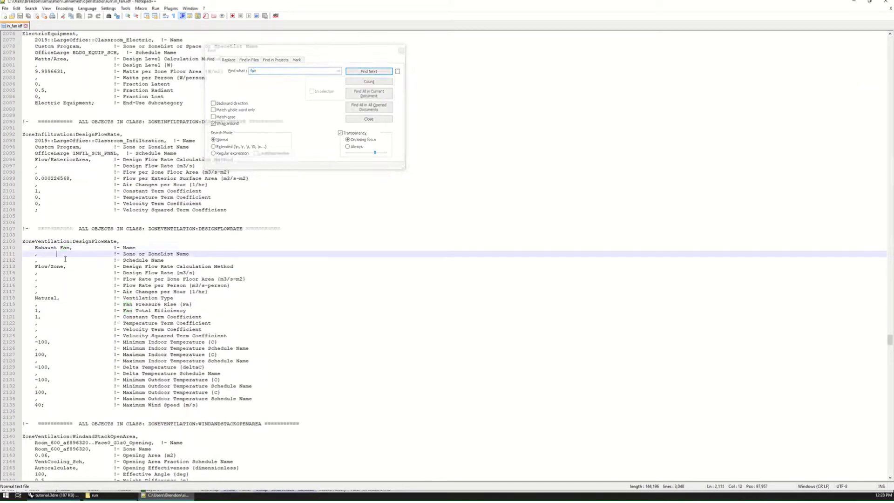
left_click(23, 241)
left_click_drag(23, 241, 261, 404)
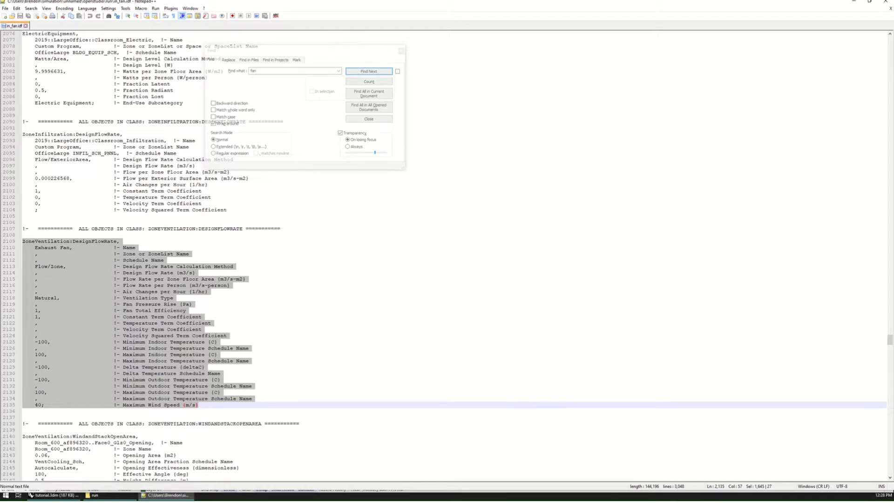
- Back in Grasshopper, place a new Panel and paste the copied ventilation object into it
left_click(854, 1)
left_click(202, 99)
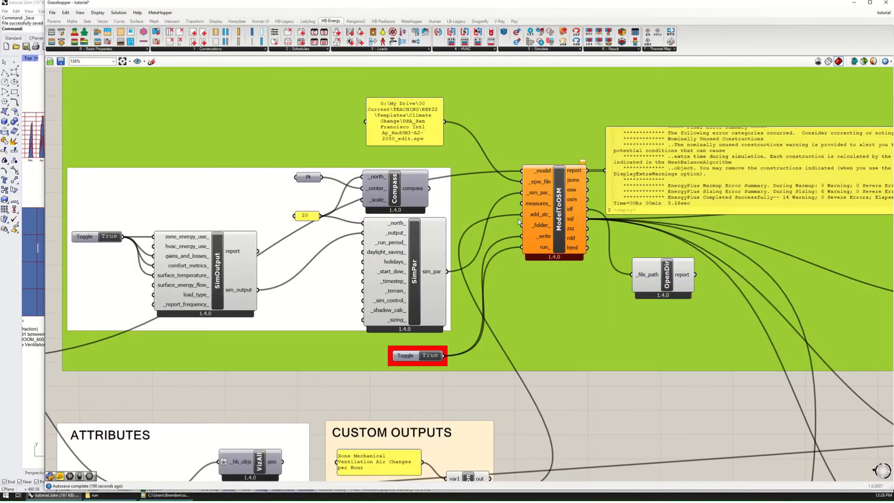
scroll(513, 236, "down", 4)
left_click(583, 347)
right_click_drag(379, 205, 489, 365)
double_click(432, 189)
type("//")
key("Return")
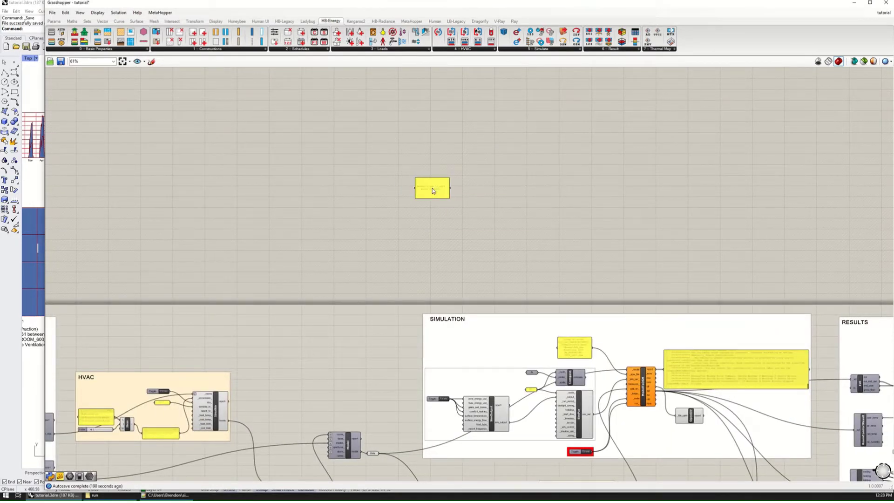
double_click(432, 189)
key("ctrl+v")
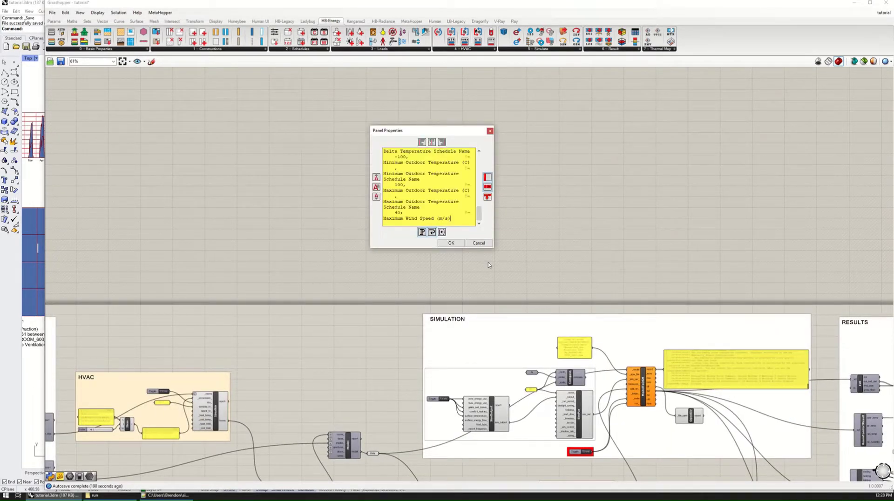
left_click(449, 243)
- Enlarge the panel and display its text as numbered separate lines
left_click_drag(448, 198, 638, 304)
scroll(562, 246, "up", 3)
right_click(552, 227)
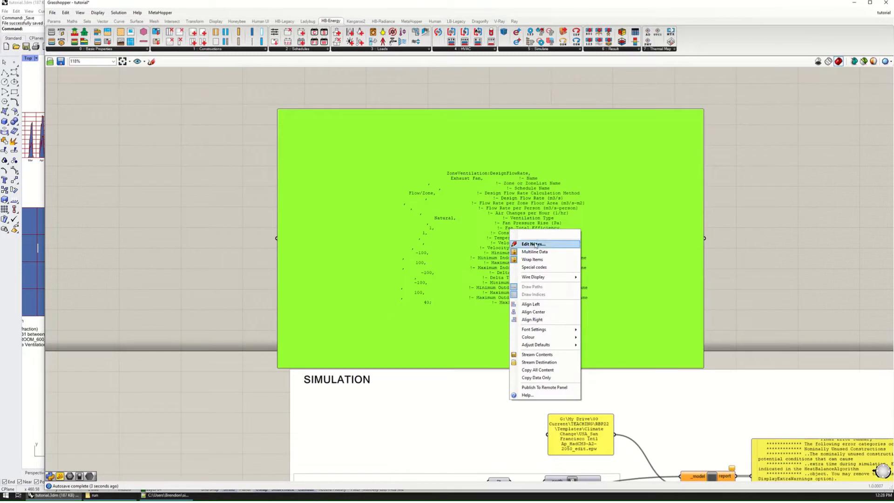
left_click(536, 252)
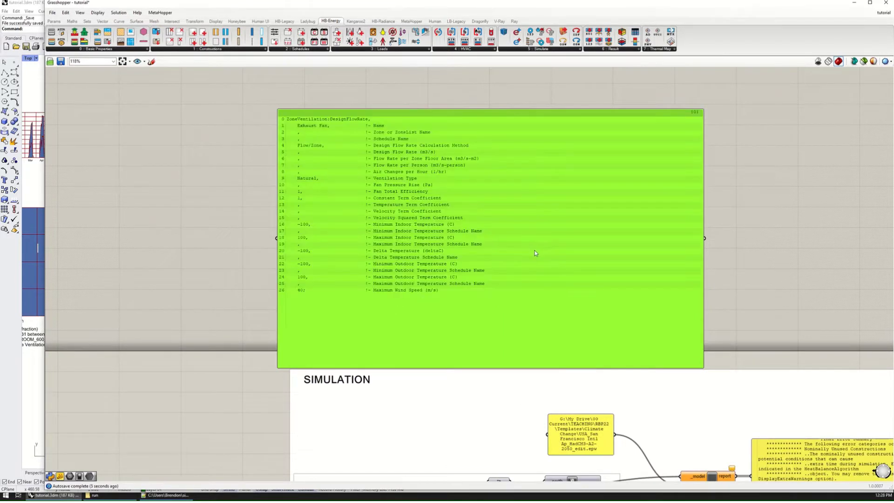
right_click(381, 185)
left_click(324, 175)
- Shrink the ventilation panel and reposition it so its whole text is readable
right_click_drag(349, 180, 342, 190)
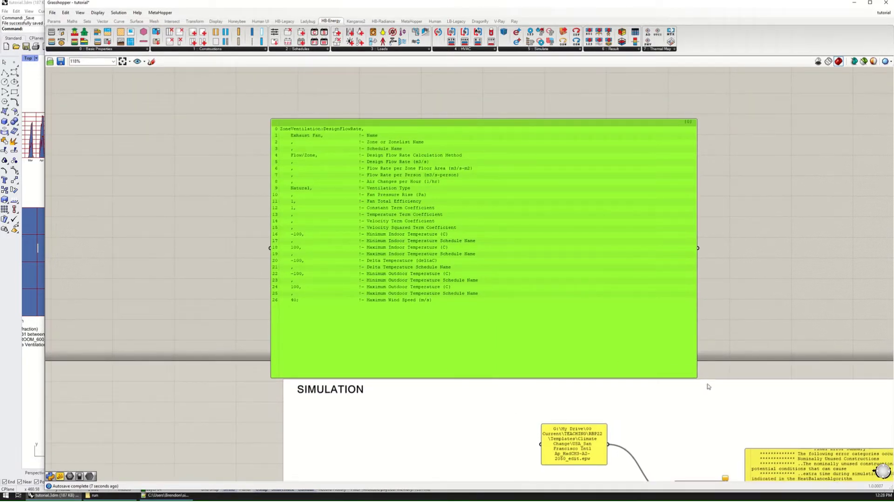
left_click_drag(697, 377, 524, 315)
left_click_drag(392, 246, 441, 264)
scroll(356, 283, "up", 2)
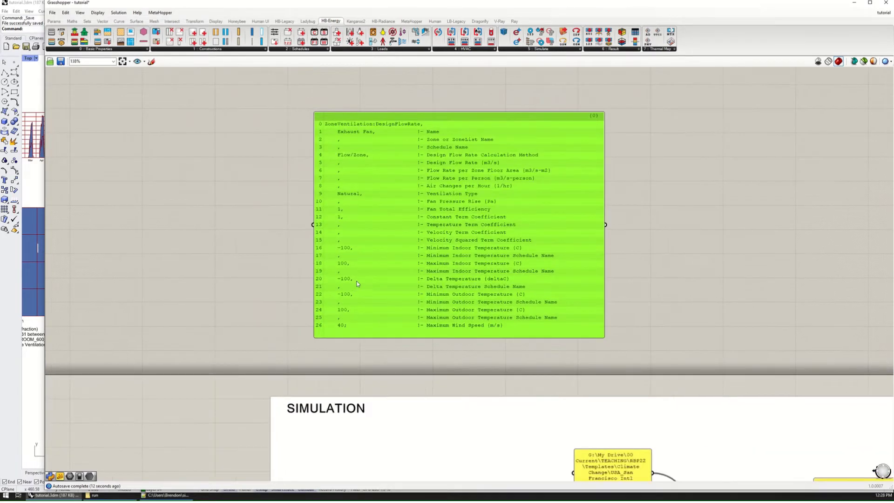
right_click_drag(387, 261, 378, 273)
left_click_drag(443, 246, 454, 260)
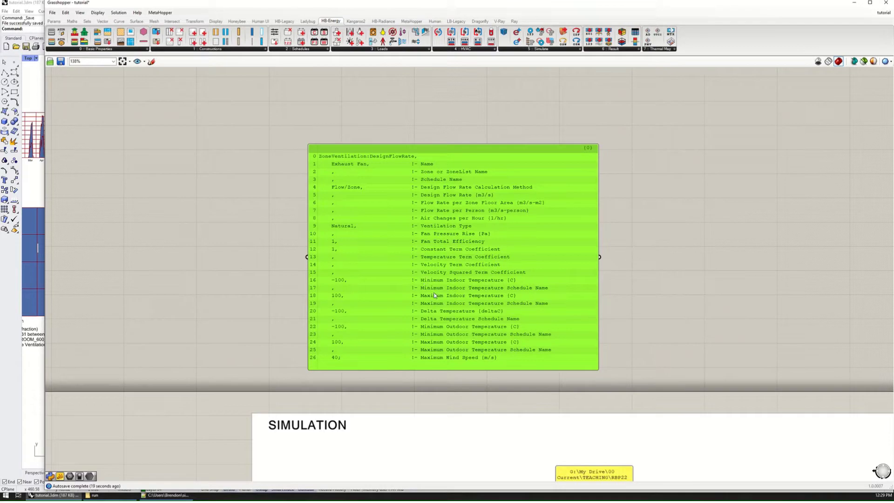
- Move the ventilation panel over the Simulation group and wire it into ModelToOSM's add_str_
scroll(367, 204, "down", 6)
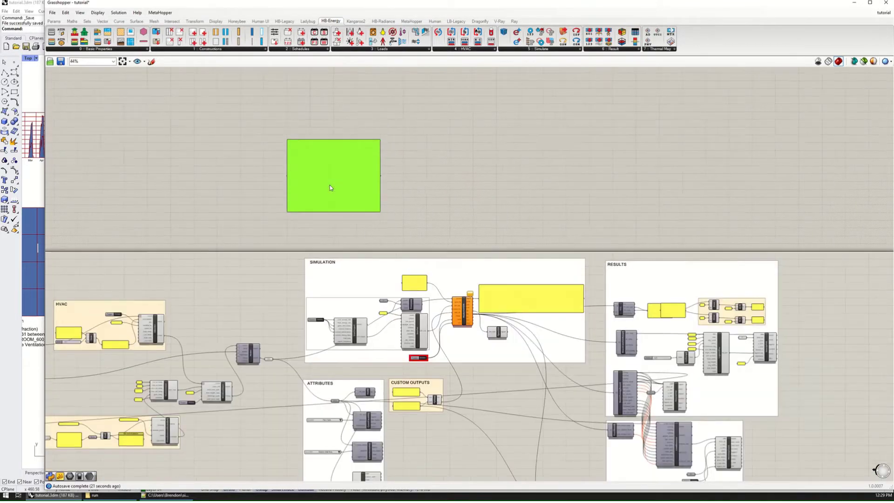
left_click_drag(329, 185, 415, 267)
scroll(428, 228, "up", 5)
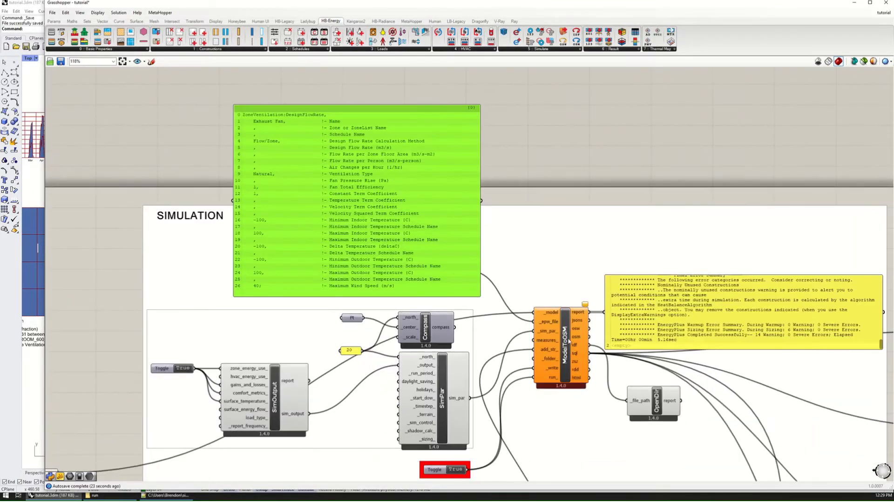
left_click_drag(414, 203, 525, 137)
- Set the simulation run toggle to False and reconnect the panel to add_str_
right_click_drag(448, 410, 473, 338)
double_click(416, 400)
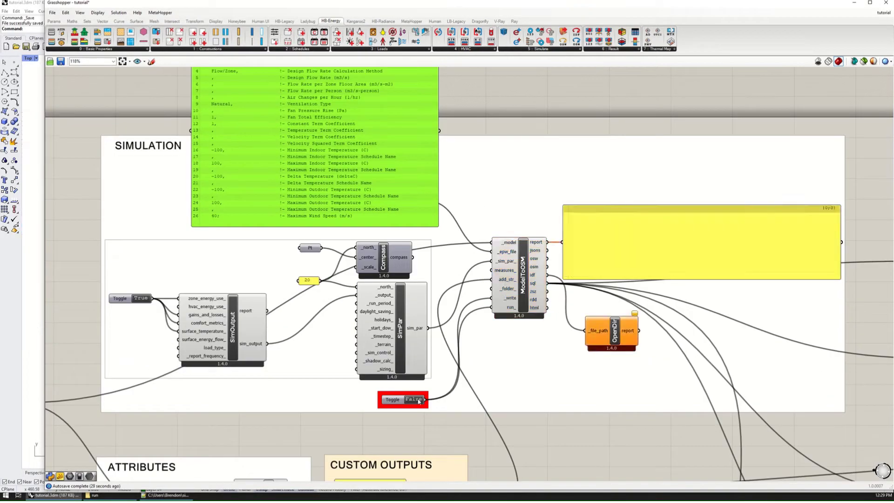
right_click_drag(427, 185, 414, 231)
left_click_drag(426, 176, 480, 325)
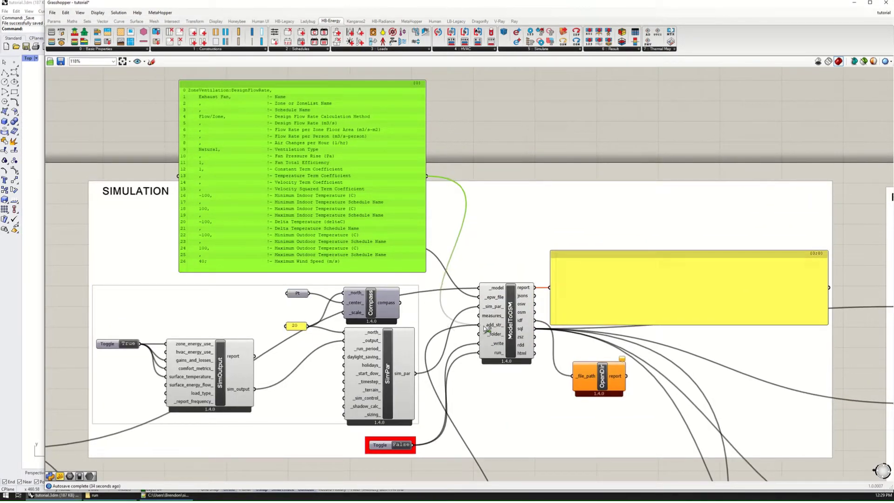
- Reposition the ventilation panel beside the Custom Outputs group
mouse_move(373, 203)
left_mouse_down()
mouse_move(390, 215)
mouse_move(356, 206)
left_mouse_up()
right_click_drag(423, 234, 589, 304)
left_click_drag(490, 261, 483, 240)
scroll(365, 149, "up", 2)
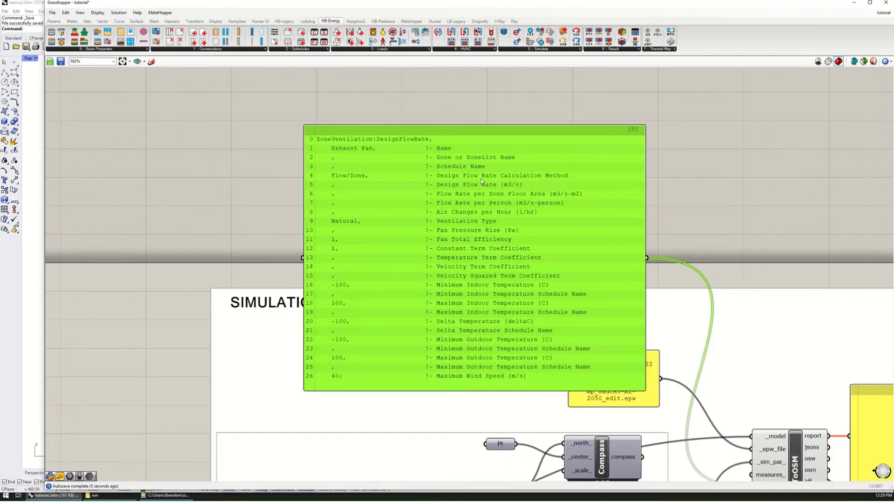
scroll(495, 146, "down", 3)
right_click_drag(501, 186, 494, 185)
left_click_drag(467, 200, 226, 211)
right_click_drag(364, 207, 458, 114)
scroll(442, 155, "down", 2)
scroll(442, 153, "down", 3)
left_click_drag(403, 122, 664, 387)
scroll(664, 386, "up", 6)
scroll(545, 342, "down", 1)
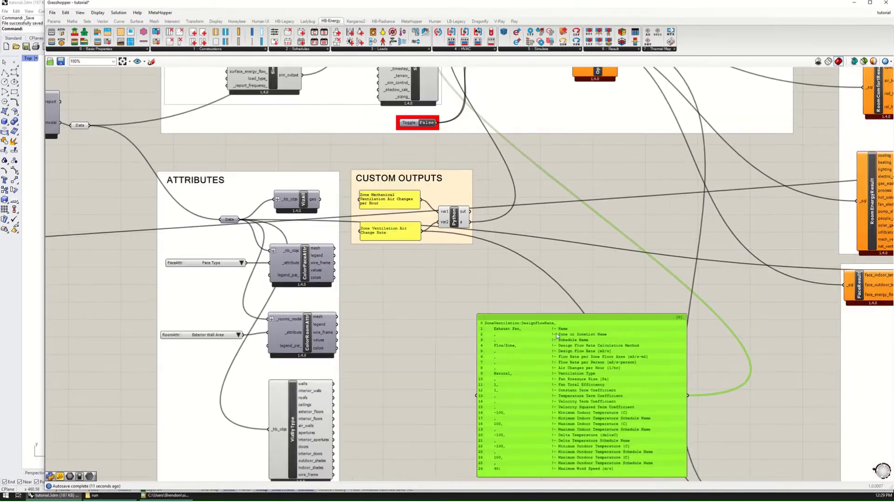
- Set the face attribute to Simulation Name and wire its values into a new Panel
left_click(274, 331)
right_click_drag(401, 384, 458, 378)
left_click(298, 256)
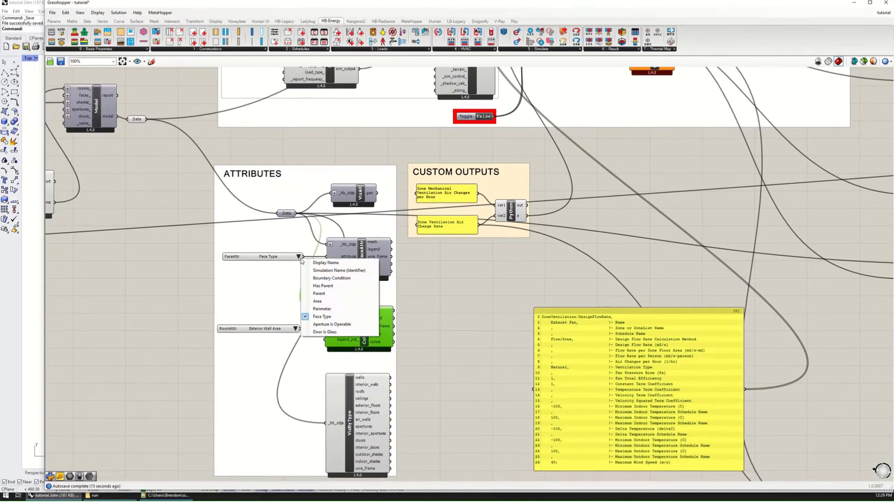
left_click(333, 270)
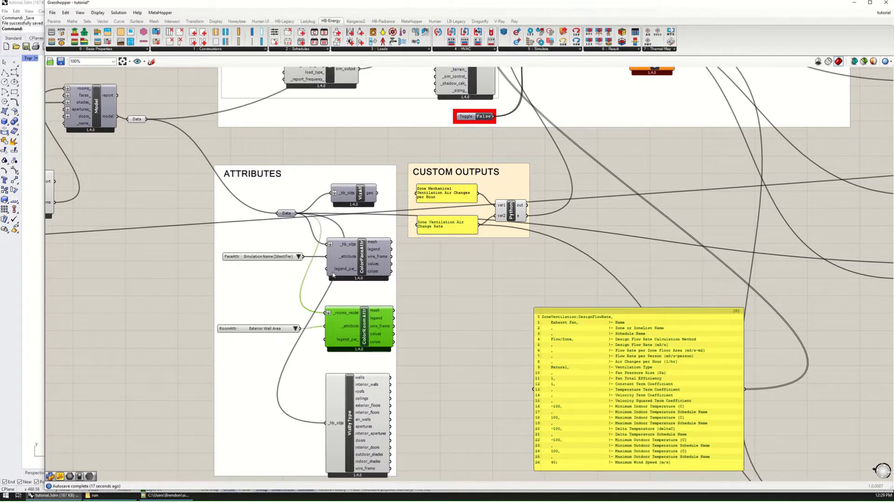
double_click(437, 279)
type("Panel")
key("Return")
left_click_drag(391, 264, 569, 290)
- Switch the room attribute to Simulation Name and copy the identifier Room_600_af896320
left_click(295, 328)
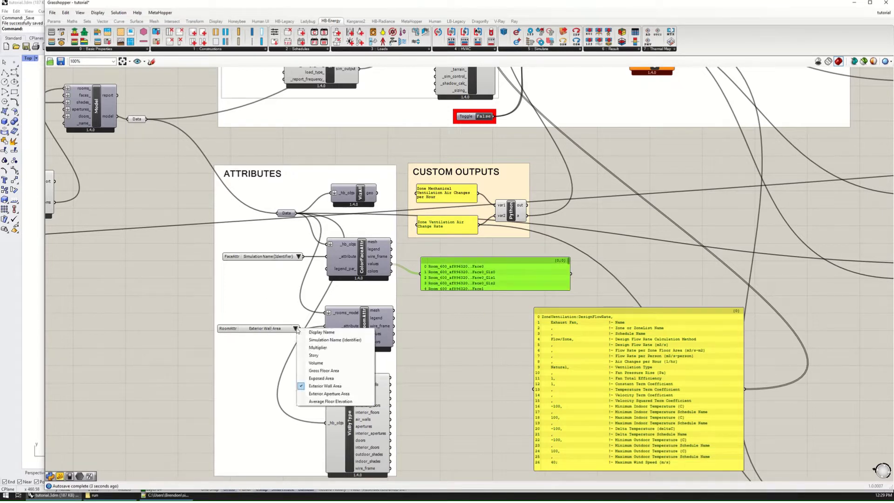
left_click(331, 341)
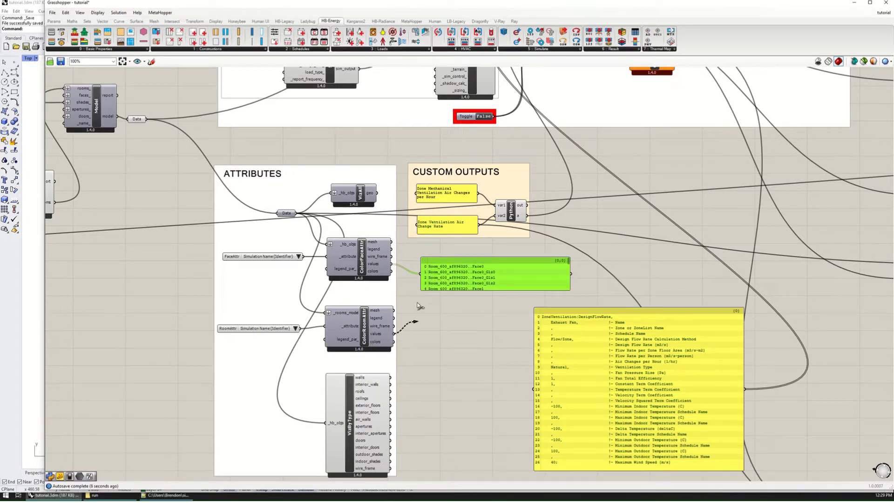
left_click_drag(417, 305, 421, 274)
scroll(440, 281, "up", 5)
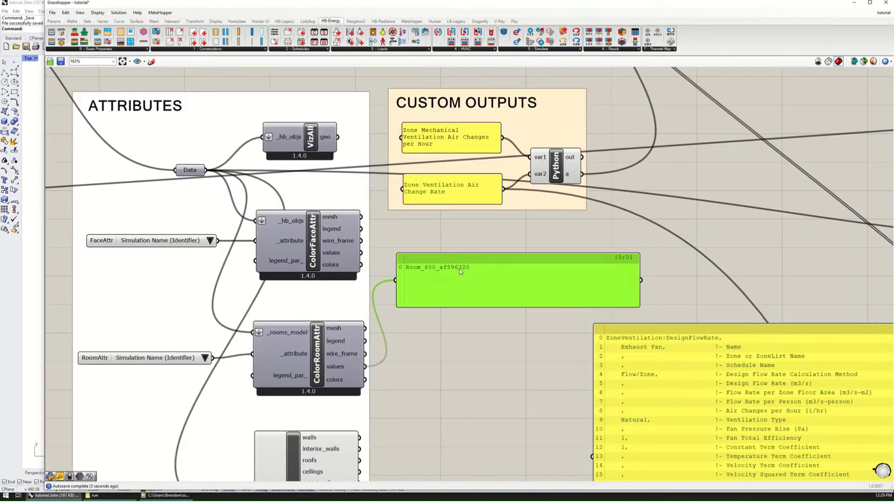
right_click(461, 278)
left_click(514, 428)
- Paste Room_600_af896320 into the ventilation panel's Zone or ZoneList Name line
double_click(641, 383)
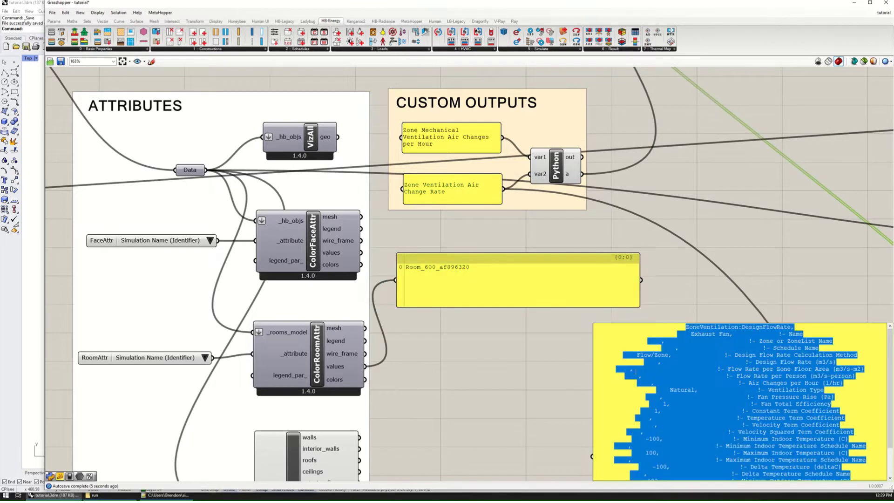
left_click(759, 341)
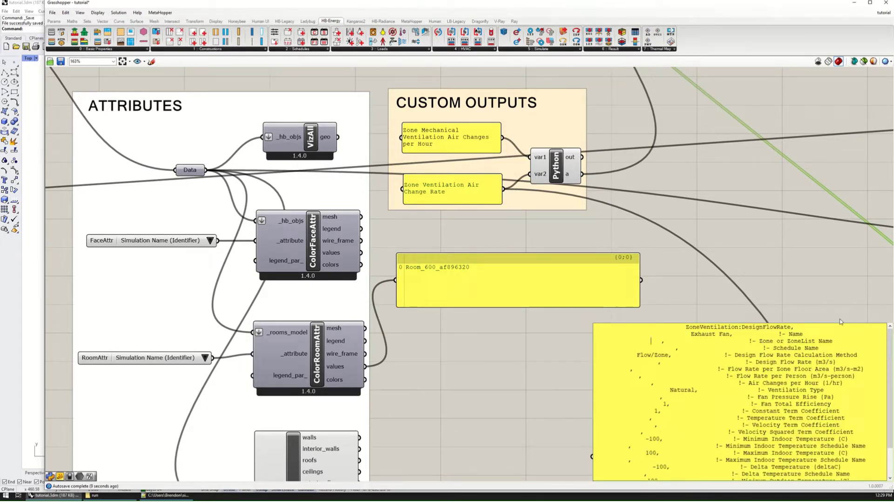
type("Room_600_af896320")
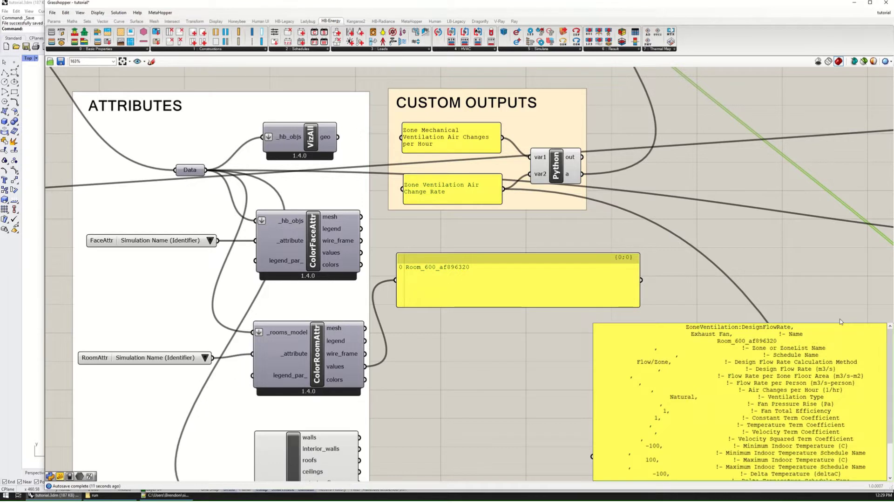
key("Delete")
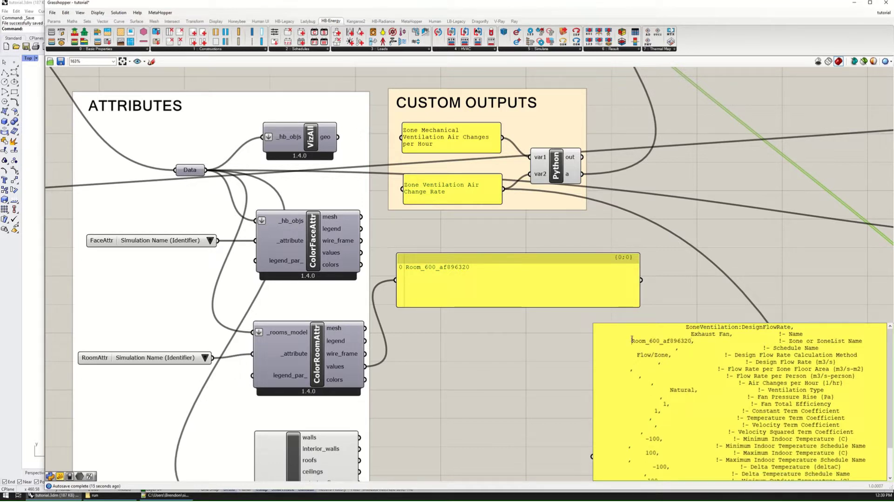
left_click_drag(632, 341, 574, 341)
left_click(765, 269)
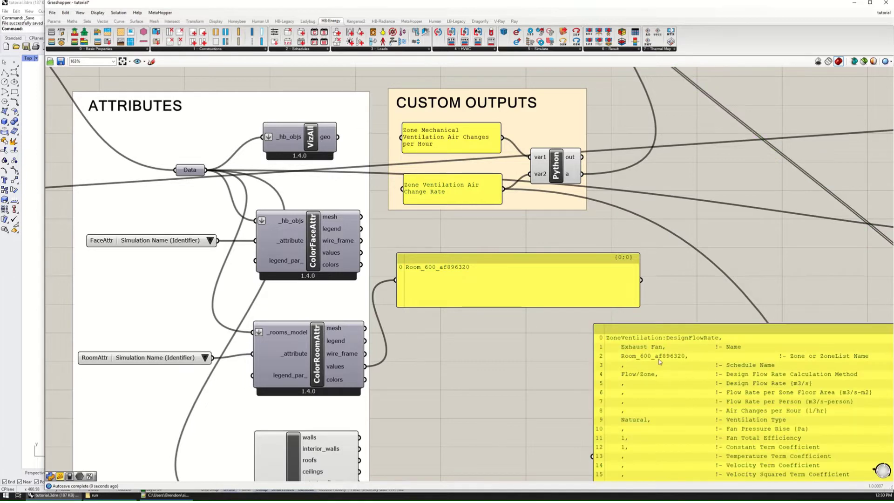
right_click_drag(662, 367, 579, 309)
left_click(568, 299)
left_click_drag(568, 299, 557, 302)
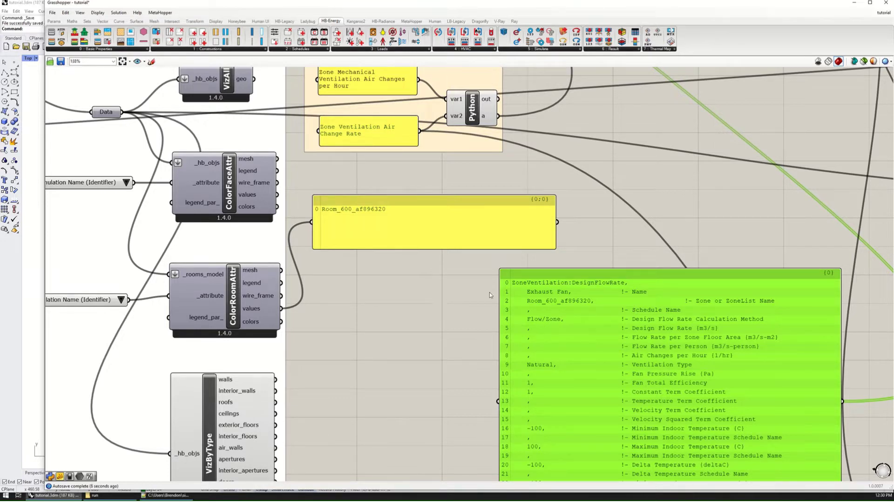
- Move the Exhaust Fan panel next to the VentControl and WindowOpen components
scroll(442, 311, "down", 5)
scroll(540, 342, "down", 8)
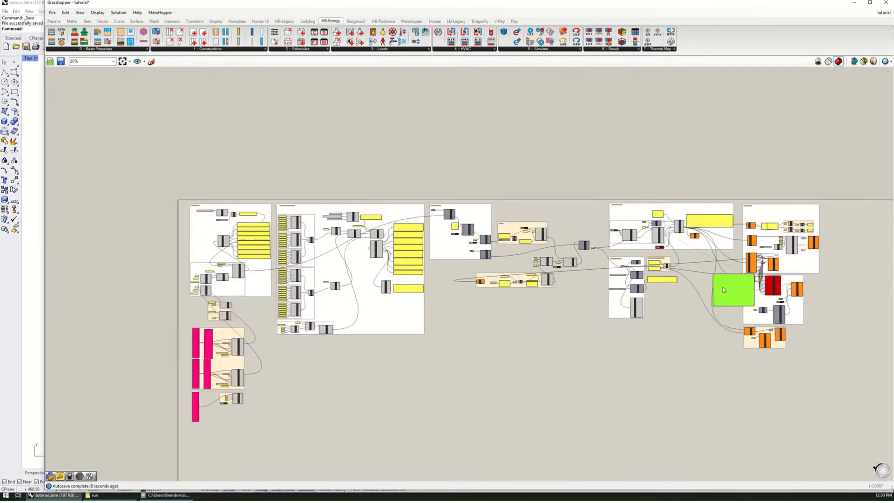
scroll(379, 319, "up", 8)
left_click_drag(628, 319, 365, 270)
scroll(365, 269, "down", 2)
scroll(241, 299, "down", 5)
left_click_drag(293, 281, 691, 303)
scroll(600, 228, "up", 8)
scroll(625, 255, "up", 2)
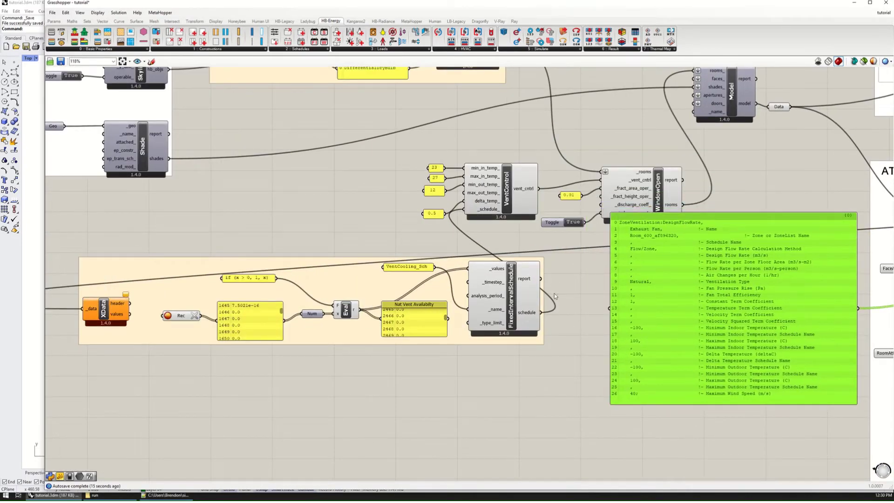
- Inspect the VentCooling_Sch schedule, then settle the panel beside the Attributes group
mouse_move(532, 316)
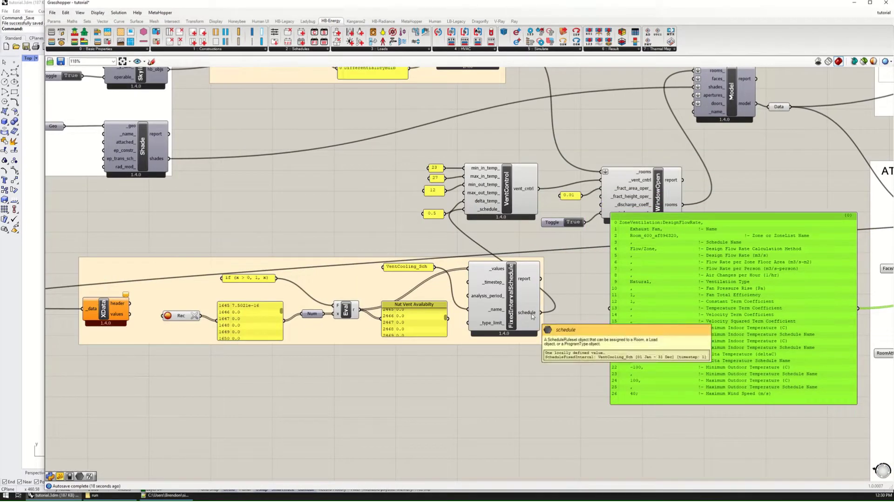
left_click(421, 268)
right_click_drag(601, 300, 544, 311)
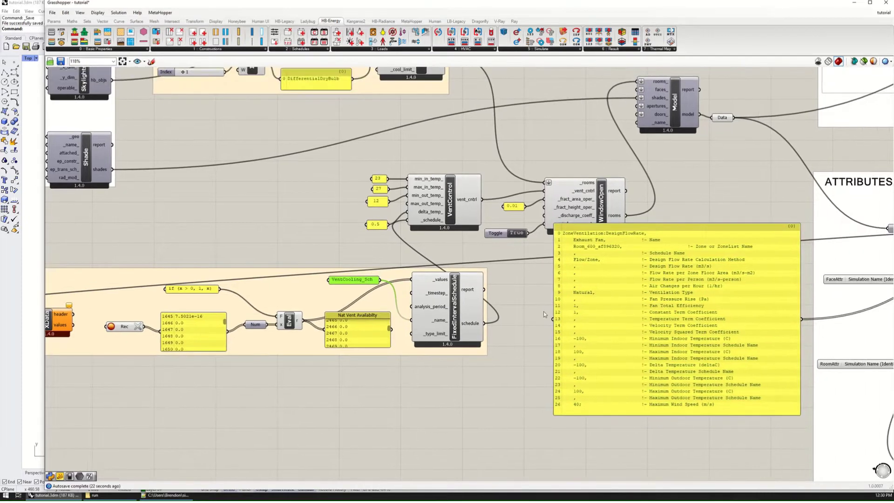
left_click(603, 288)
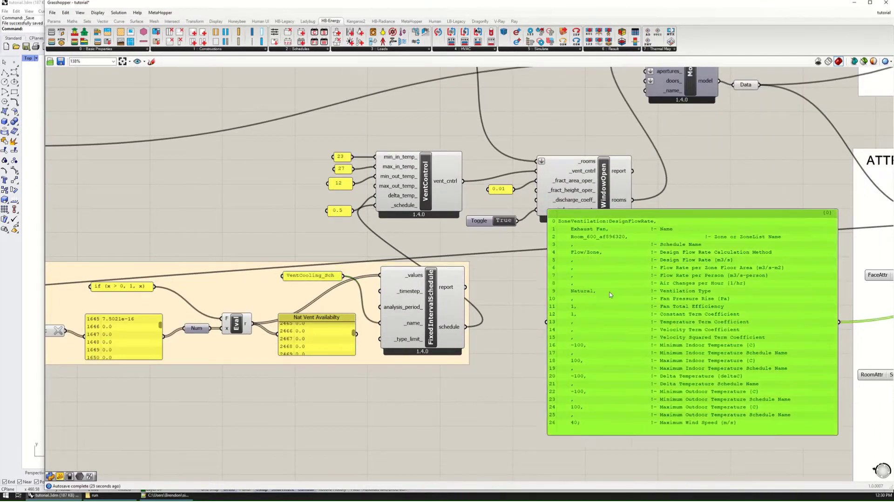
scroll(613, 293, "up", 2)
scroll(613, 295, "down", 8)
scroll(501, 254, "down", 5)
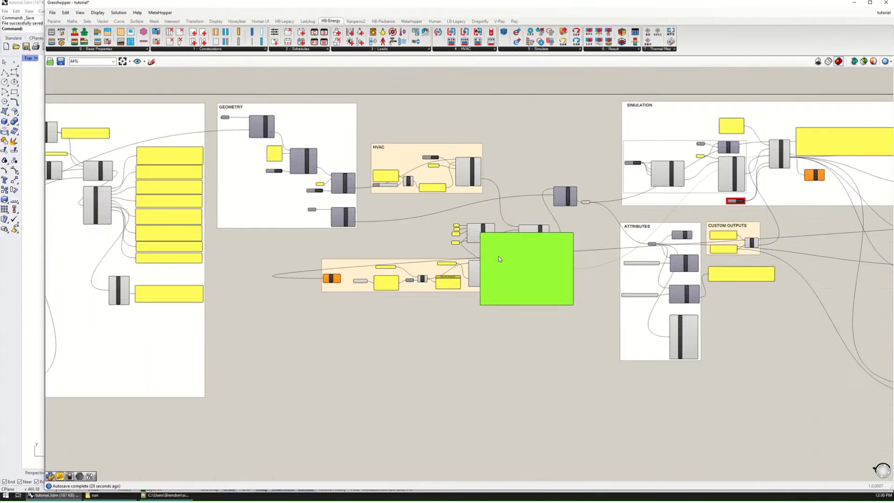
left_click_drag(509, 258, 538, 290)
scroll(571, 274, "up", 10)
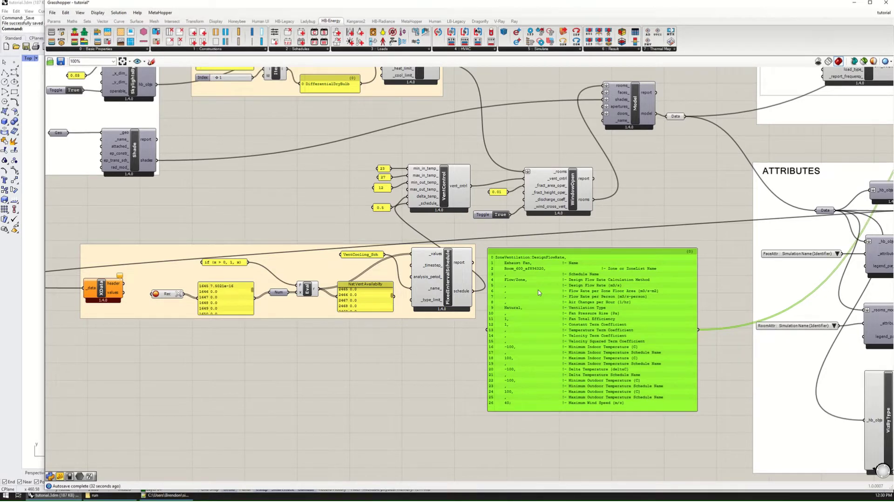
scroll(538, 289, "down", 3)
right_click_drag(554, 292, 458, 326)
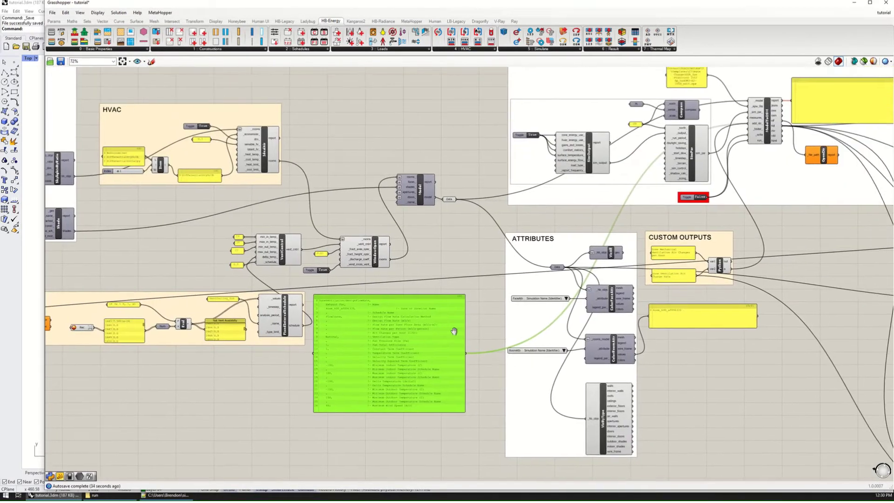
scroll(658, 295, "up", 6)
- Copy the Custom Outputs Python component and wire room values into its var1
left_click(766, 247)
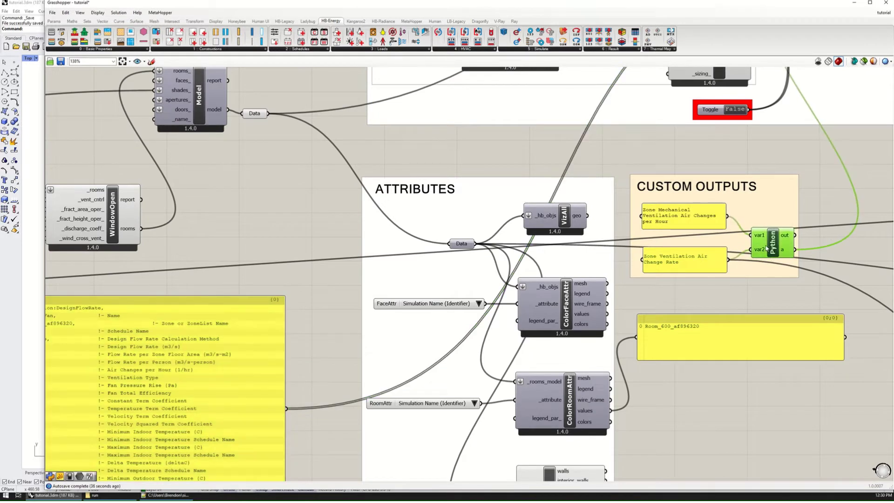
left_click_drag(773, 247, 719, 416)
scroll(759, 436, "up", 2)
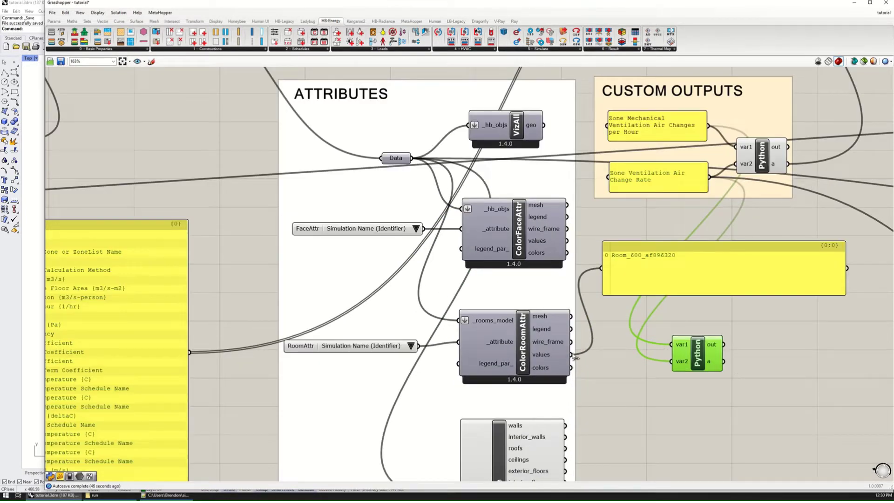
left_click_drag(571, 354, 674, 348)
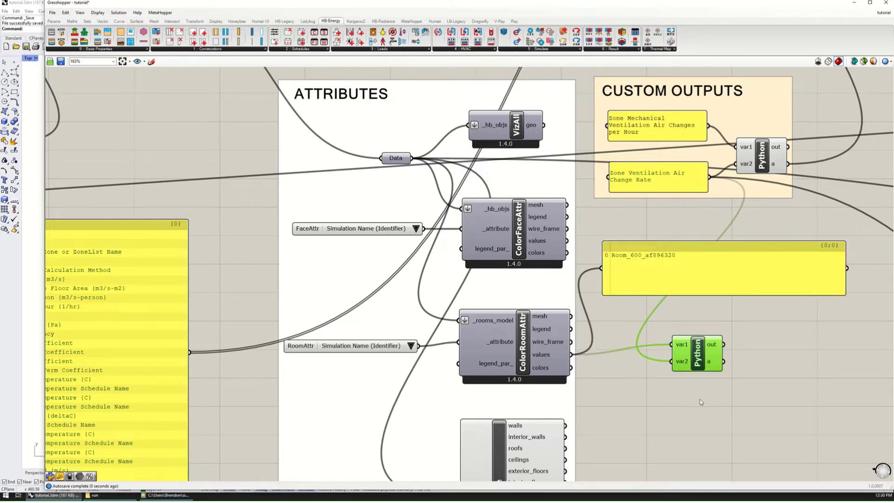
- Place the Python copy under FixedIntervalSchedule and feed VentCooling_Sch into var2
right_click_drag(685, 376, 754, 356)
scroll(764, 356, "down", 1)
left_click_drag(749, 319, 198, 323)
scroll(782, 332, "down", 3)
left_click_drag(128, 303, 254, 314)
scroll(255, 305, "up", 4)
left_click_drag(231, 259, 226, 331)
left_click_drag(245, 333, 311, 390)
right_click_drag(305, 408, 332, 378)
scroll(332, 378, "up", 2)
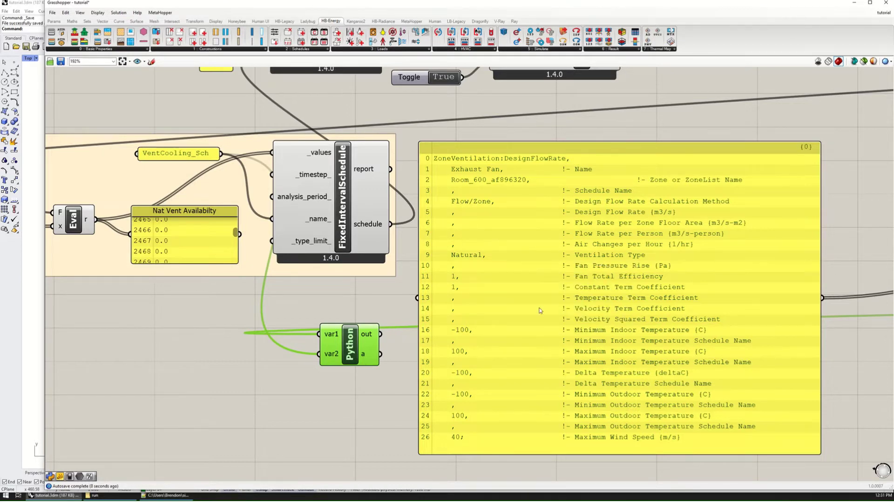
- Shift the output panel right and copy its ZoneVentilation text
left_click_drag(497, 312, 573, 311)
double_click(575, 311)
key("ctrl+c")
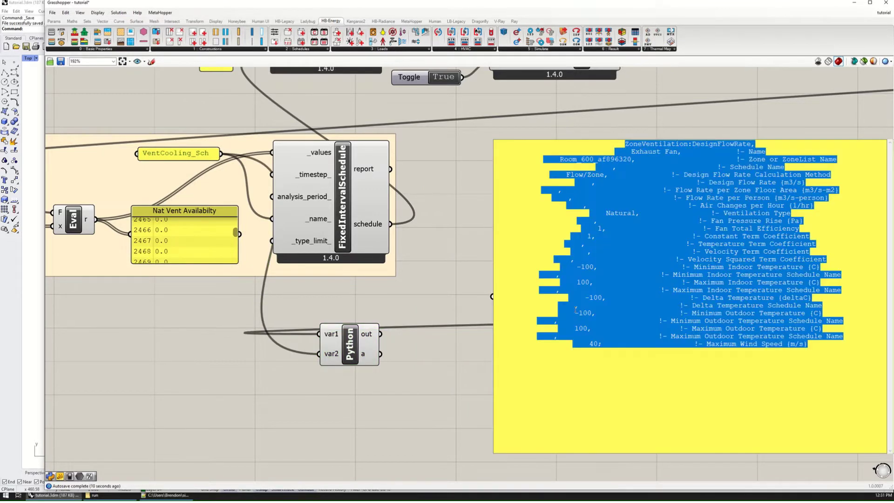
left_click(421, 297)
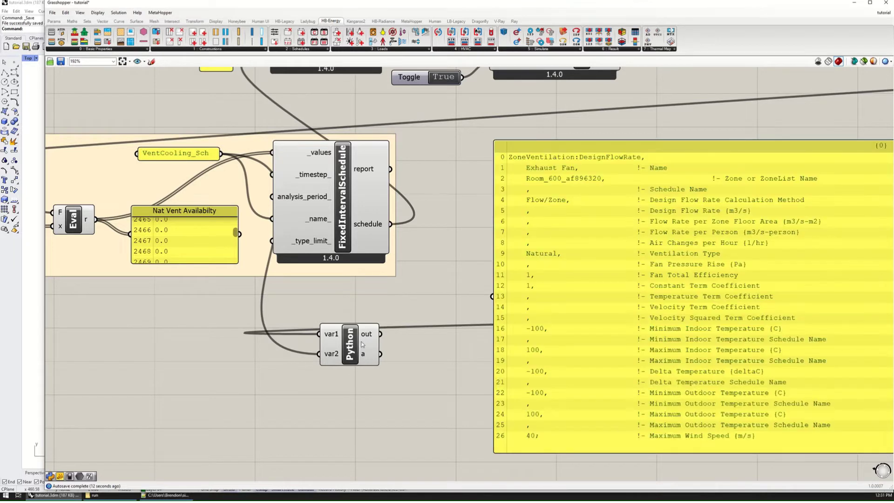
- Replace the Python script's Output:Variable lines with the pasted ZoneVentilation:DesignFlowRate block
double_click(350, 345)
left_click(350, 273)
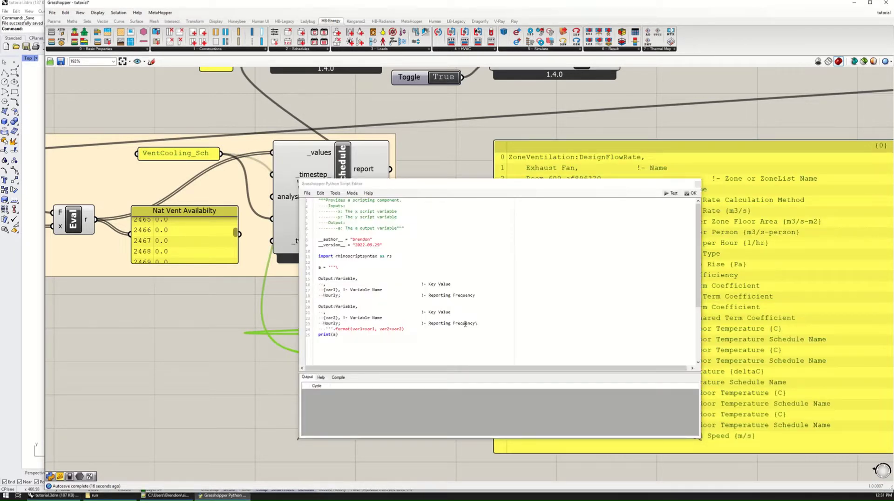
left_click_drag(475, 323, 308, 279)
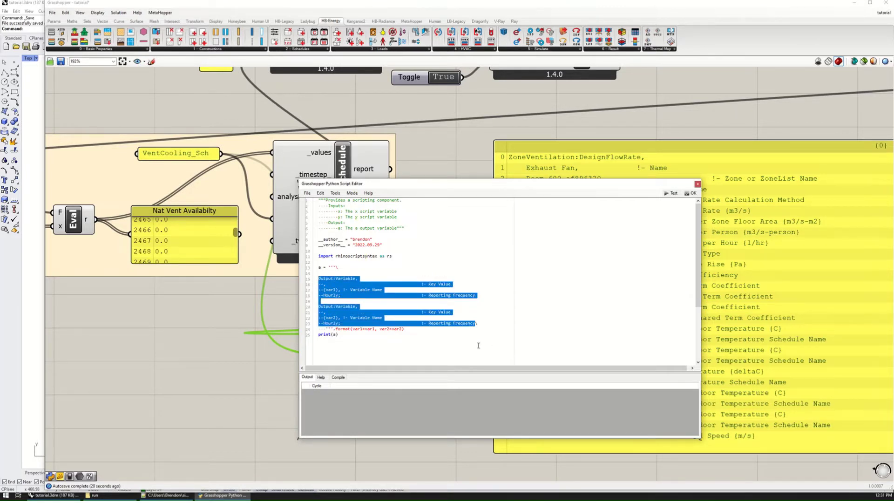
key("ctrl+v")
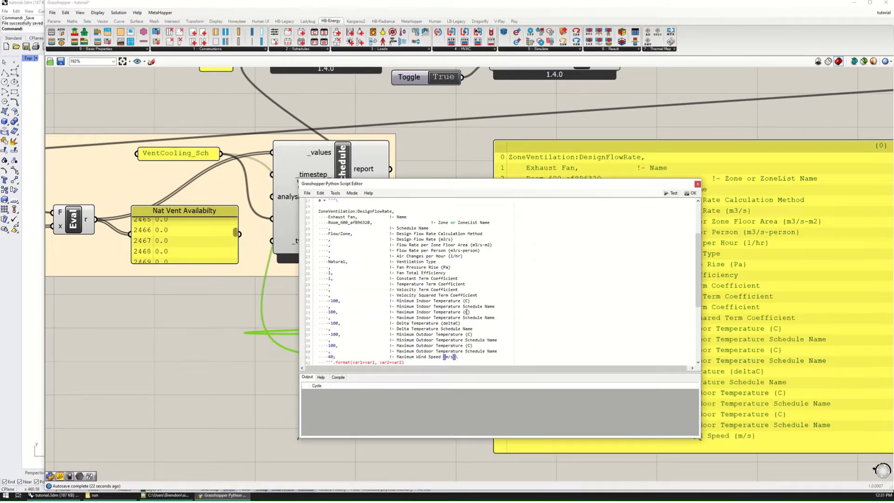
left_click(452, 240)
double_click(439, 240)
key("Down")
key("Down")
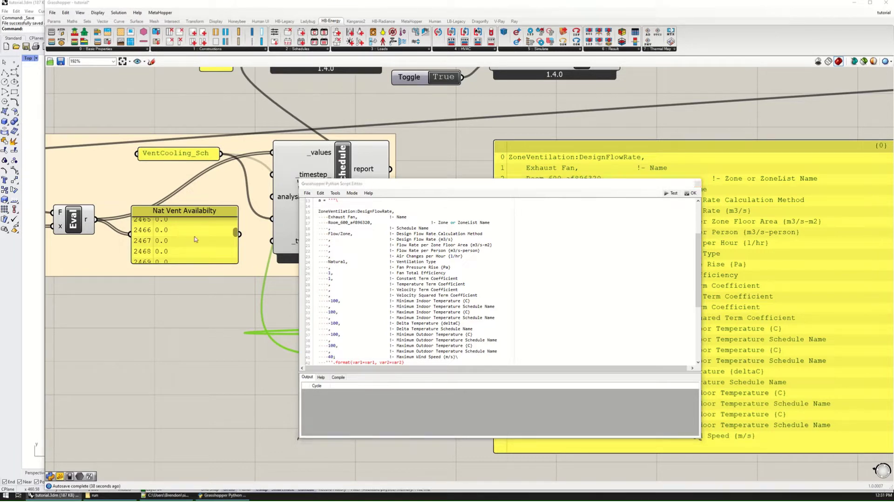
- Replace every opening curly brace in the ventilation unit comments with '('
key("ctrl+f")
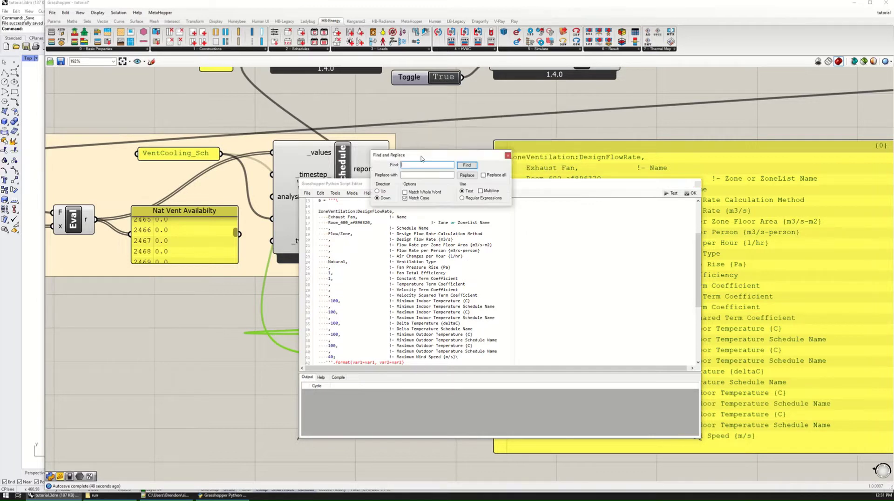
type("(")
key("Return")
left_click(420, 157)
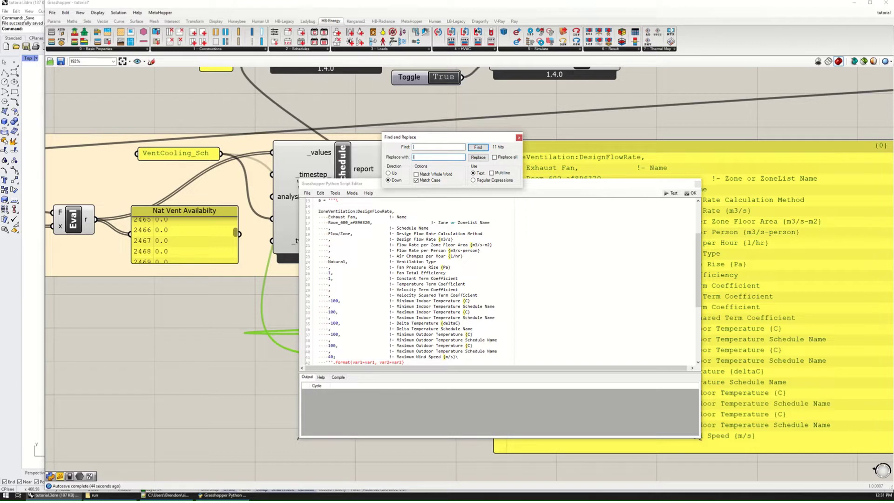
left_click(480, 148)
left_click(481, 158)
left_click(479, 157)
left_click(479, 157)
left_click(479, 158)
left_click(479, 157)
left_click(480, 157)
left_click(480, 157)
left_click(479, 157)
left_click(479, 157)
left_click(479, 157)
left_click(480, 157)
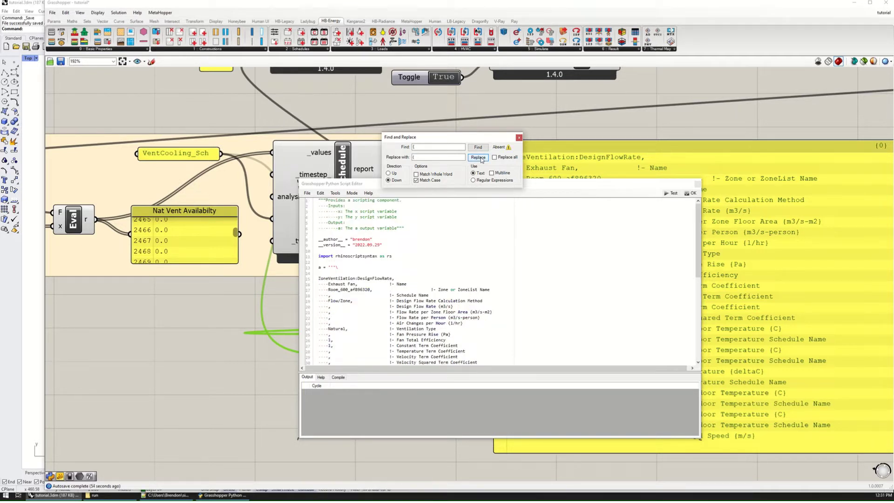
scroll(451, 273, "down", 8)
scroll(451, 272, "up", 8)
- Replace every closing curly brace with ')' so none remain
type("}")
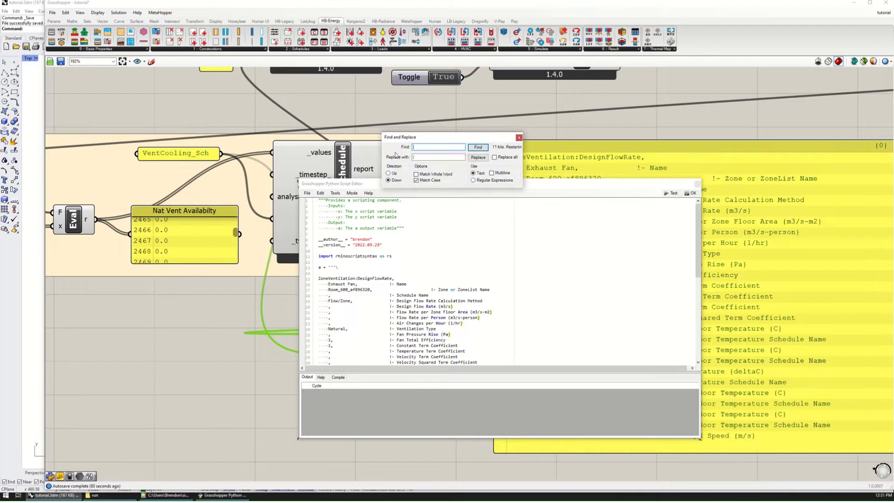
left_click_drag(416, 158, 363, 157)
type(")")
left_click(478, 157)
left_click(480, 160)
left_click(480, 160)
left_click(479, 159)
left_click(480, 159)
left_click(480, 159)
left_click(480, 160)
left_click(479, 160)
left_click(479, 160)
left_click(480, 160)
left_click(480, 160)
left_click(480, 160)
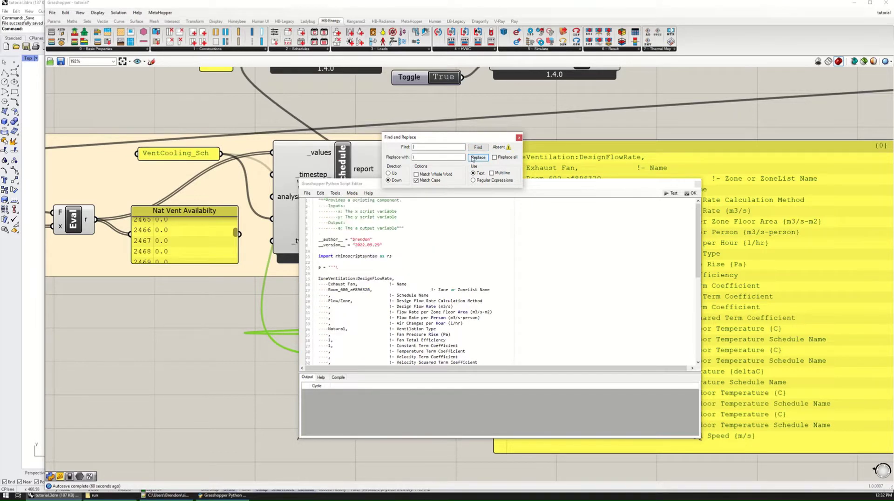
- Replace the zone name with {room} and the schedule name with {sch}
left_click(518, 138)
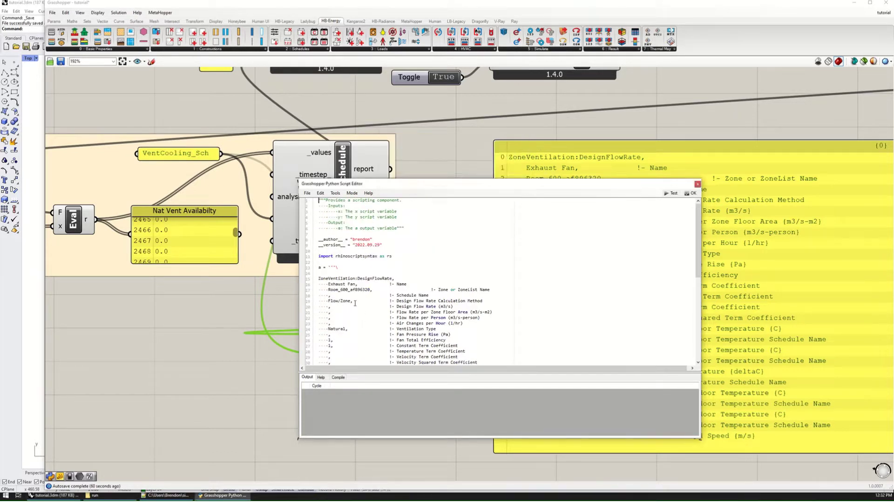
left_click(355, 301)
scroll(346, 298, "down", 2)
left_click_drag(329, 256, 370, 255)
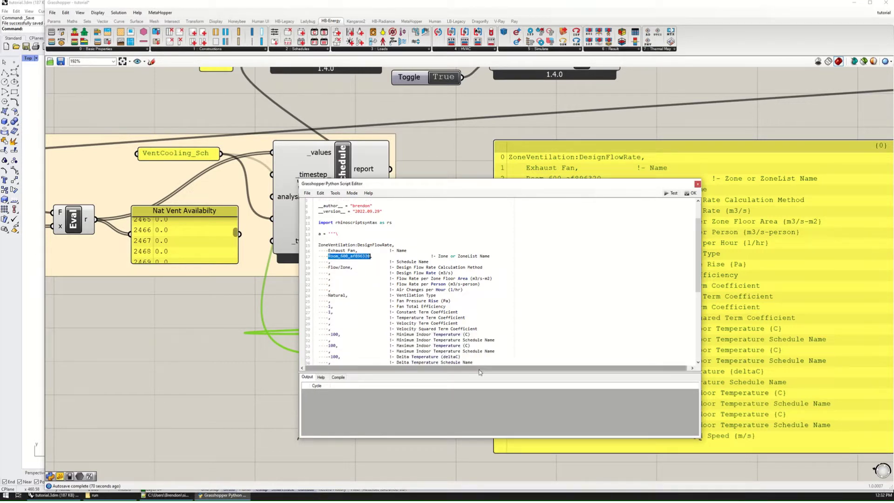
type("{")
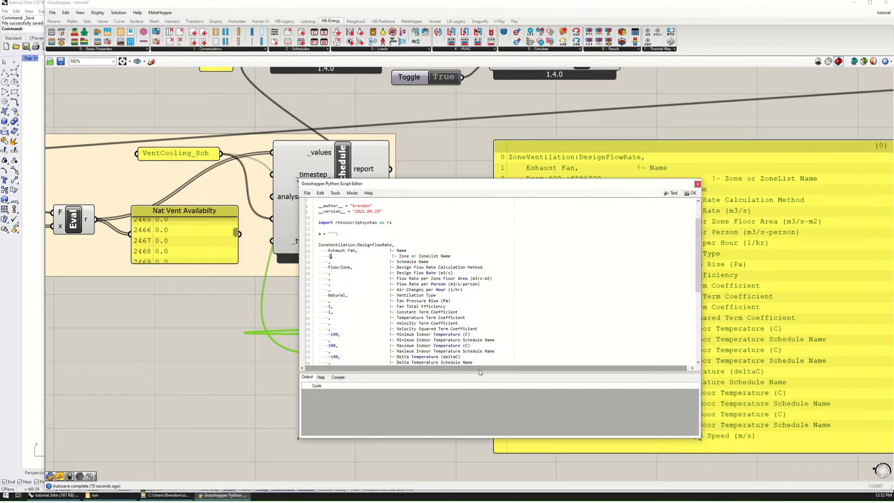
type("room}")
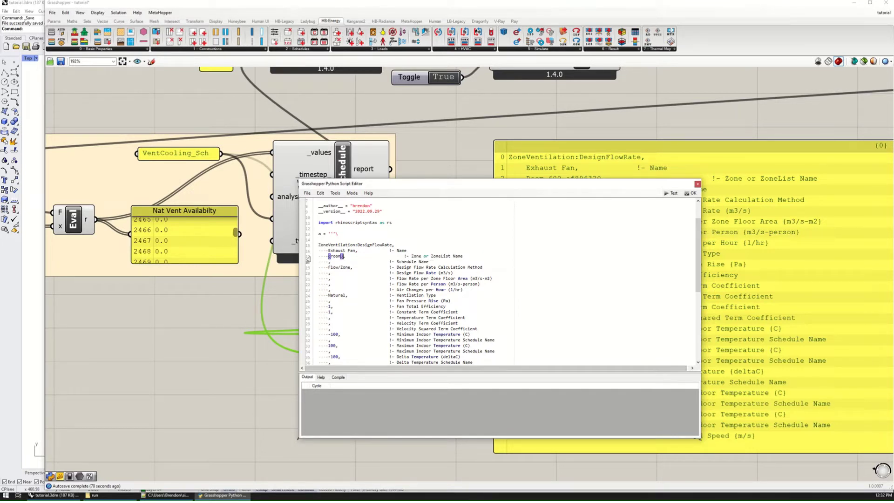
key("Down")
type("{sch}")
- Enter the {ach} placeholder on the air changes line and fix the {sch} brace
scroll(387, 258, "down", 1)
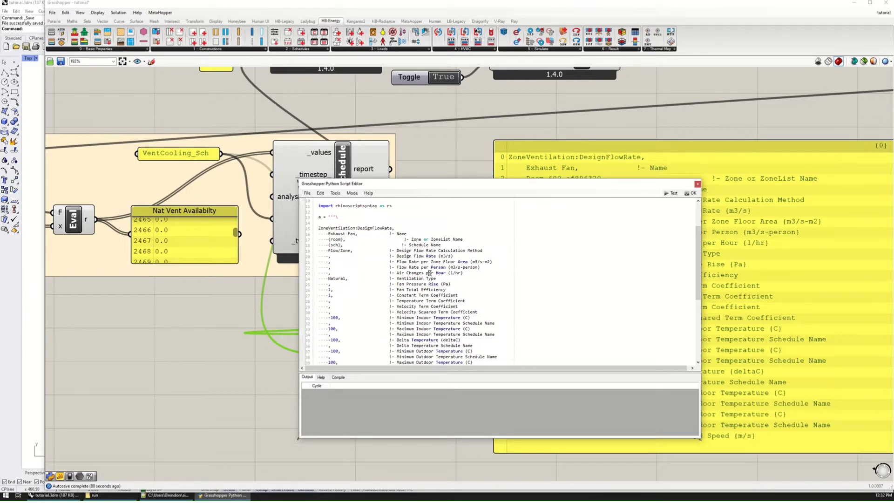
left_click(329, 273)
type("{ACH")
key("BackSpace")
key("BackSpace")
key("BackSpace")
scroll(358, 276, "down", 1)
type("ach ")
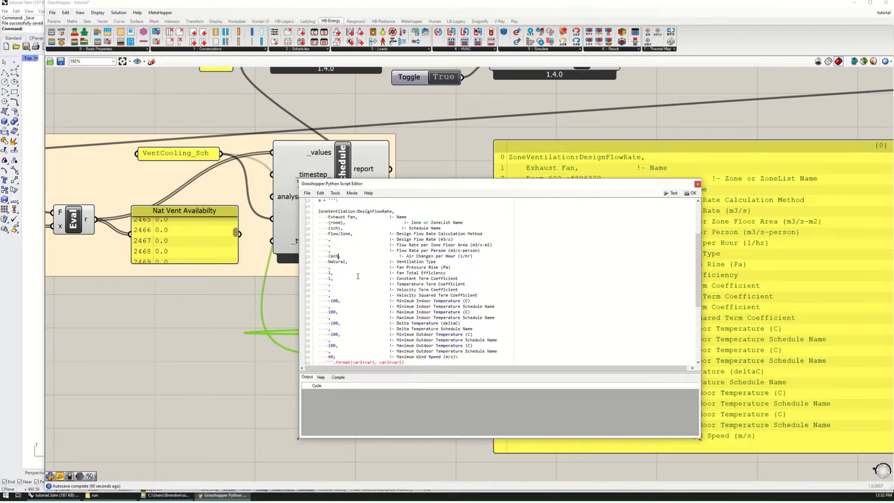
type("}")
left_click_drag(329, 256, 341, 256)
left_click(341, 256)
key("Up")
key("Up")
key("Up")
key("Up")
key("Up")
key("Delete")
type("{")
- Replace the Natural ventilation type with {Exhaust}
left_click(360, 250)
left_click_drag(347, 261, 328, 262)
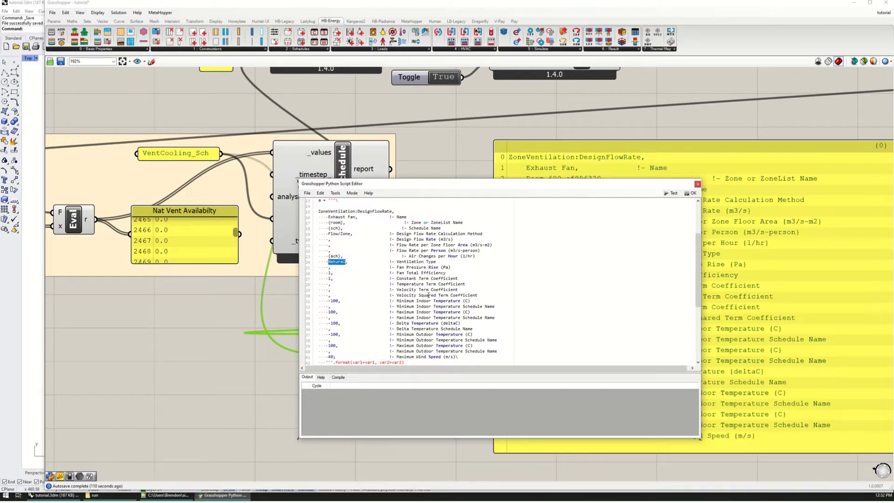
type("{Exhaust}")
left_click(358, 291)
scroll(357, 290, "down", 1)
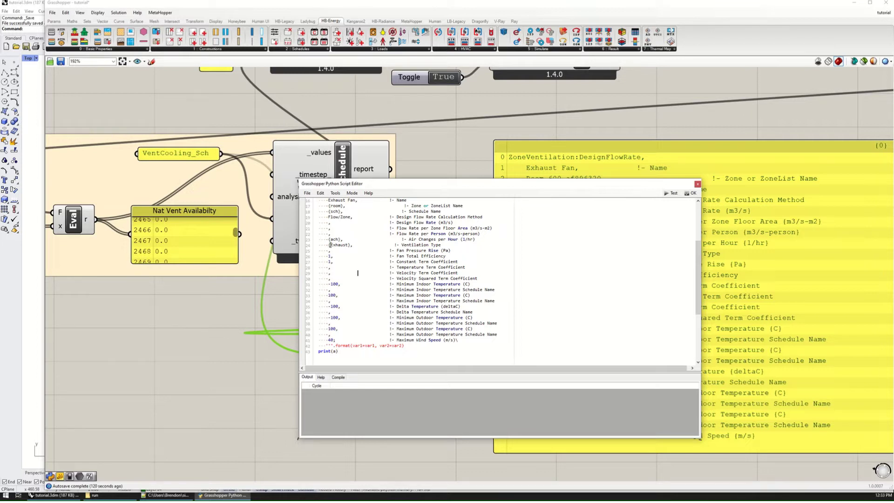
- Remove the braces around Exhaust and set the fan pressure rise to 650
key("Delete")
key("Right")
key("Right")
key("Right")
key("Right")
key("Right")
key("Right")
key("Right")
key("Delete")
type("650")
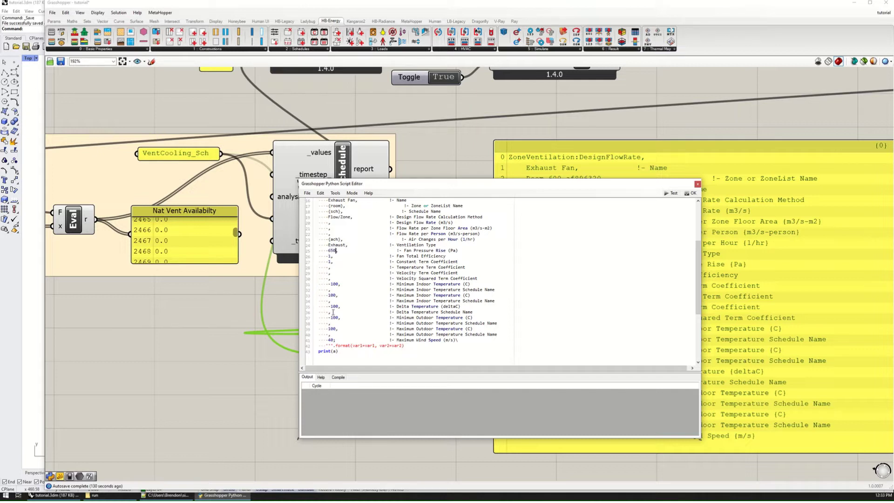
double_click(330, 255)
- Replace the minimum and maximum indoor temperatures with {Tmin} and {Tmax}
left_click_drag(337, 284, 328, 284)
type("{Tmin}")
left_click_drag(337, 295, 328, 295)
type("{Tmax")
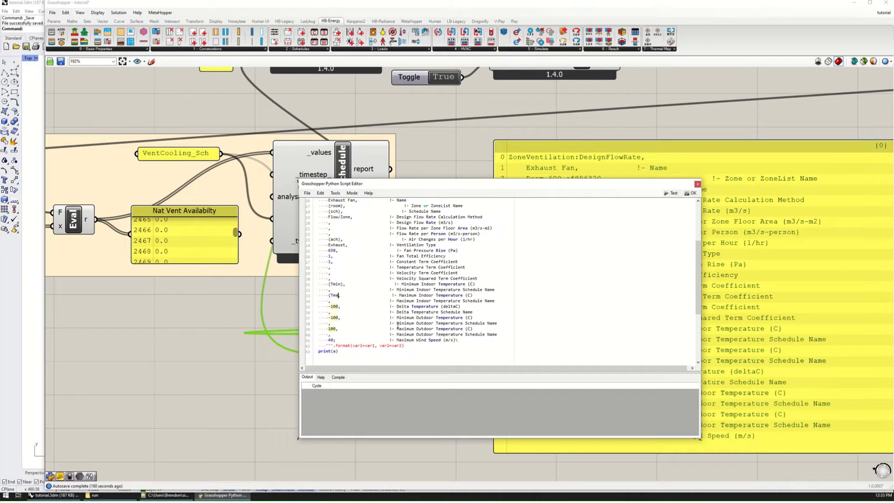
type("}")
left_click(336, 306)
key("BackSpace")
key("BackSpace")
key("BackSpace")
type("0")
key("BackSpace")
type("Tout},")
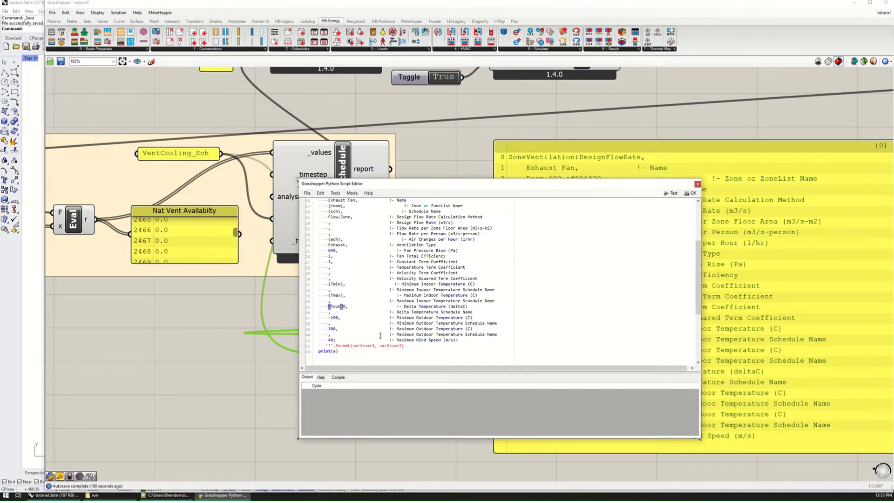
key("Delete")
- Set the delta and outdoor temperature fields to {Td} and {Tout}, tidying the spacing
left_click(421, 323)
left_click_drag(701, 253, 781, 253)
left_click_drag(408, 284, 341, 283)
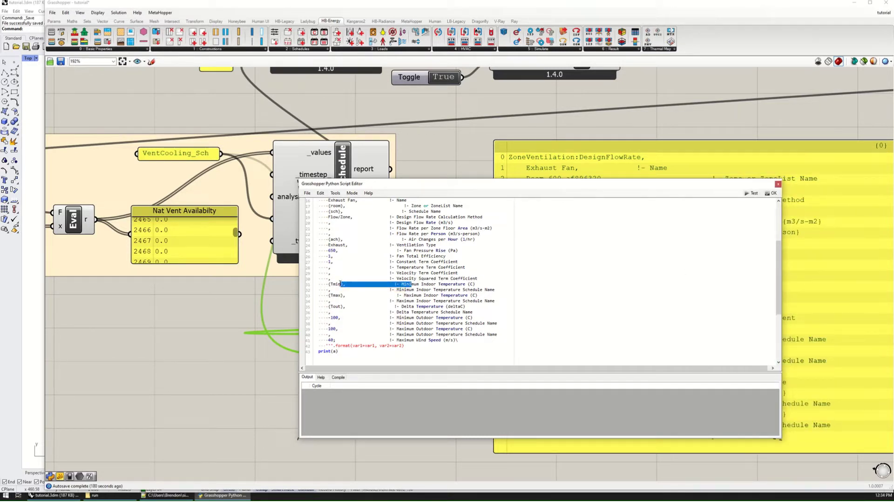
left_click_drag(368, 295, 414, 298)
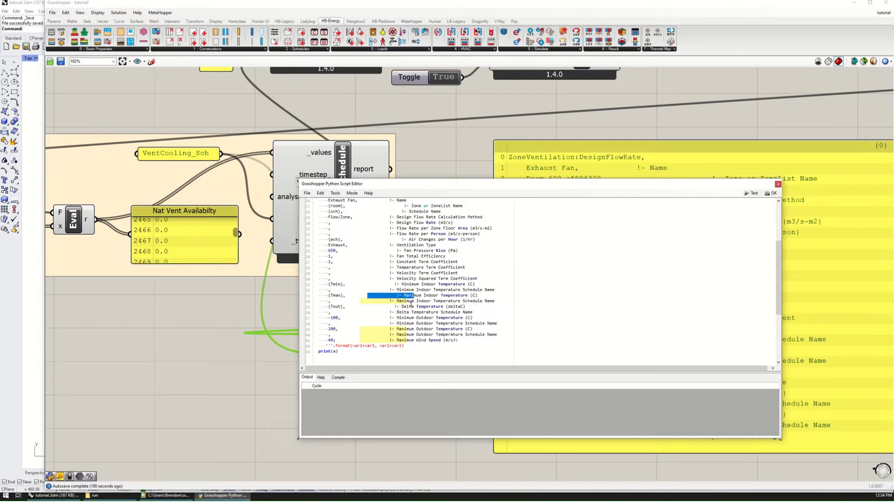
left_click(333, 306)
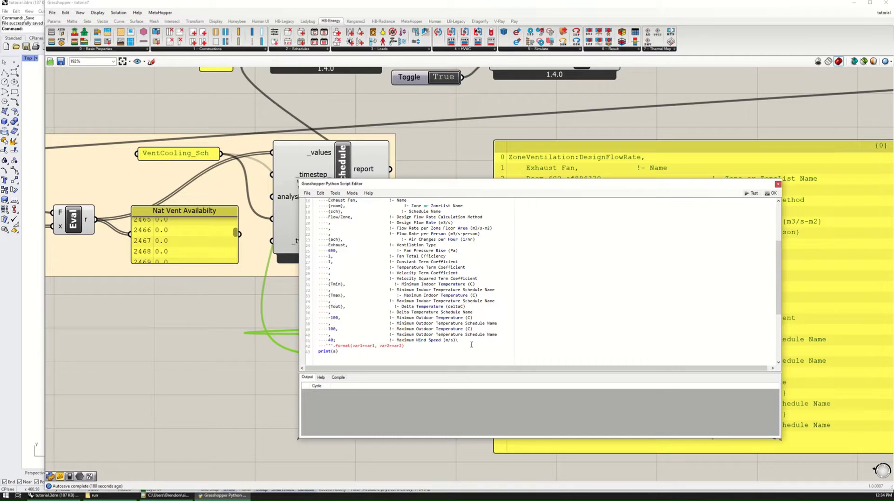
key("BackSpace")
key("BackSpace")
type("{T")
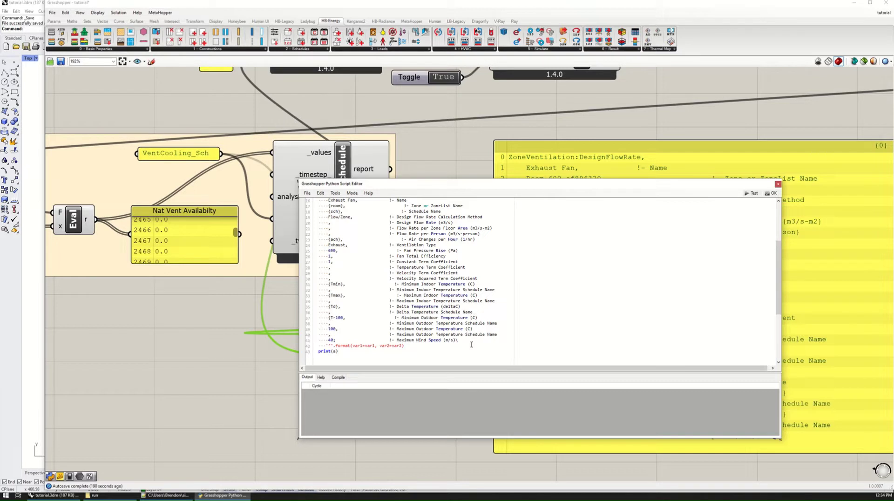
type("out}")
key("Delete")
key("Delete")
key("Delete")
key("Delete")
left_click(407, 323)
scroll(412, 315, "down", 1)
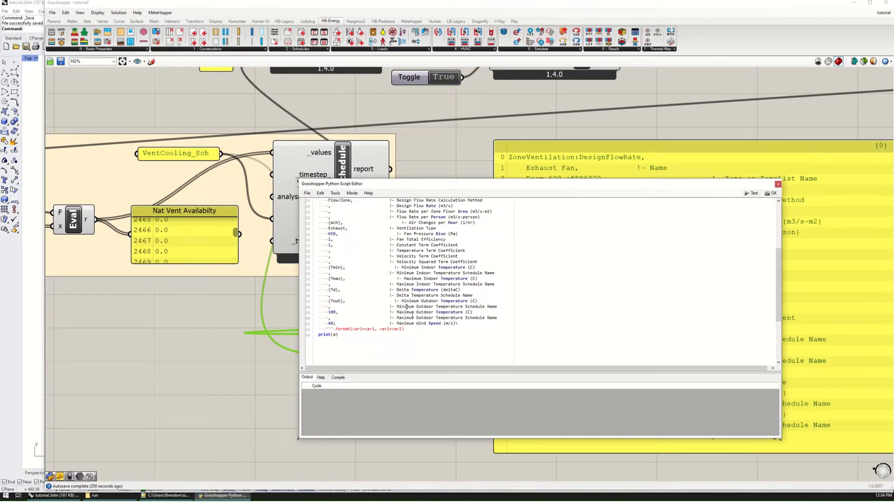
- Rewrite the .format arguments as room=room, sch=sch, ach=ach, Tmin=Tmin, Tmax=Tmax, Td=Td, Tout=Tout and test
left_click(752, 193)
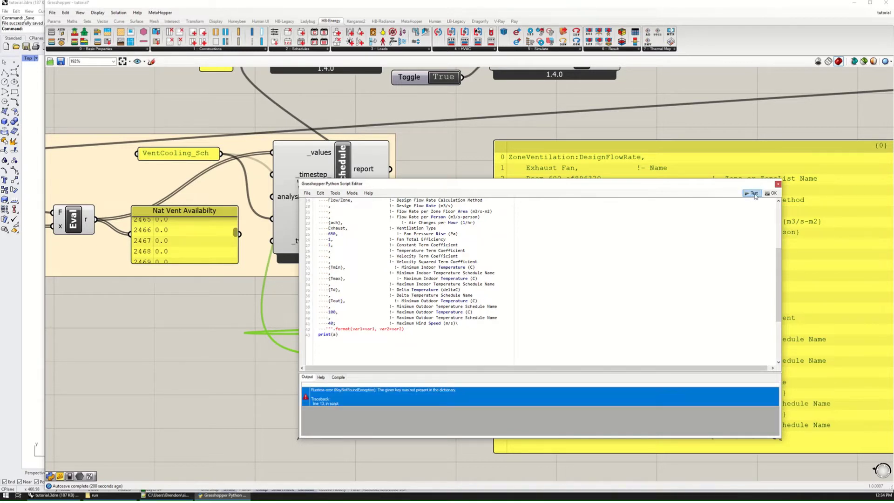
scroll(470, 319, "up", 3)
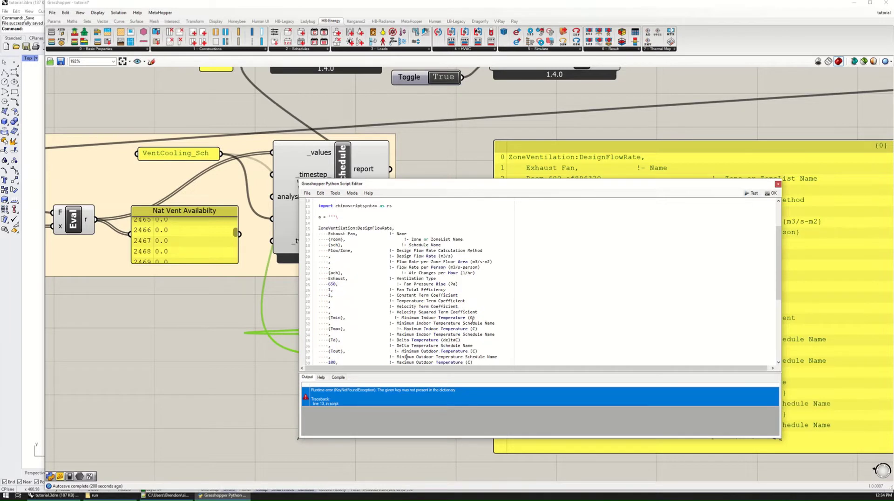
scroll(462, 320, "down", 4)
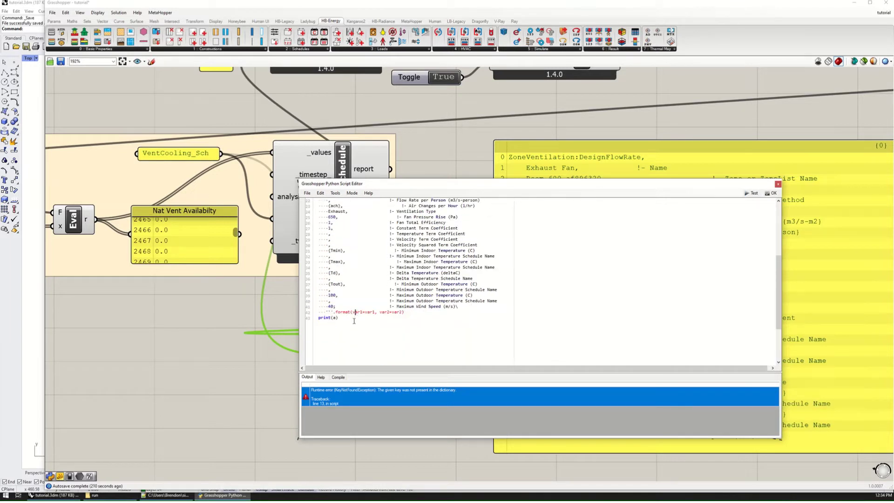
left_click_drag(352, 312, 358, 312)
scroll(466, 337, "up", 3)
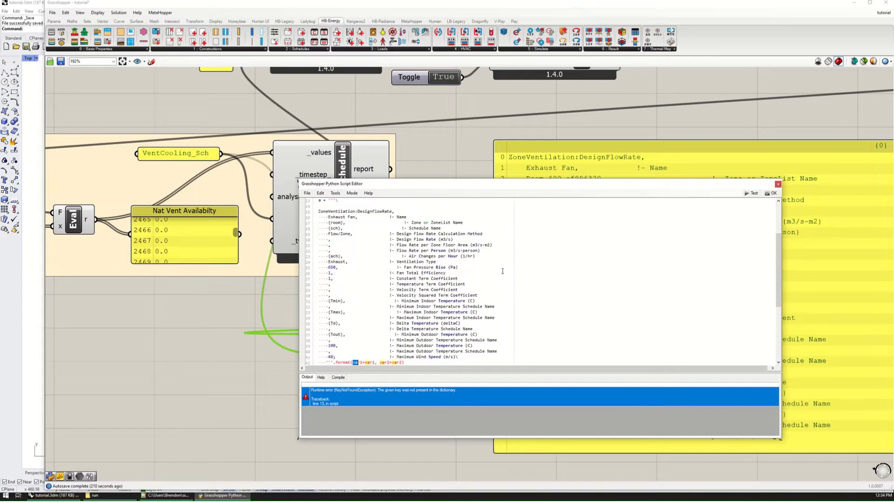
type("room")
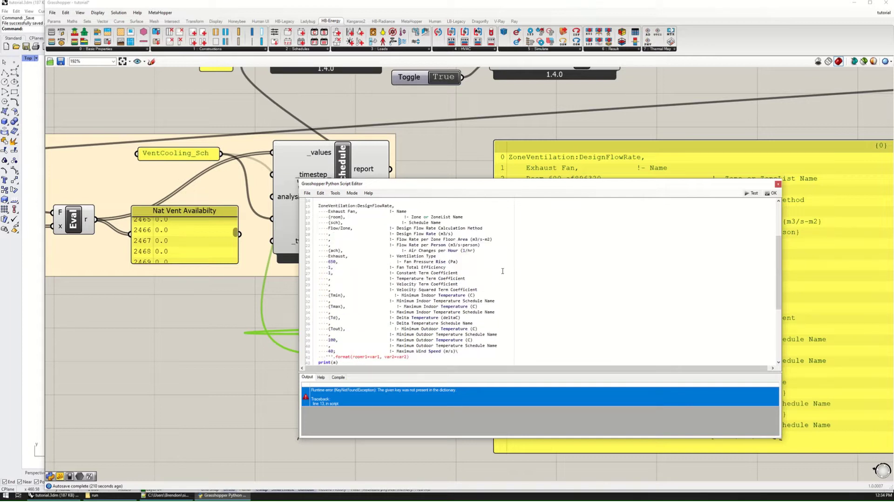
type("=room, sch=sch, ach=ach, Tmin=Tmin")
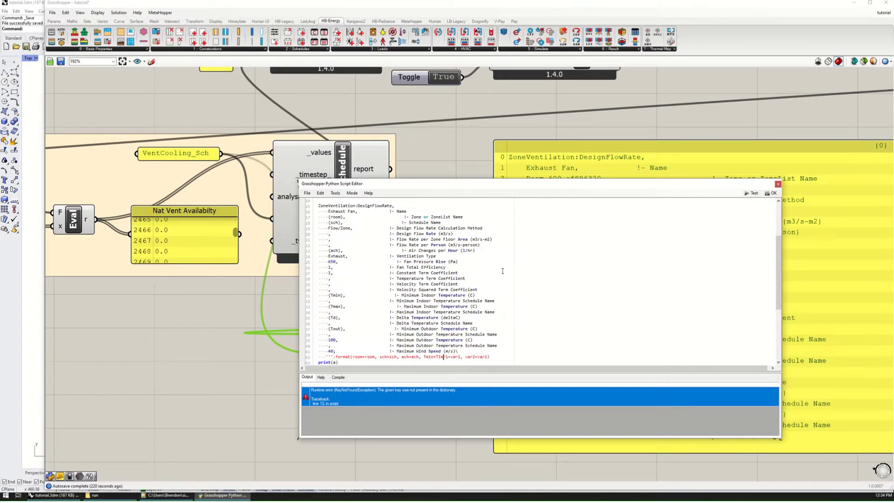
type(", Tmax=Tmax, Td=Td, Tout=Tout")
key("Delete")
key("Delete")
key("Delete")
key("Delete")
key("Delete")
key("Delete")
key("Delete")
key("Delete")
key("Delete")
key("Delete")
key("Delete")
key("Delete")
key("Delete")
key("Delete")
key("Delete")
key("Delete")
key("Delete")
left_click(757, 194)
- Rename the Python component's first three inputs to room, sch and ach
left_click(770, 193)
left_click(349, 403)
right_click_drag(351, 406, 412, 355)
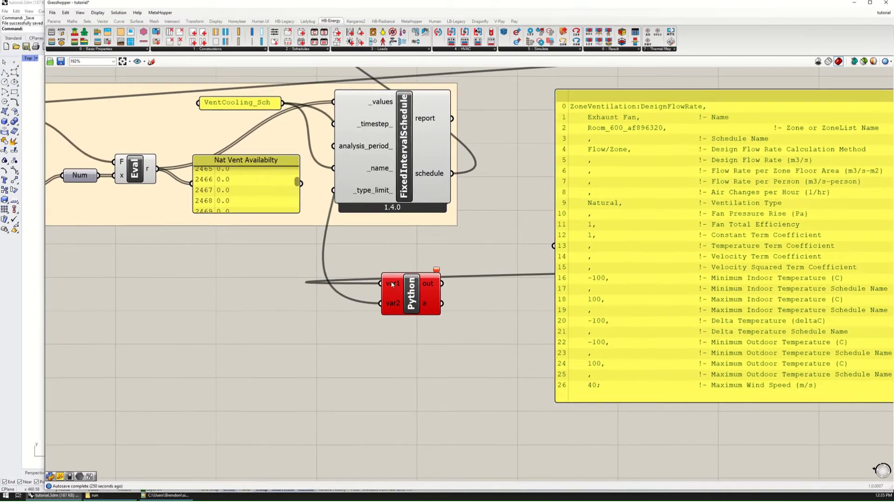
right_click(393, 286)
double_click(415, 289)
type("room")
left_click(199, 315)
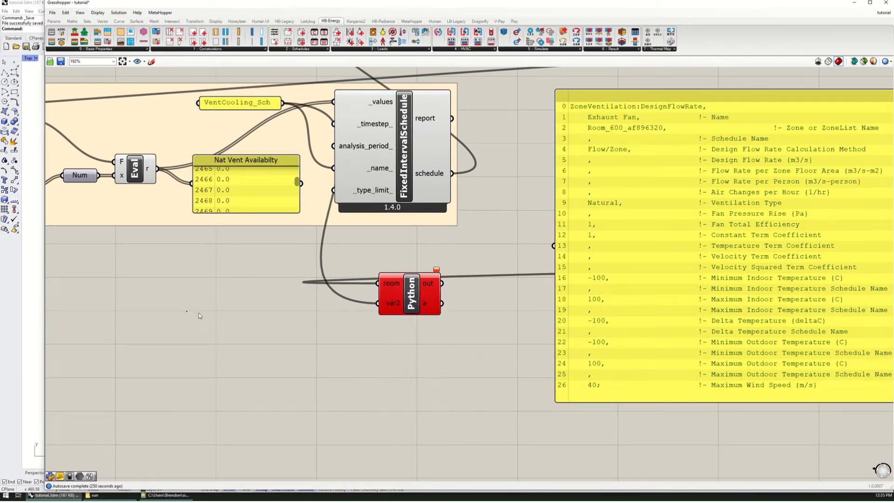
right_click(393, 304)
type("sch")
left_click(275, 309)
scroll(395, 310, "up", 3)
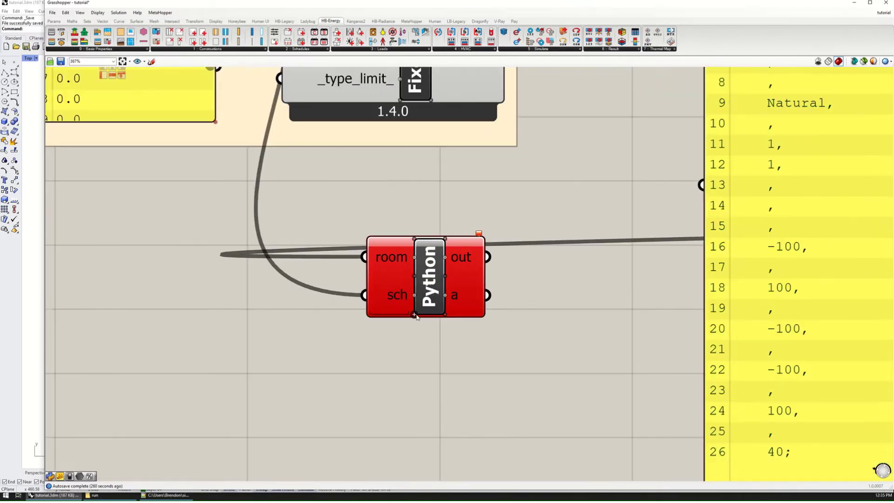
right_click(403, 306)
type("ach")
key("Return")
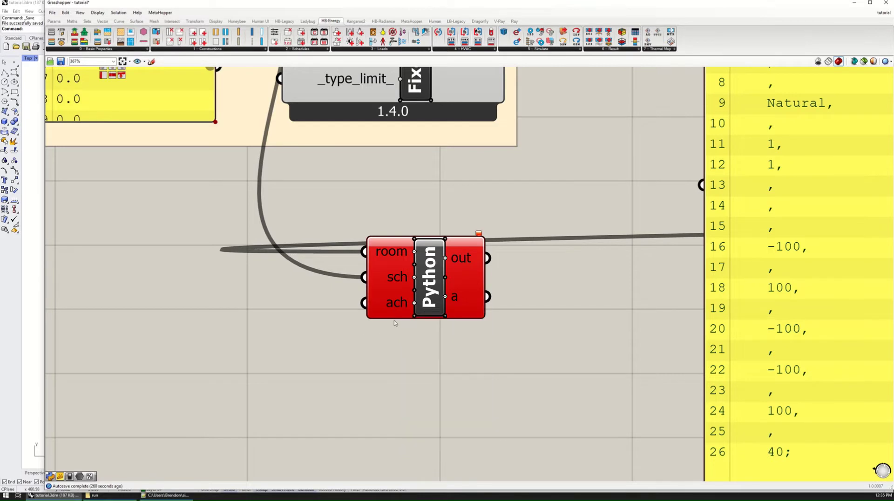
- Add two more inputs named Tmin and Tmax
left_click(413, 312)
left_click(396, 322)
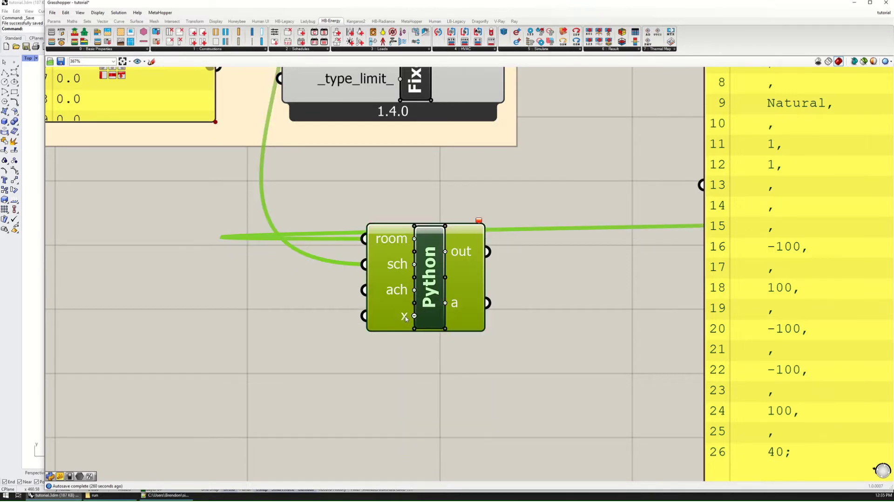
right_click(403, 317)
type("Tmin")
left_click(349, 335)
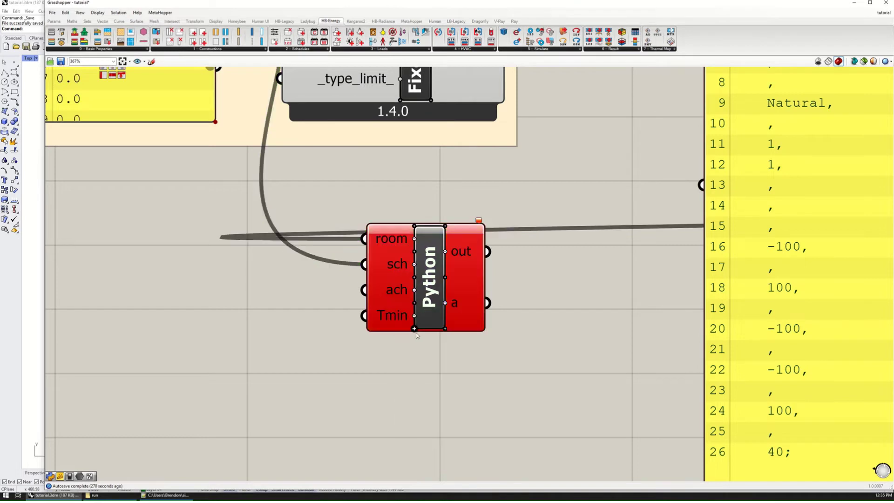
left_click(413, 328)
right_click(402, 329)
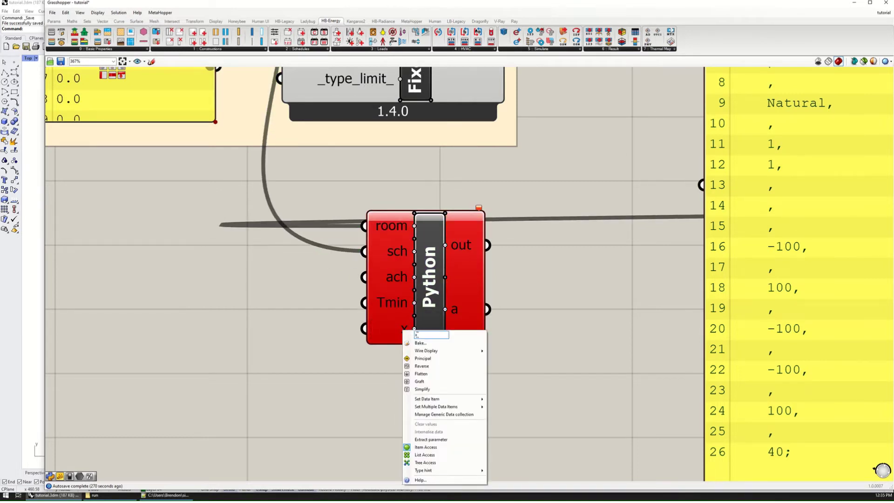
type("Tout")
key("BackSpace")
key("BackSpace")
key("BackSpace")
type("max")
key("Return")
- Add the final Td and Tout inputs and reopen the component's script
left_click(414, 341)
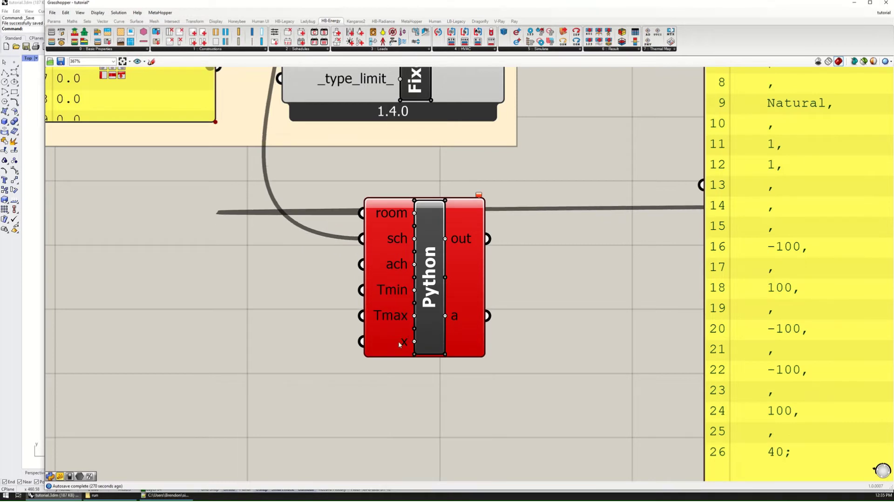
right_click(403, 337)
type("Td")
key("Return")
left_click(414, 354)
right_click(402, 355)
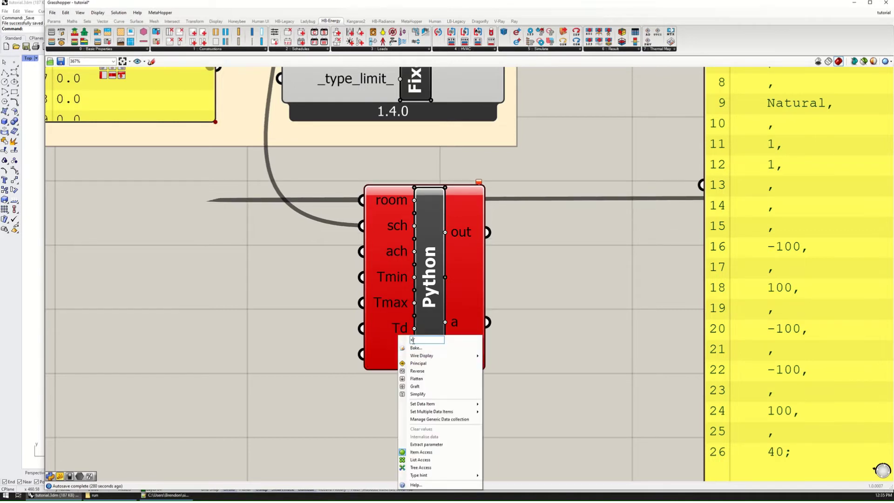
type("Tout")
key("Return")
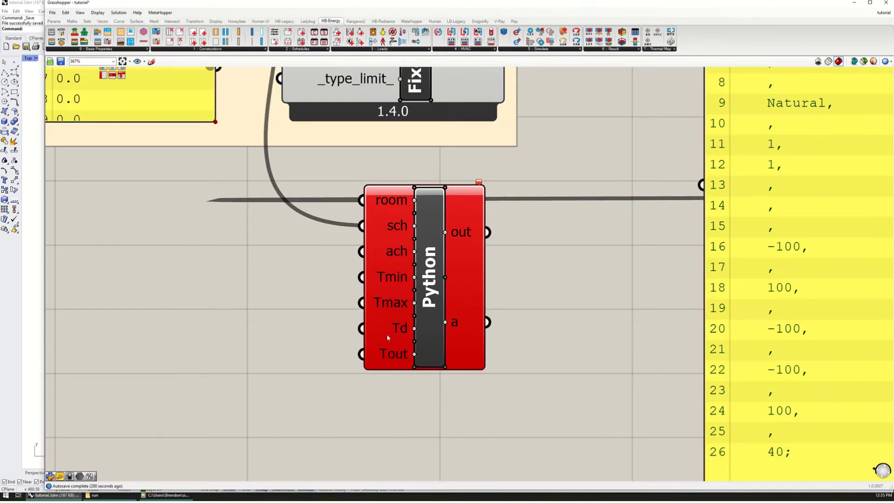
double_click(436, 282)
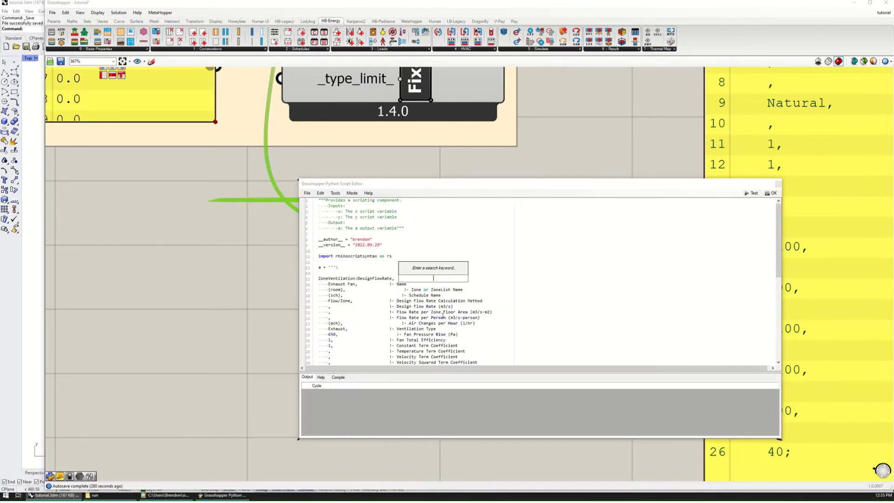
- Test the script, place the Python component below the schedule group and wire its output into the yellow panel
left_click(751, 192)
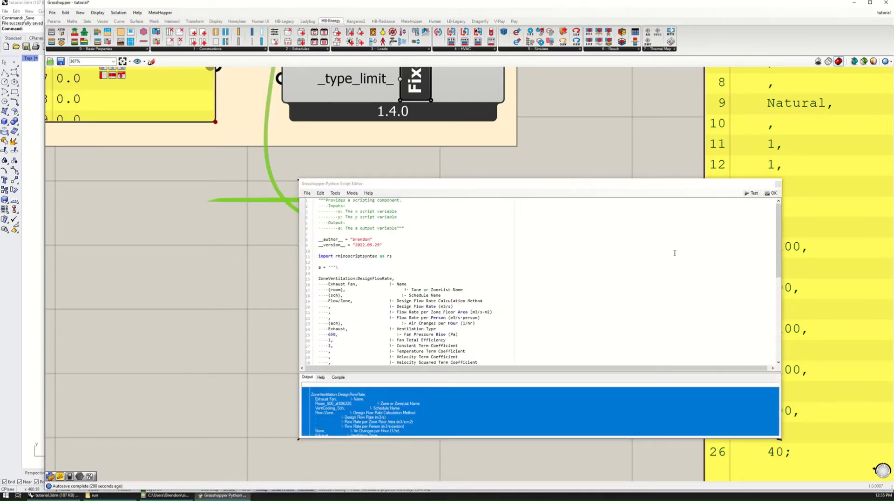
left_click(770, 193)
left_click(552, 296)
scroll(378, 306, "down", 5)
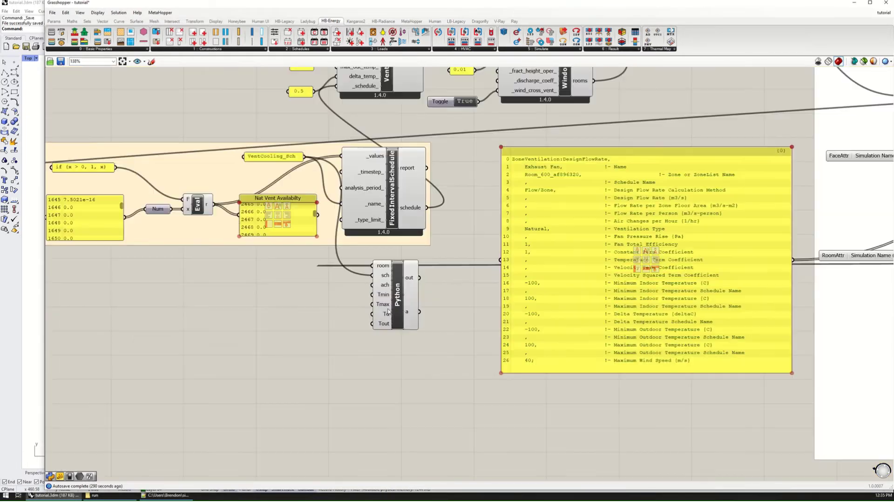
mouse_move(385, 315)
left_mouse_down()
mouse_move(340, 343)
mouse_move(394, 325)
left_mouse_up()
left_click_drag(428, 287, 565, 331)
scroll(580, 331, "up", 2)
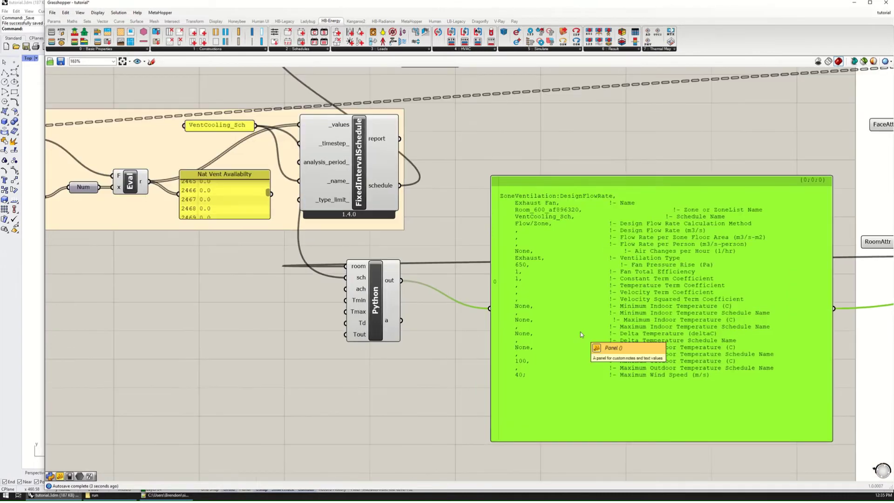
mouse_move(371, 298)
left_mouse_down()
mouse_move(412, 300)
mouse_move(375, 300)
mouse_move(403, 296)
mouse_move(376, 311)
mouse_move(393, 313)
mouse_move(386, 289)
mouse_move(416, 258)
mouse_move(383, 296)
left_mouse_up()
scroll(404, 297, "down", 3)
scroll(392, 313, "down", 6)
scroll(383, 296, "up", 1)
scroll(367, 286, "up", 5)
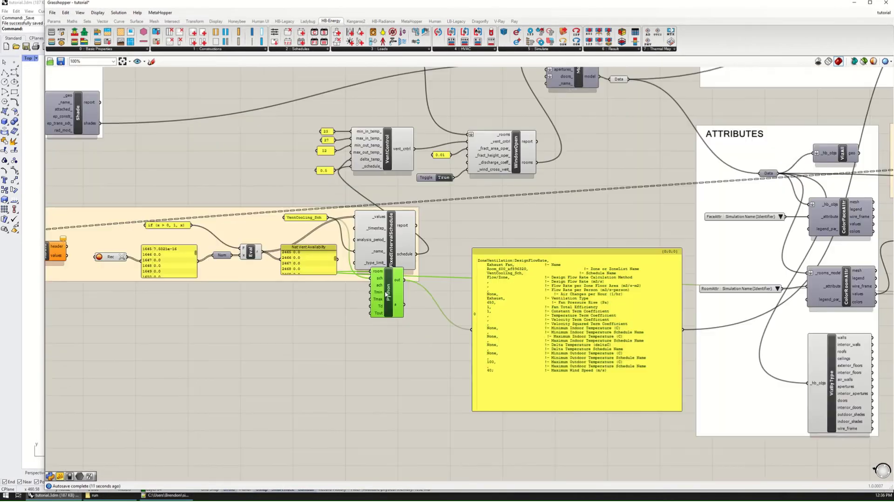
left_click(335, 337)
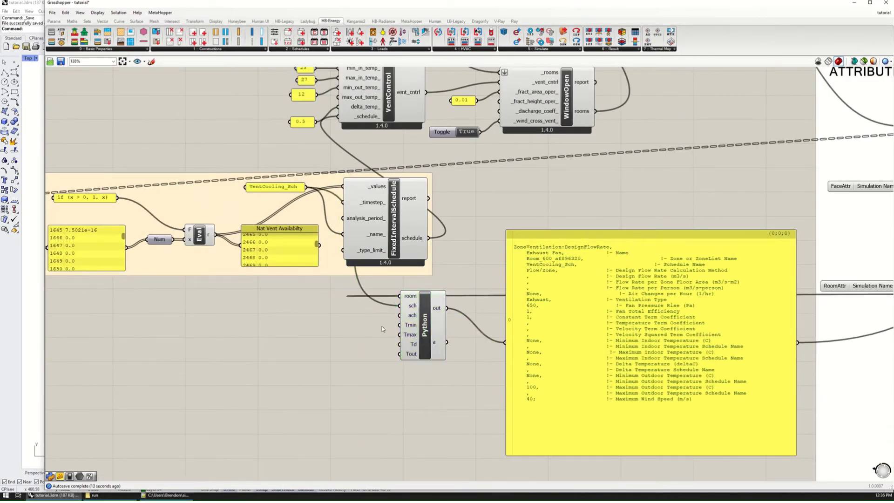
scroll(382, 328, "down", 1)
- Widen the 23 box and wire 23, 27, 12 and 0.5 into Tmin, Tmax, Tout and Td
left_click_drag(292, 97, 364, 363)
scroll(394, 356, "up", 3)
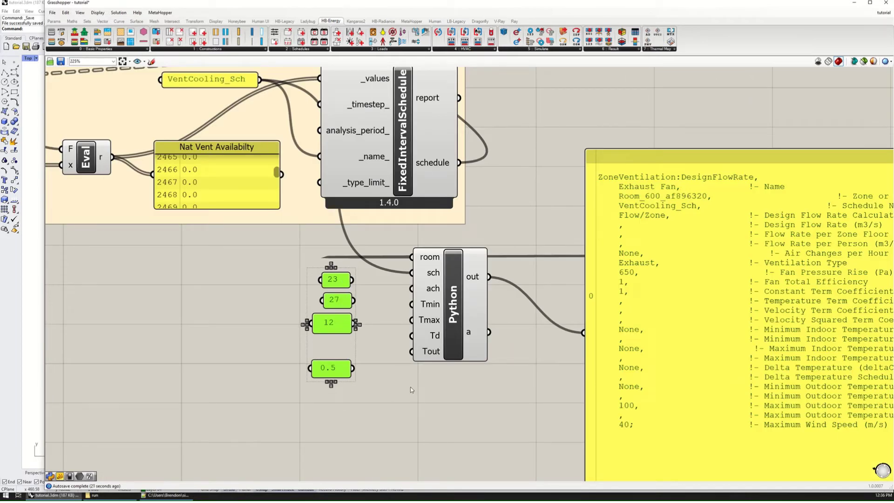
left_click_drag(348, 280, 411, 304)
left_click_drag(354, 300, 412, 319)
left_click_drag(355, 324, 411, 351)
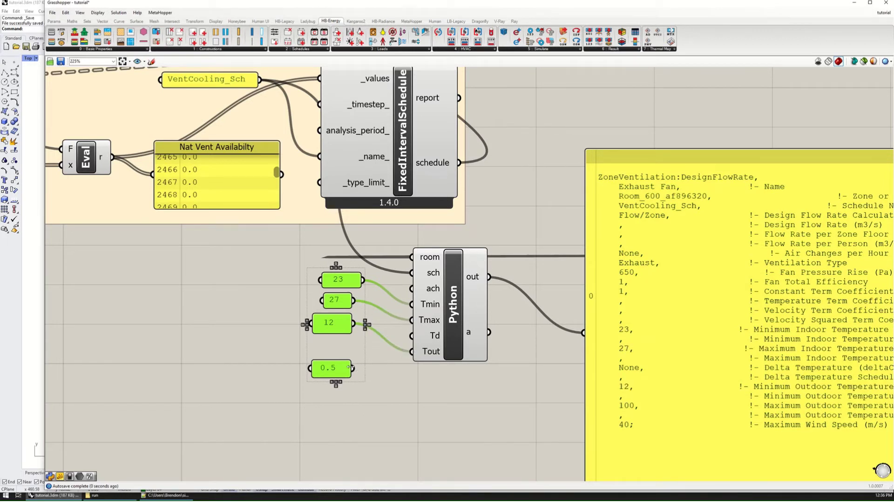
left_click_drag(352, 368, 412, 336)
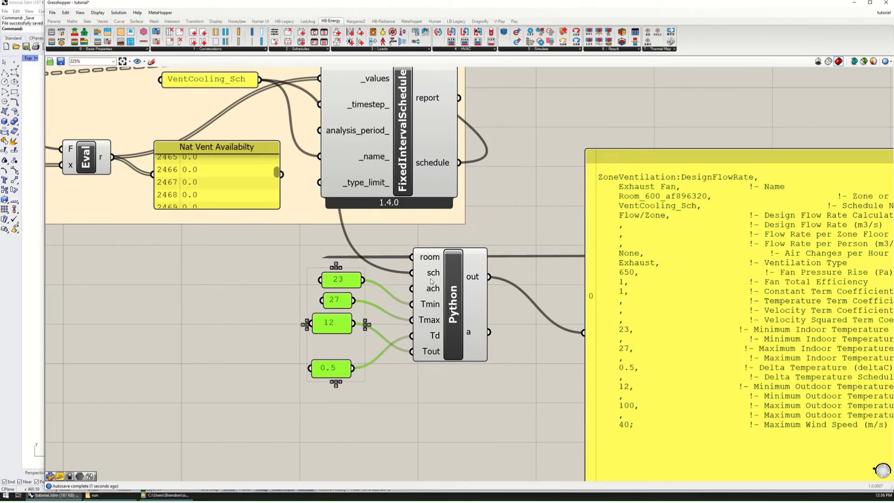
left_click(452, 374)
- Copy the 23 value box as a new 10 value and feed it into the ach input
right_click_drag(490, 314, 405, 313)
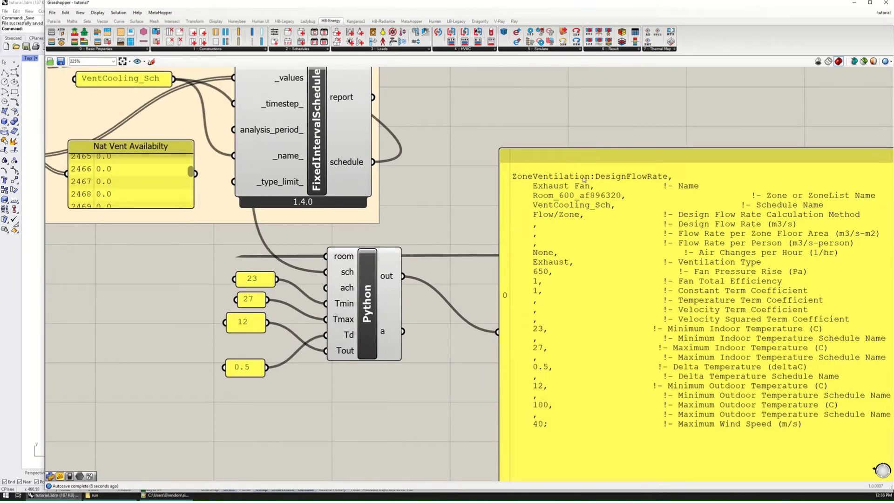
right_click_drag(578, 287, 532, 266)
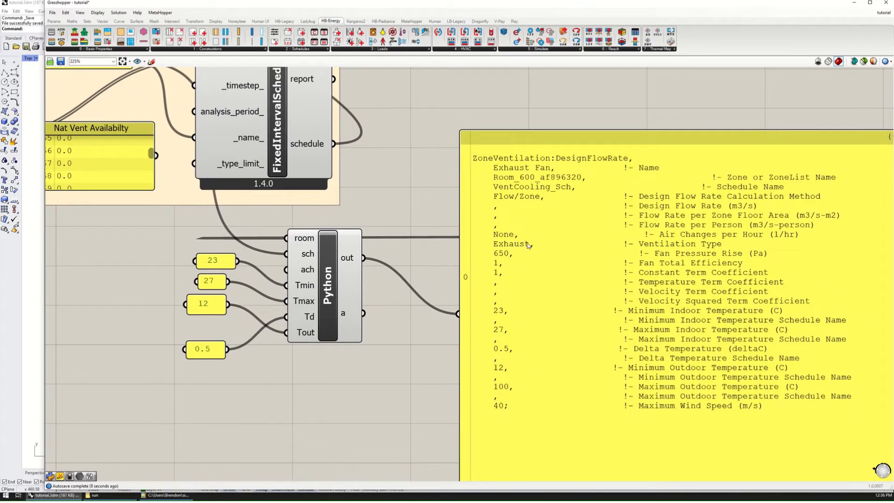
left_click(224, 267)
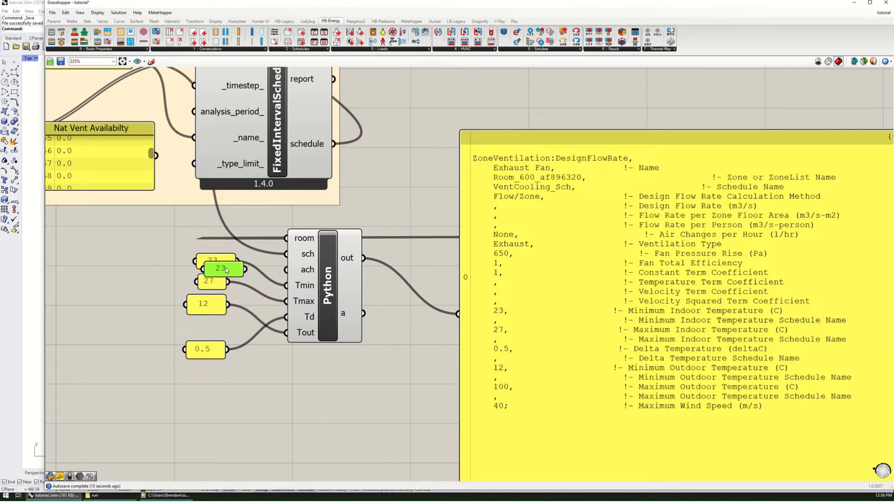
left_click_drag(222, 269, 181, 226, "alt")
double_click(181, 226)
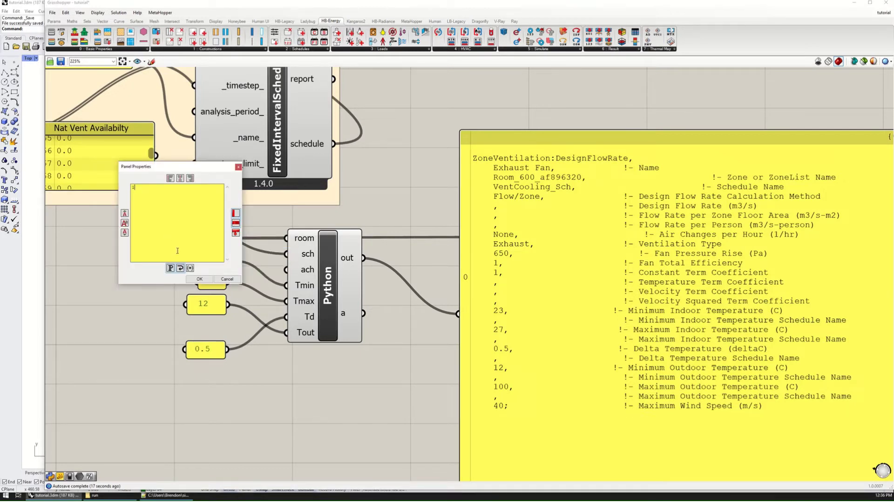
left_click(200, 278)
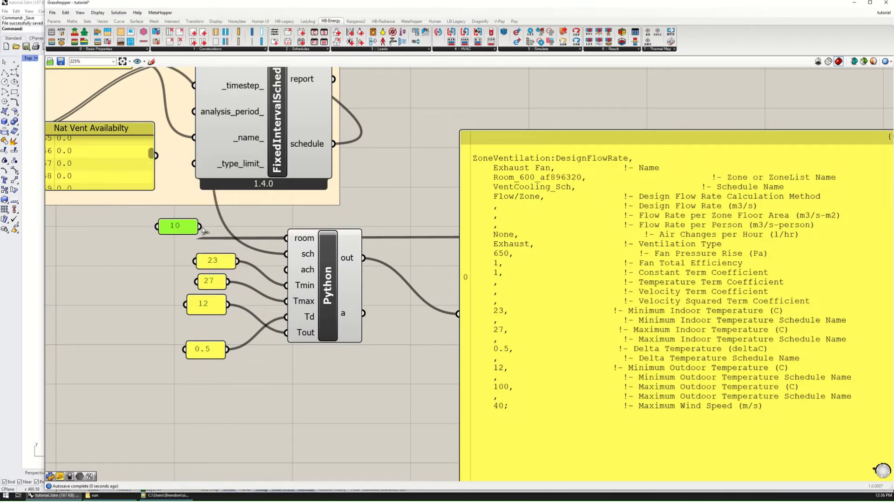
left_click_drag(200, 226, 286, 269)
- Align the five panels in an evenly spaced column, resize the 27 panel, and place 0.5 beside Td
left_click_drag(135, 208, 263, 412)
left_click(196, 209)
left_click_drag(139, 211, 271, 414)
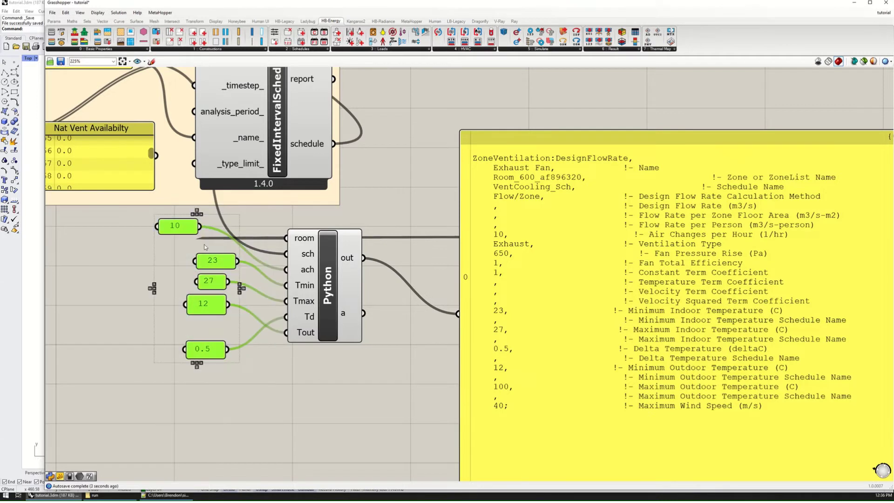
left_click(201, 213)
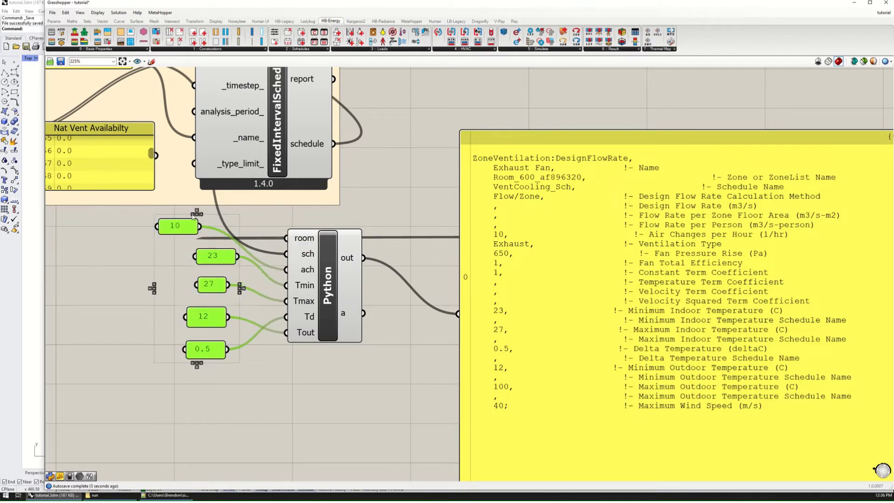
left_click(195, 215)
left_click_drag(175, 292, 218, 338)
left_click(307, 381)
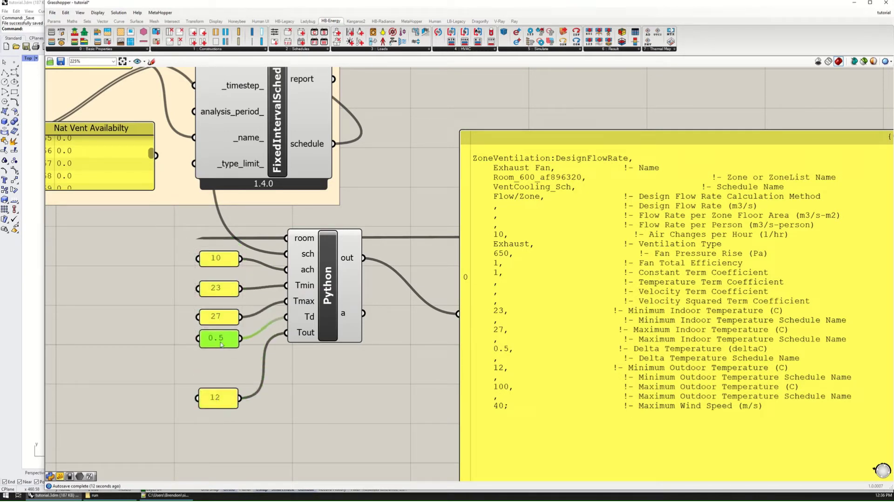
left_click_drag(214, 397, 213, 366)
left_click(298, 398)
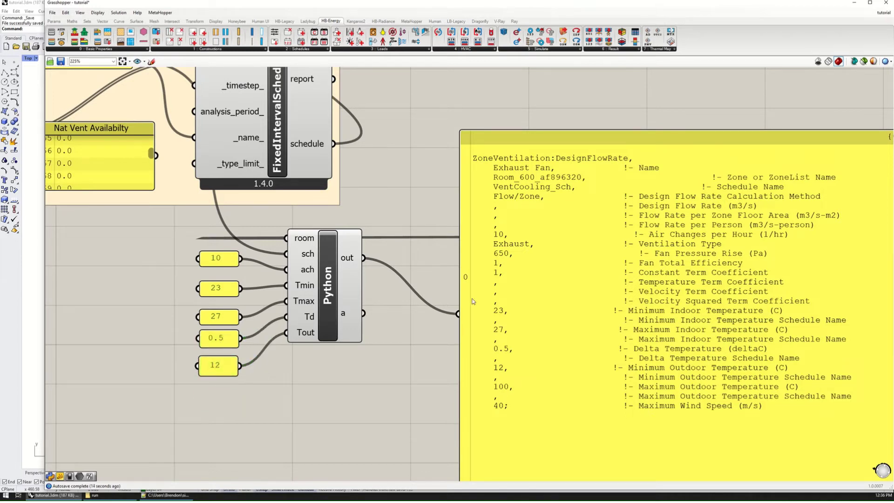
- Wire the Python component's out into ModelToOSM's add_str_ input
right_click_drag(529, 274, 482, 274)
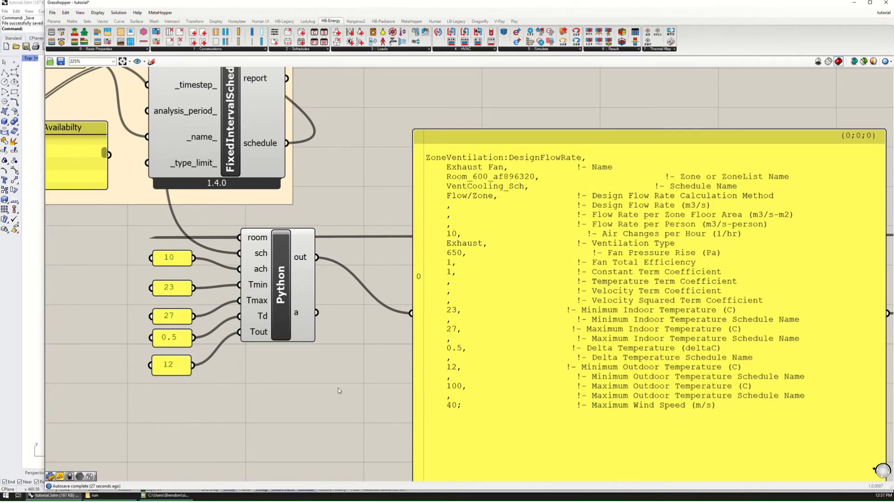
scroll(338, 389, "down", 5)
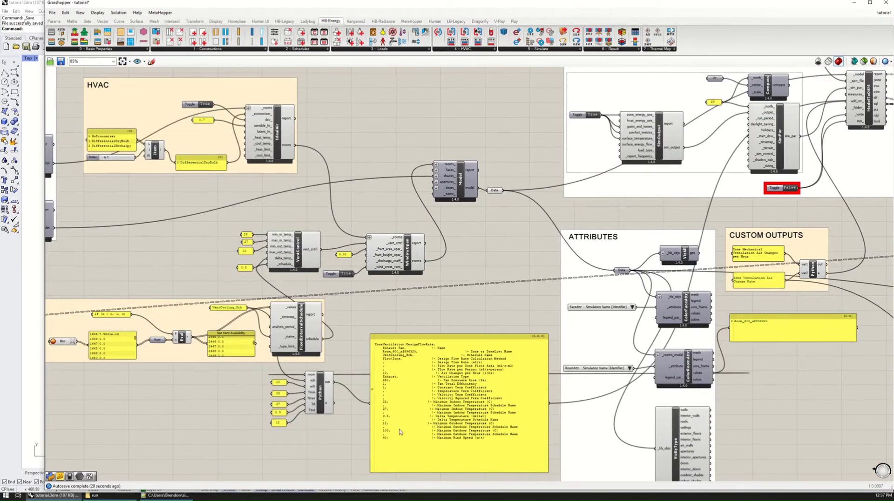
left_click_drag(334, 382, 651, 153)
scroll(798, 104, "up", 3)
scroll(317, 195, "down", 3)
- Delete the large ZoneVentilation text panel
scroll(685, 107, "up", 3)
scroll(697, 126, "down", 3)
scroll(429, 349, "down", 4)
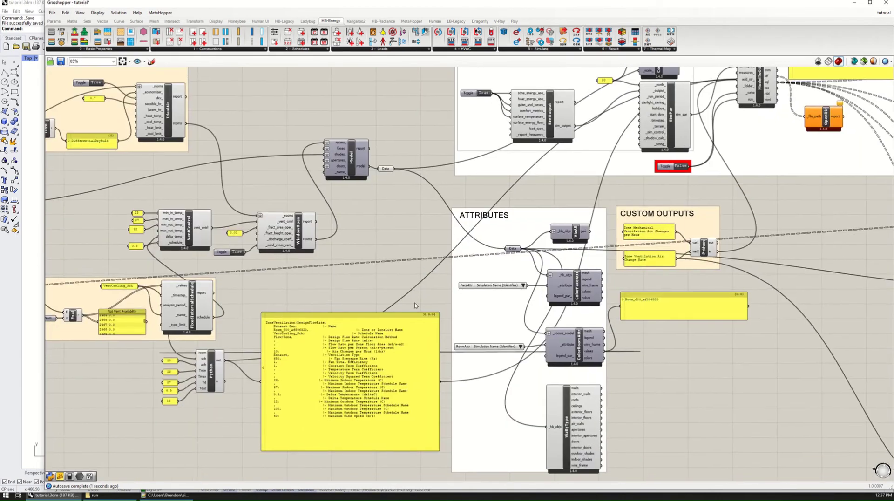
left_click(364, 410)
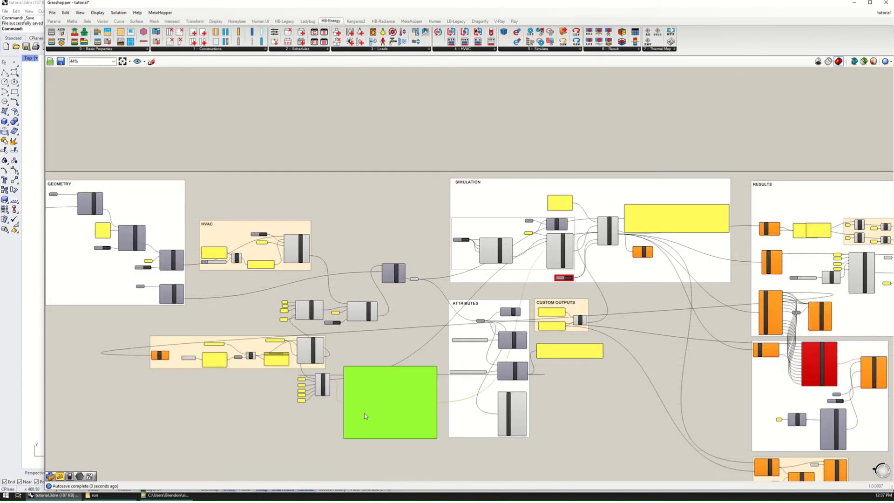
scroll(331, 402, "up", 4)
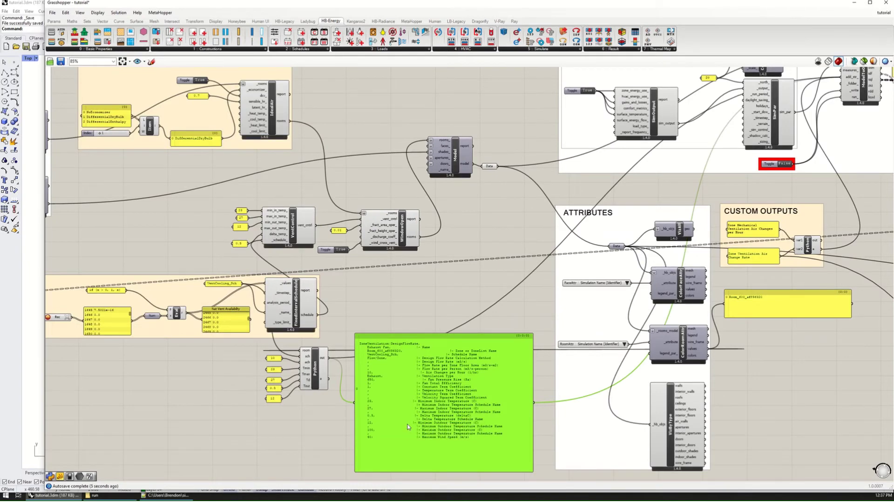
key("Delete")
scroll(363, 390, "down", 1)
scroll(311, 387, "up", 2)
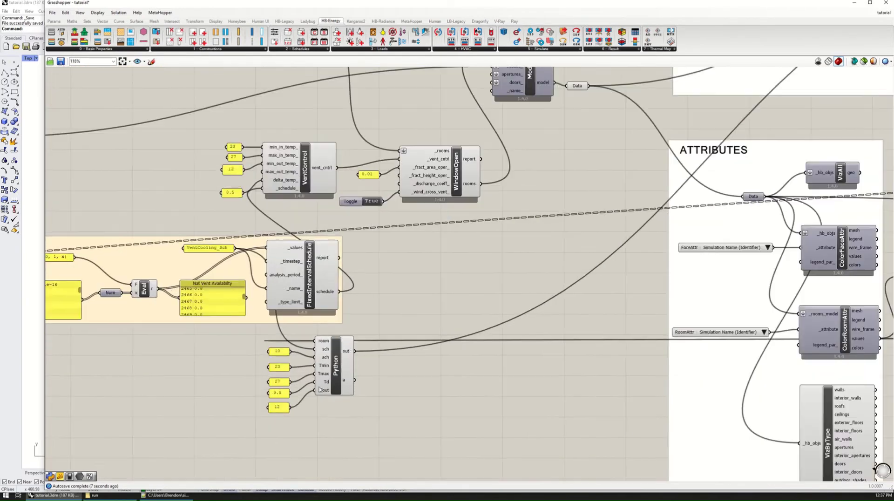
scroll(378, 419, "down", 2)
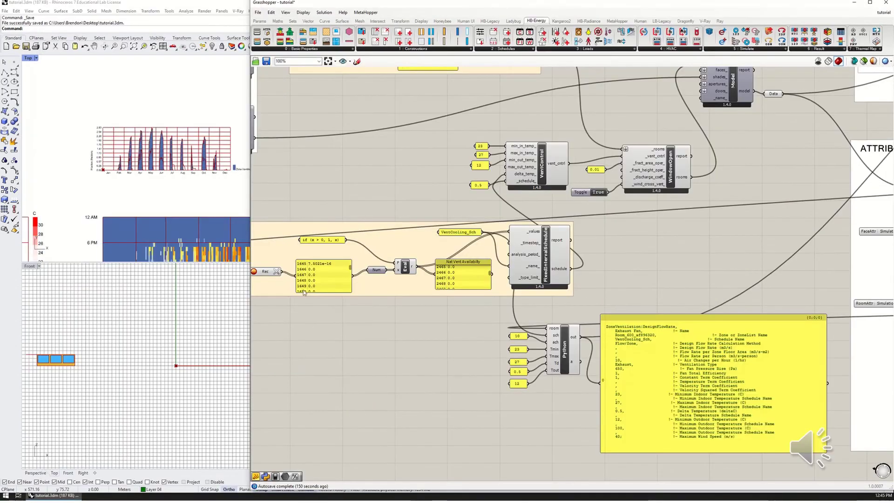
- Set ModelToOSM's add_str_ input to Flatten
scroll(363, 323, "down", 4)
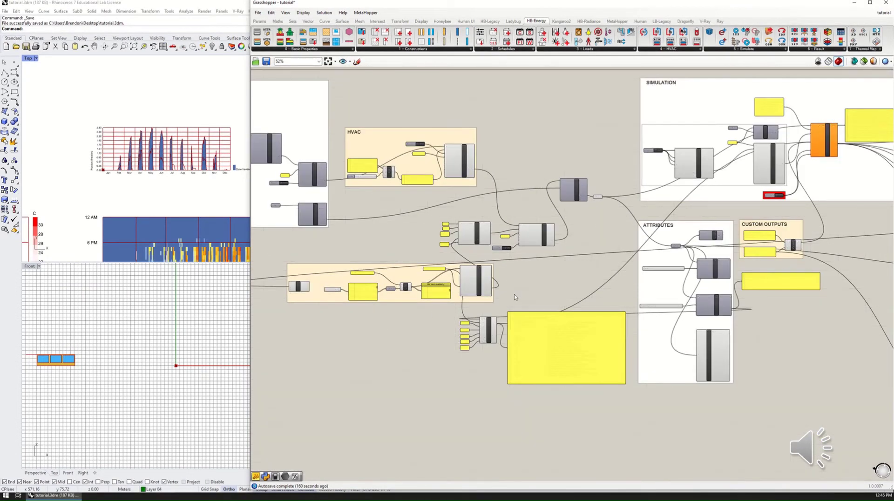
scroll(514, 298, "up", 4)
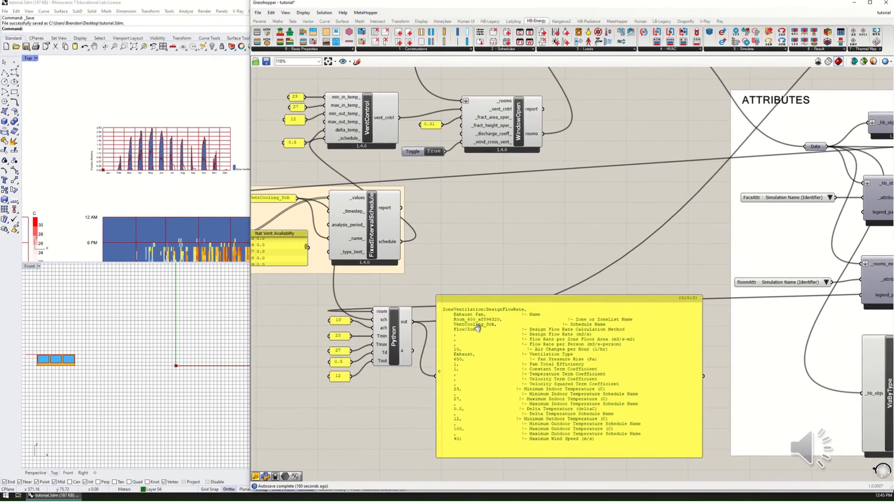
scroll(477, 329, "down", 3)
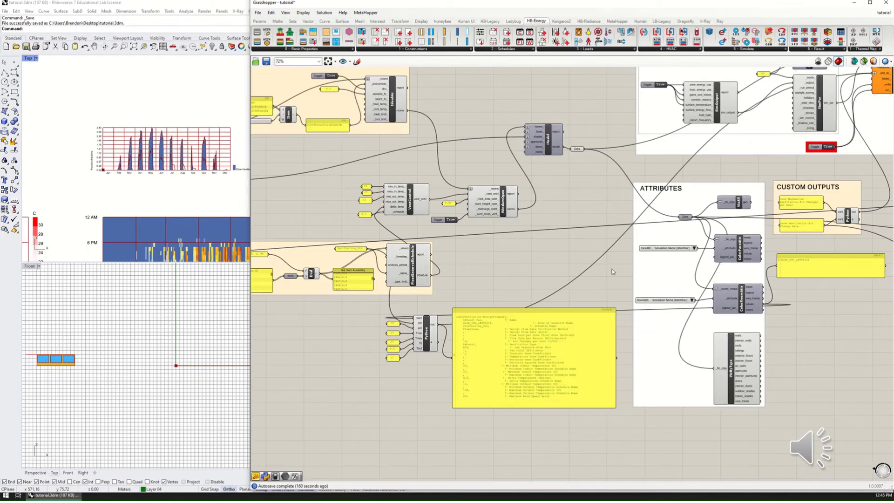
right_click_drag(610, 270, 521, 353)
scroll(770, 167, "up", 5)
right_click_drag(767, 163, 708, 207)
scroll(708, 207, "up", 3)
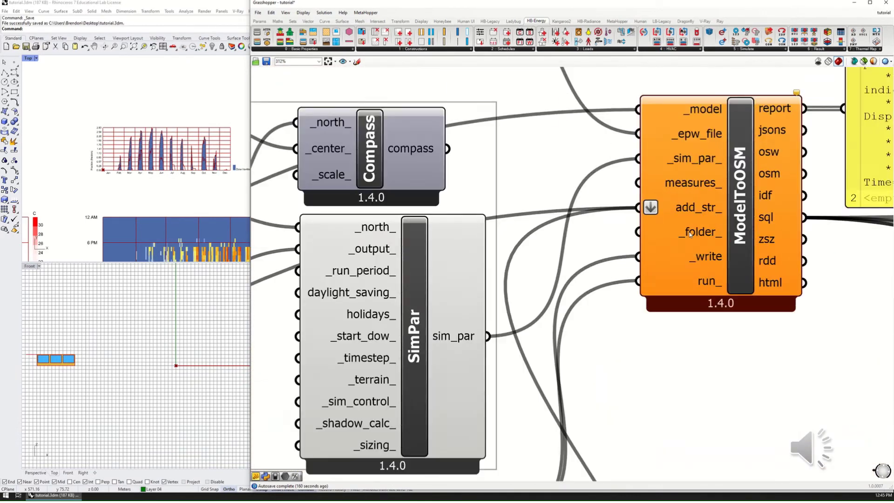
right_click(681, 212)
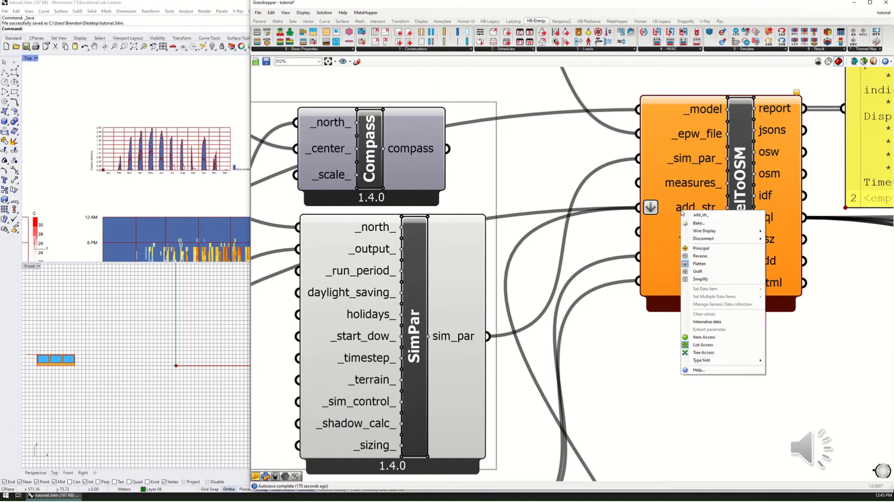
left_click(698, 264)
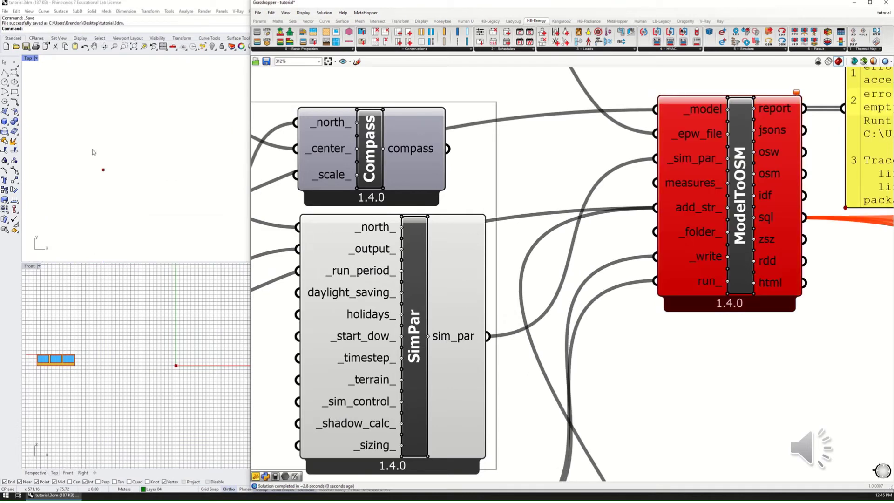
- Switch the simulation run toggle to False
right_click_drag(694, 260, 657, 269)
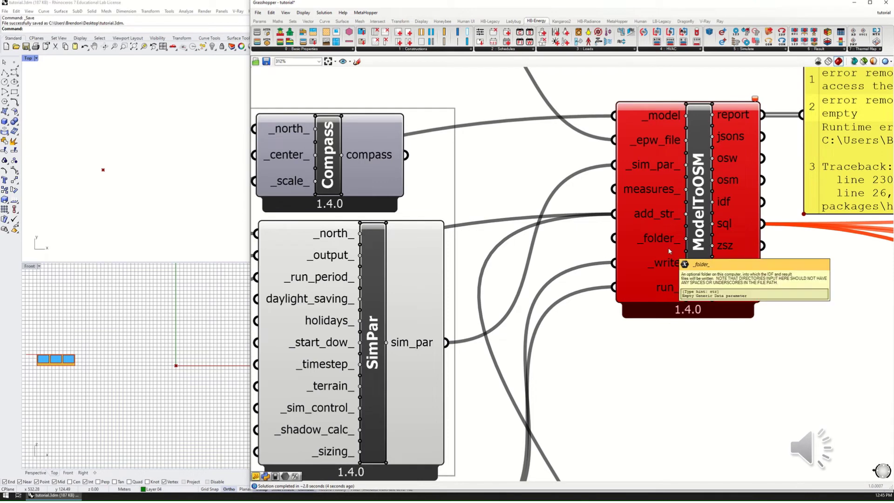
mouse_move(641, 215)
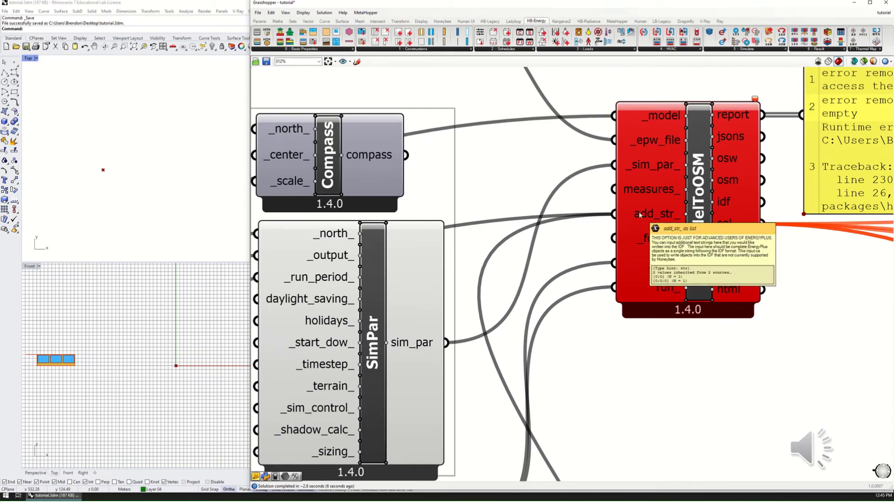
right_click_drag(648, 280, 676, 129)
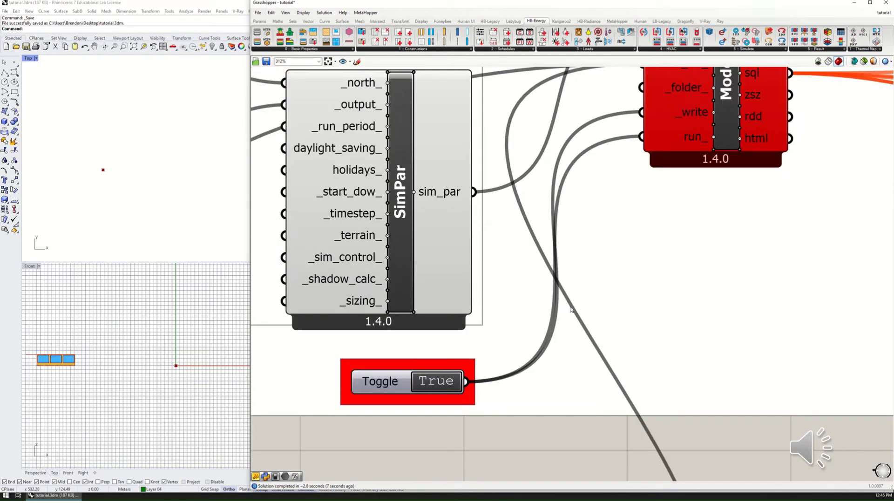
left_click(446, 385)
- Set the add_str_ input to Simplify as well
scroll(633, 274, "down", 4)
scroll(653, 161, "up", 3)
right_click(661, 171)
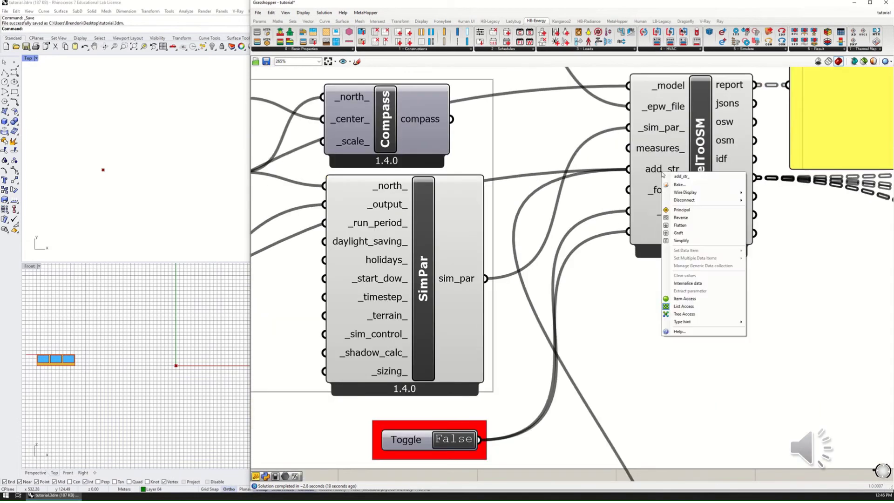
left_click(681, 240)
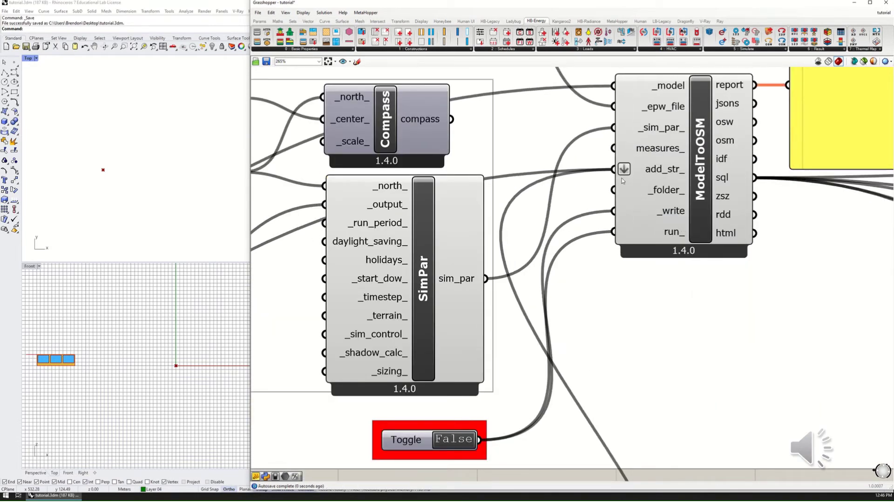
scroll(688, 168, "down", 5)
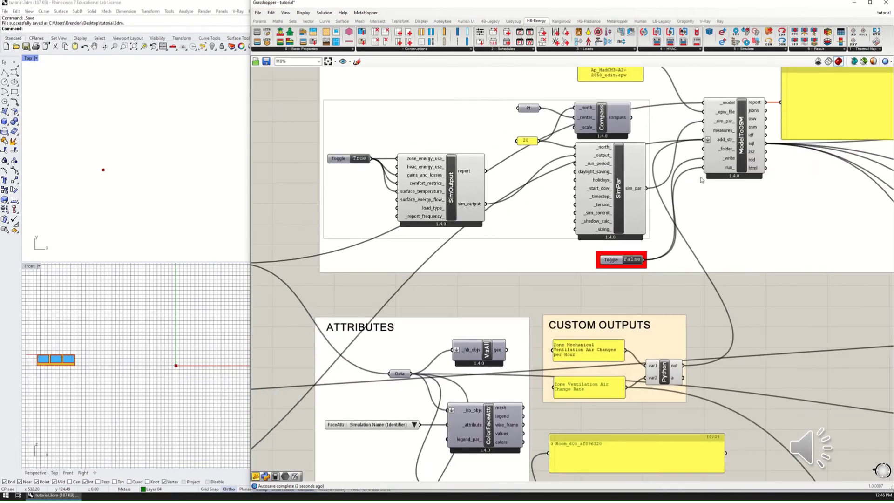
scroll(353, 405, "up", 3)
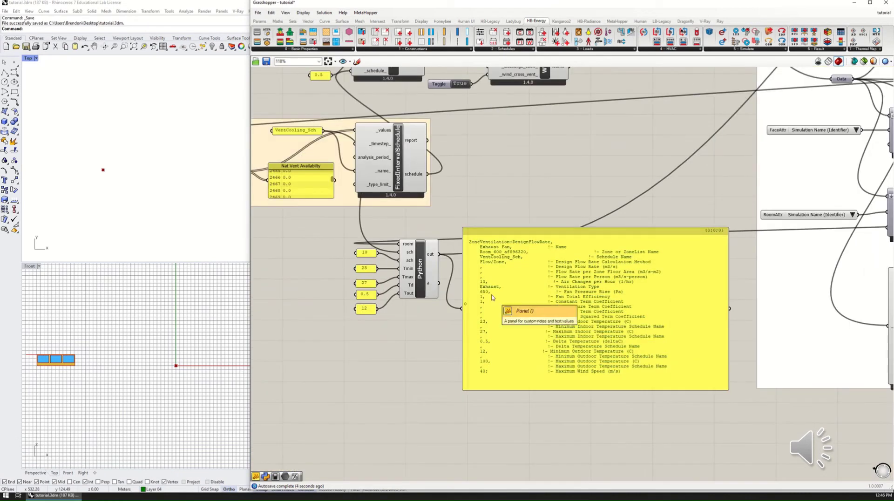
right_click_drag(426, 321, 473, 335)
scroll(503, 330, "up", 2)
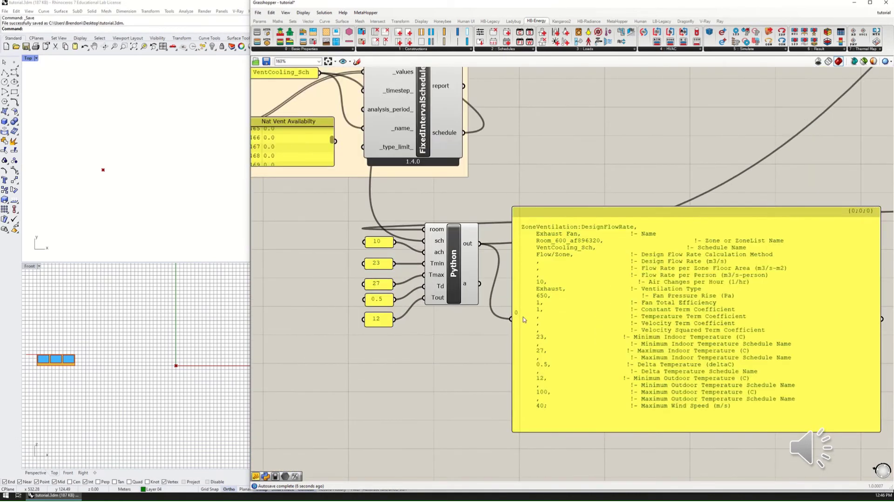
- Replace 'Flow/Zone' with 'AirChanges/Hour' as the design flow rate method in the Python script
left_click(569, 248)
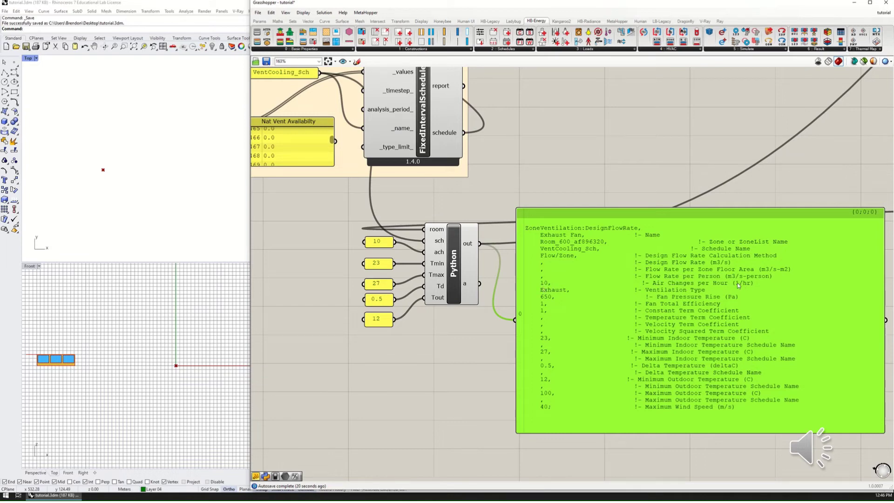
mouse_move(555, 262)
left_mouse_down()
mouse_move(532, 264)
mouse_move(541, 263)
left_mouse_up()
double_click(458, 255)
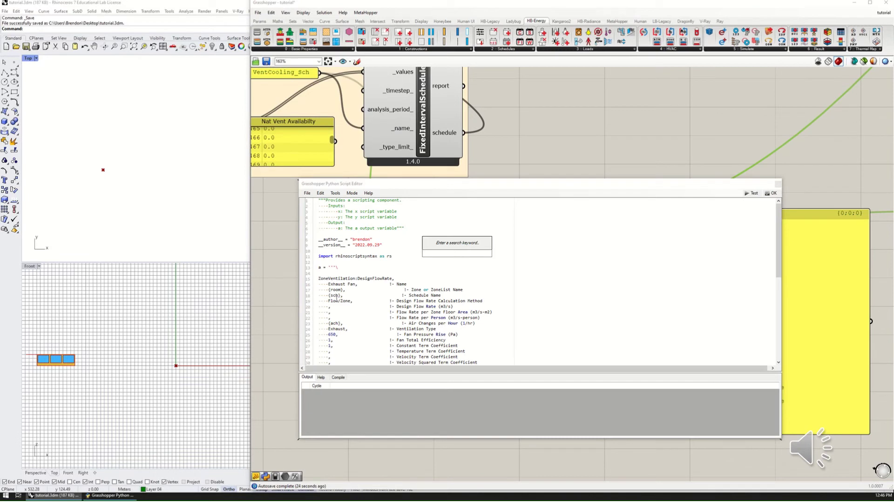
left_click(328, 301)
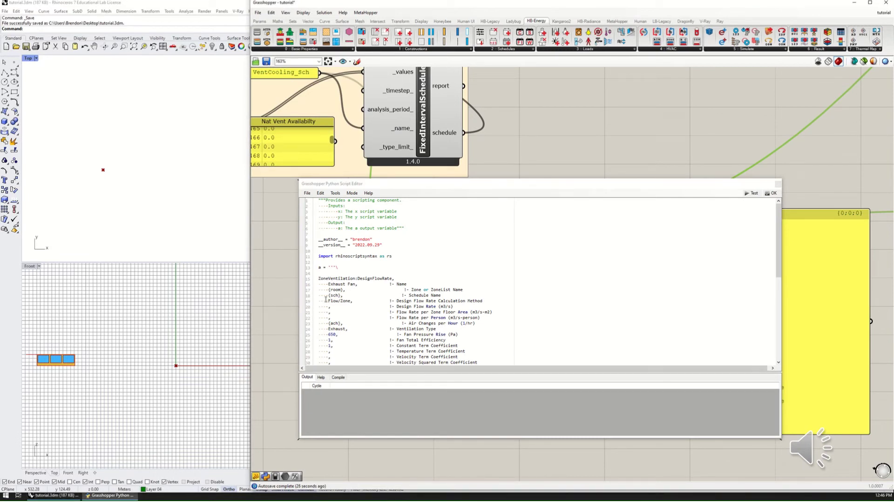
left_click_drag(329, 302, 350, 301)
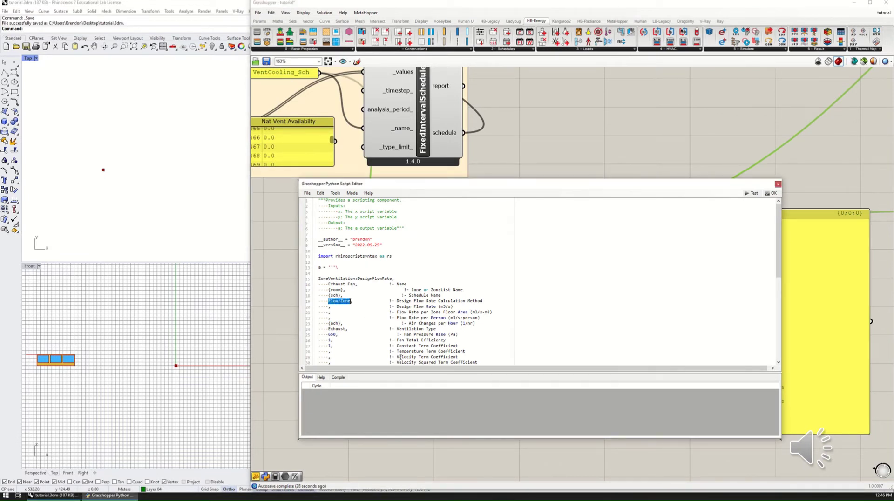
type("AirChanges/Hour")
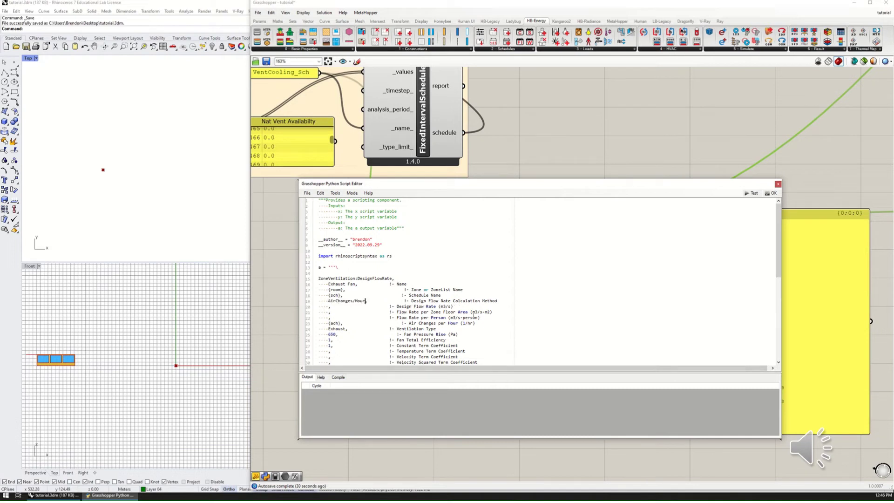
left_click(771, 194)
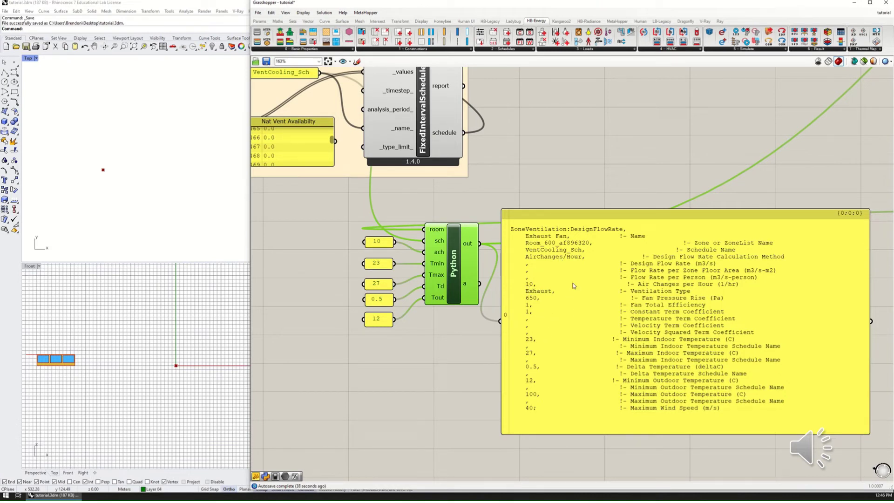
scroll(426, 339, "down", 5)
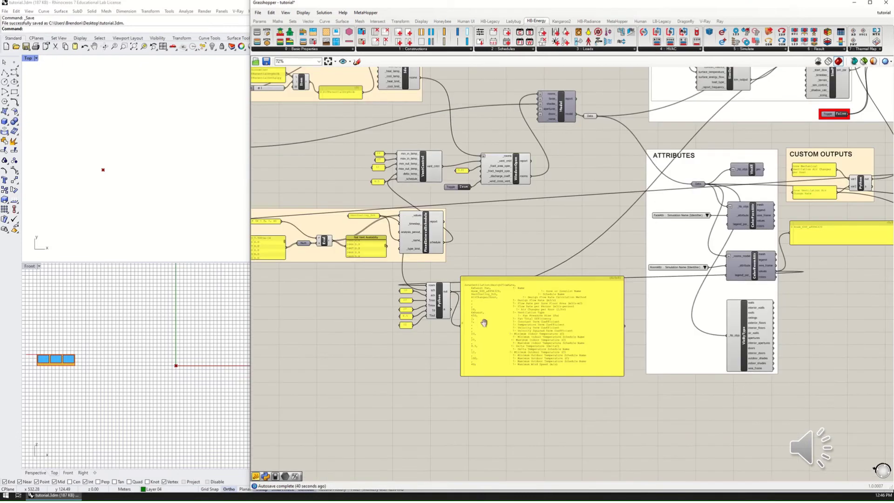
- Nudge the ZoneVentilation panel, then narrow Grasshopper and maximize Rhino's Top viewport
right_click_drag(512, 322, 487, 367)
left_click_drag(488, 362, 496, 384)
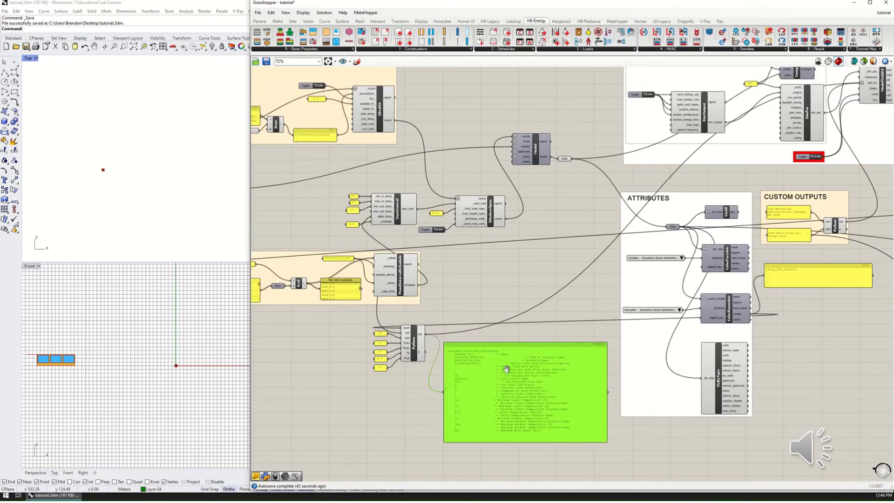
right_click_drag(505, 369, 463, 388)
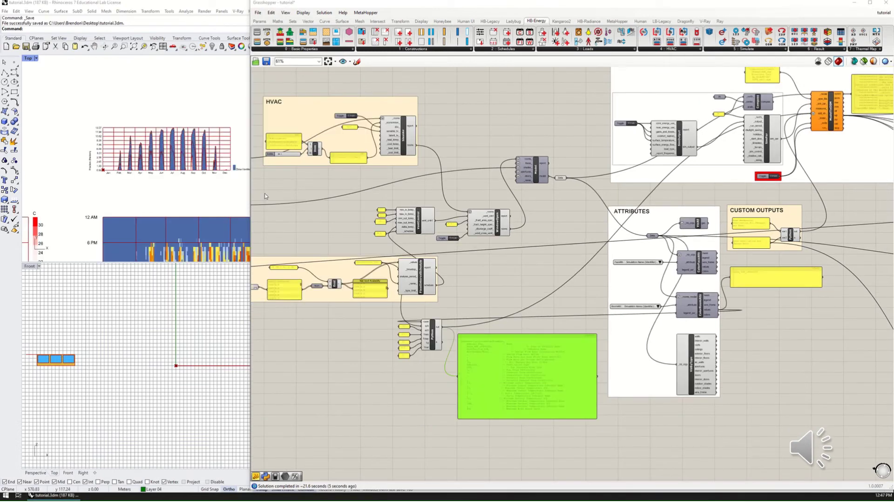
right_click_drag(310, 229, 502, 234)
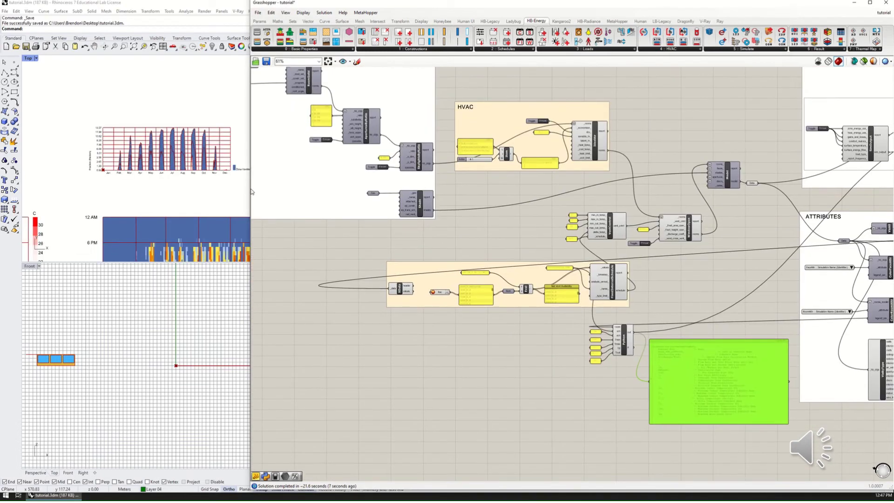
left_click_drag(254, 188, 627, 189)
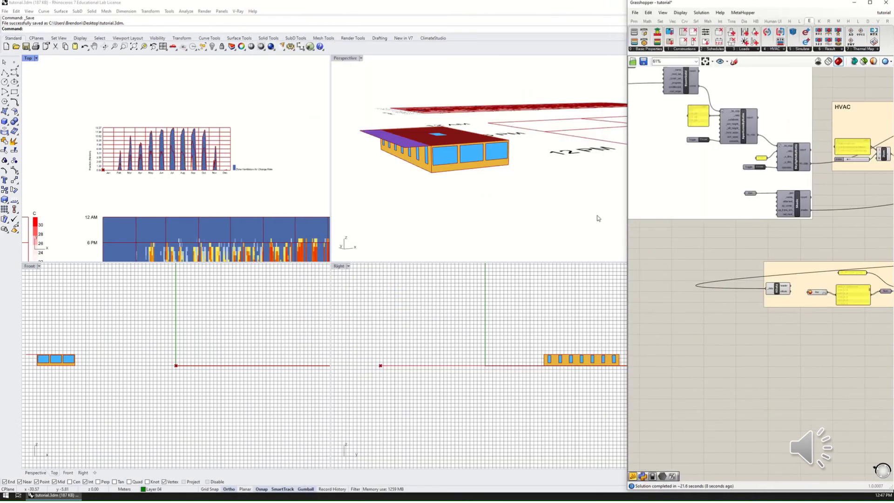
double_click(29, 59)
- Pan and zoom the Top view over the air change heat map and cooling energy charts
scroll(440, 225, "down", 3)
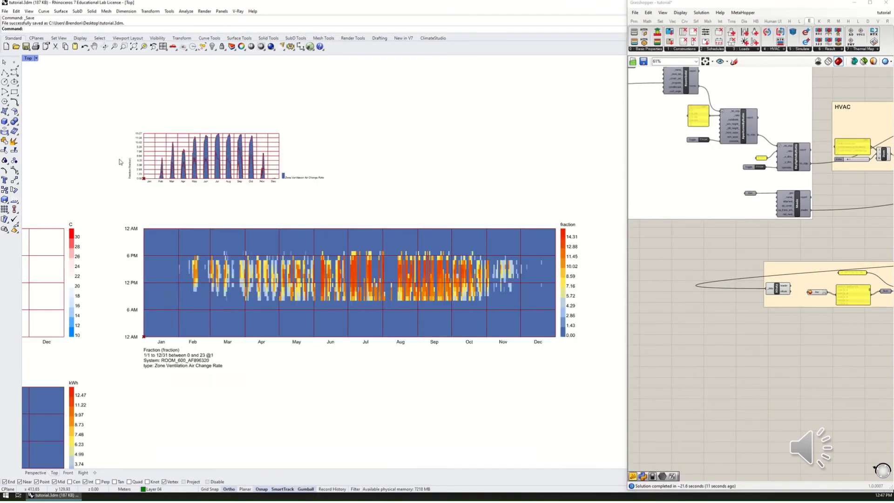
right_click_drag(439, 224, 434, 234)
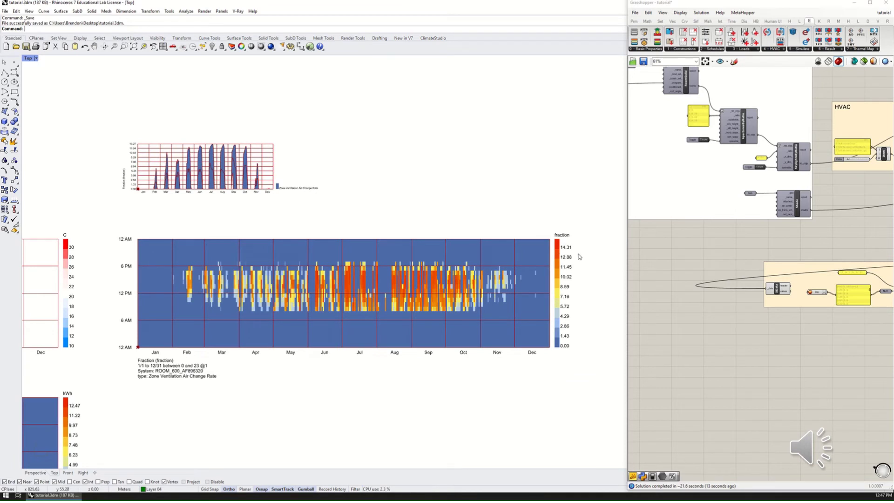
right_click_drag(299, 307, 279, 313)
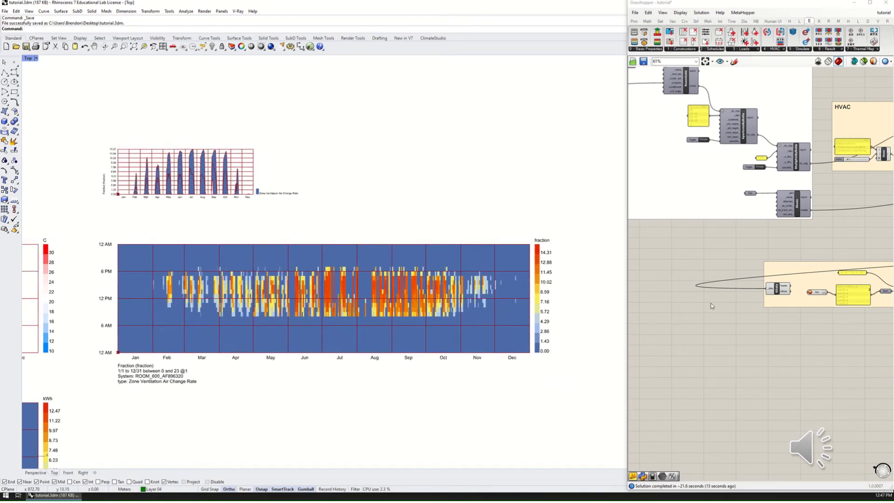
right_click_drag(791, 309, 772, 315)
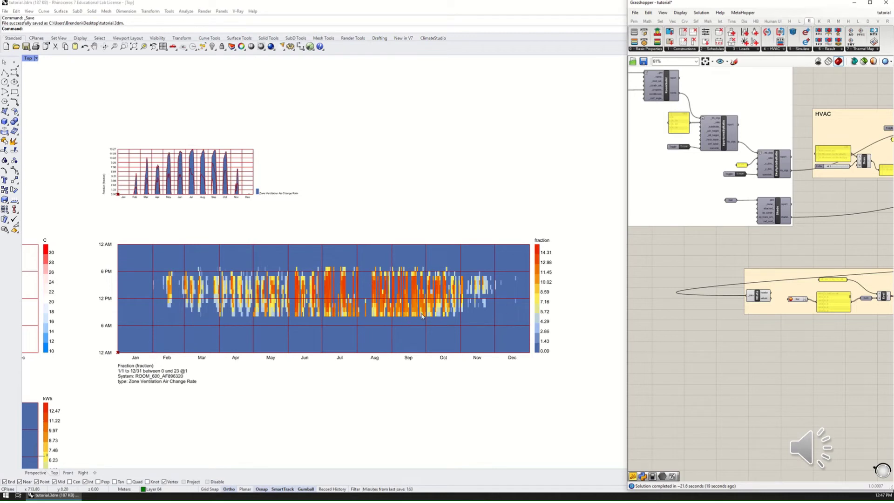
scroll(400, 305, "up", 2)
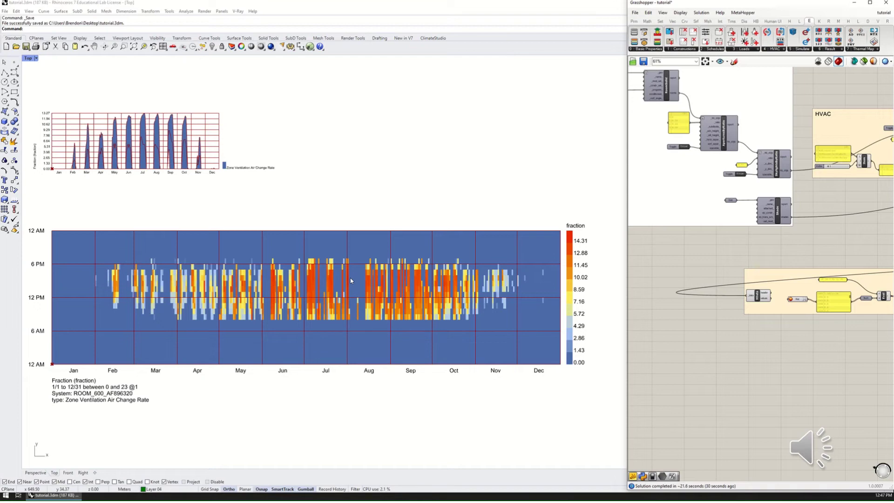
scroll(350, 280, "down", 5)
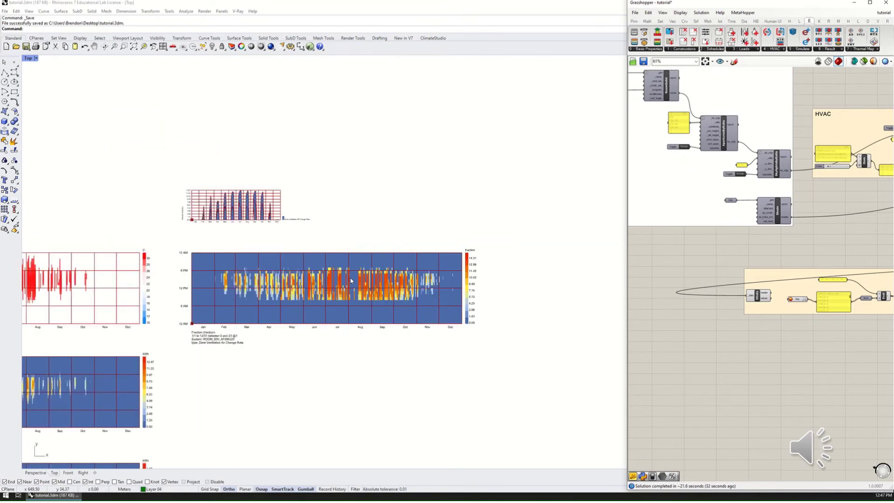
scroll(369, 292, "up", 2)
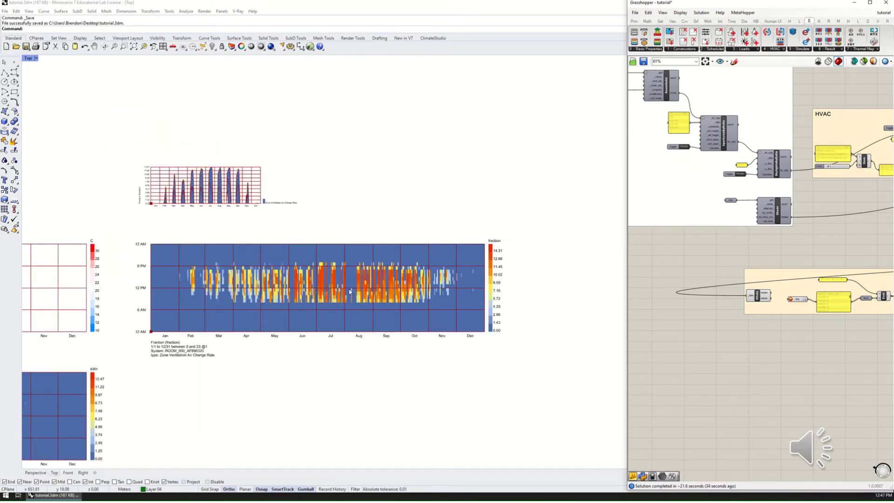
right_click_drag(351, 291, 408, 279)
scroll(408, 278, "down", 8)
scroll(227, 311, "up", 10)
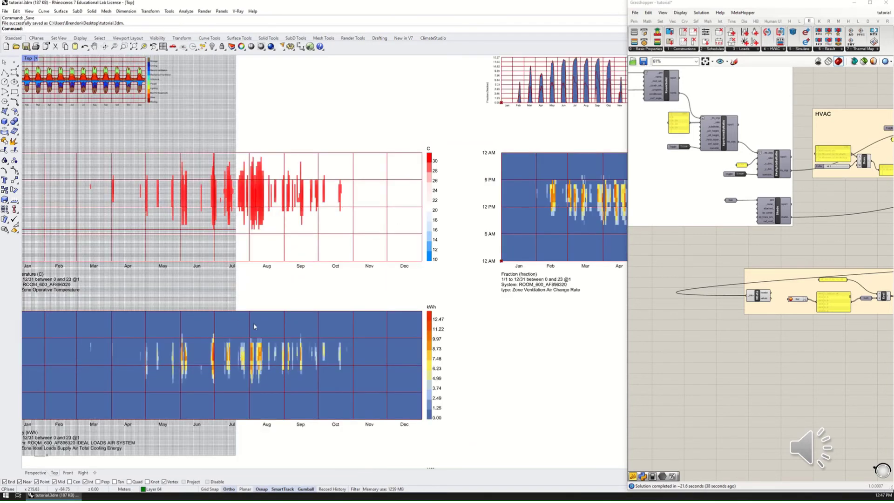
right_click_drag(245, 295, 245, 328)
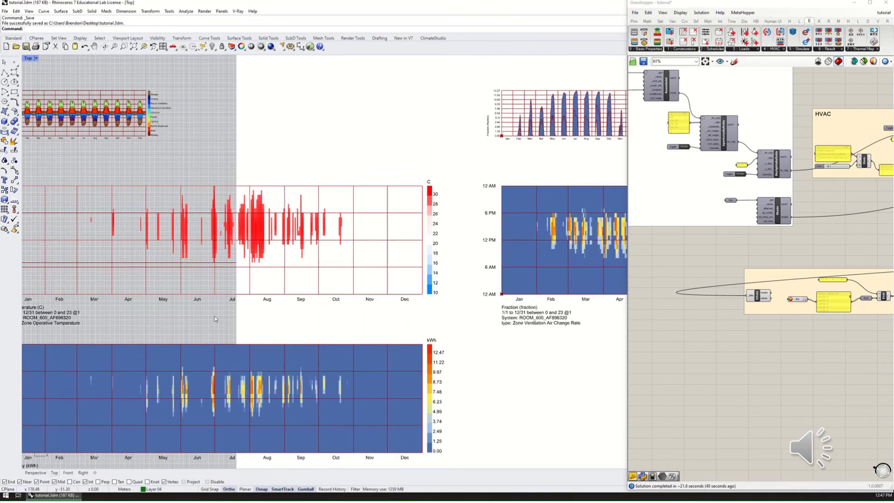
scroll(215, 319, "down", 2)
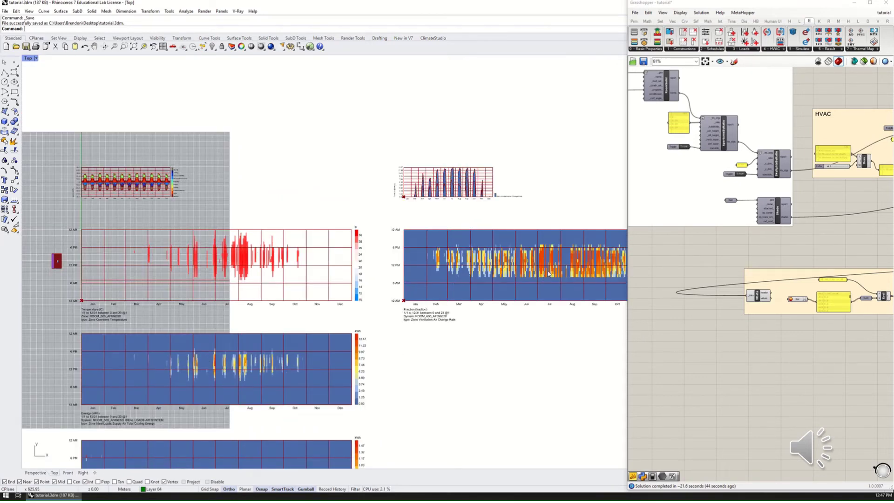
- Widen Grasshopper again and pan to the RESULTS group
left_click_drag(627, 266, 367, 275)
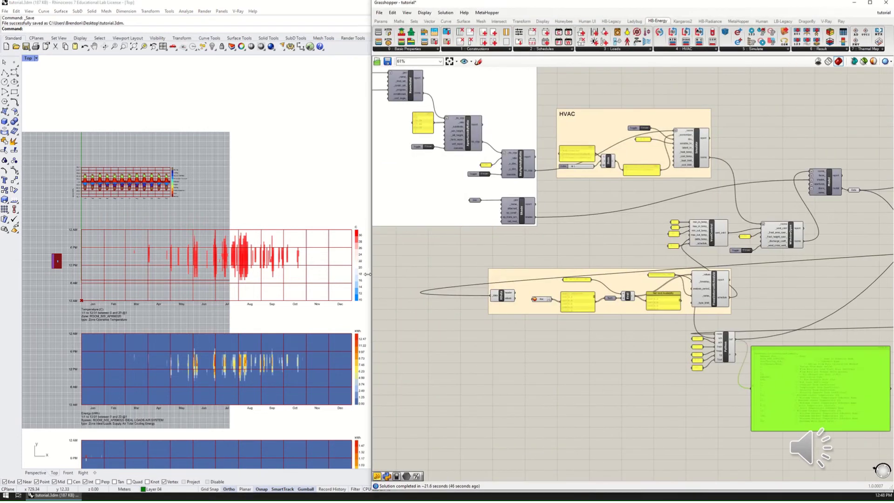
scroll(690, 246, "up", 4)
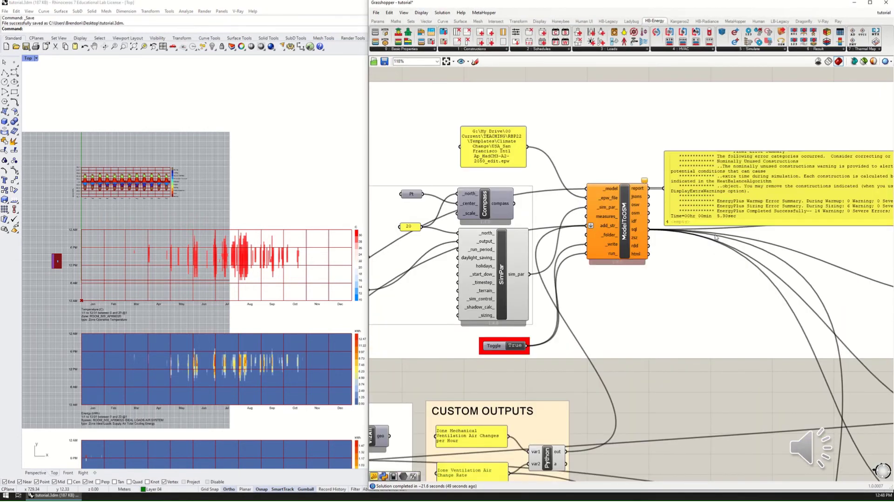
right_click_drag(740, 254, 505, 264)
scroll(512, 267, "down", 4)
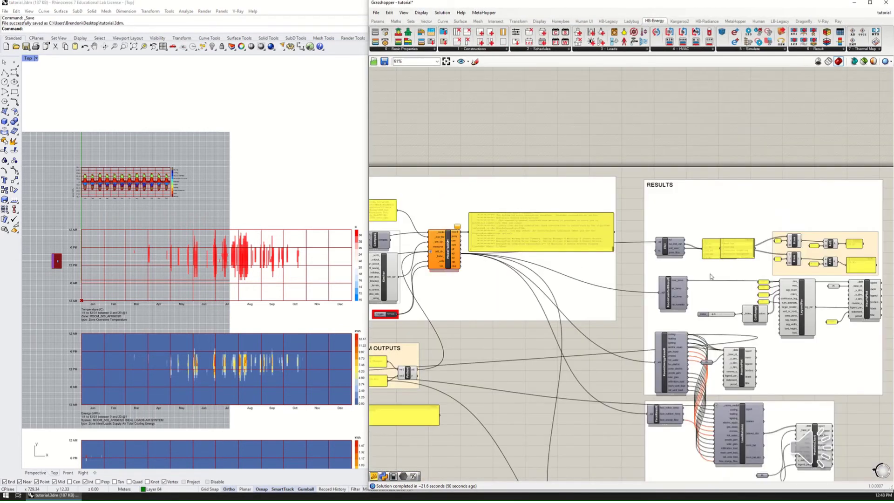
right_click_drag(757, 272, 617, 273)
scroll(646, 270, "up", 4)
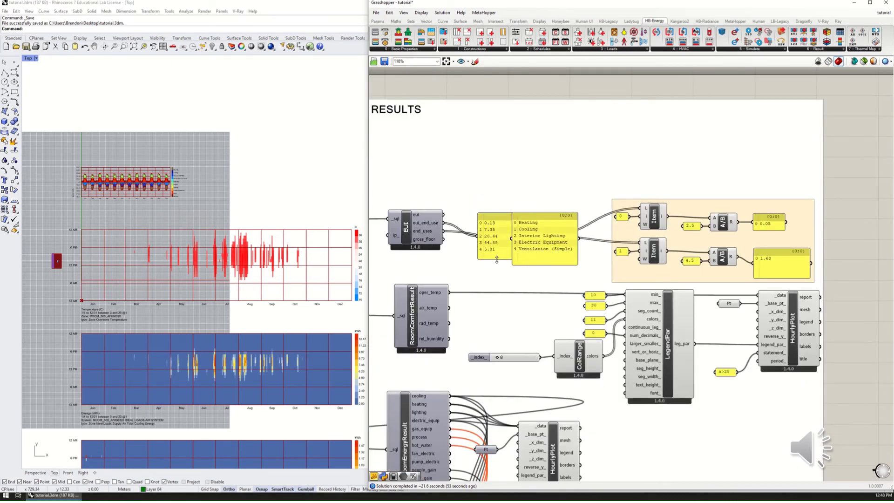
scroll(540, 255, "up", 2)
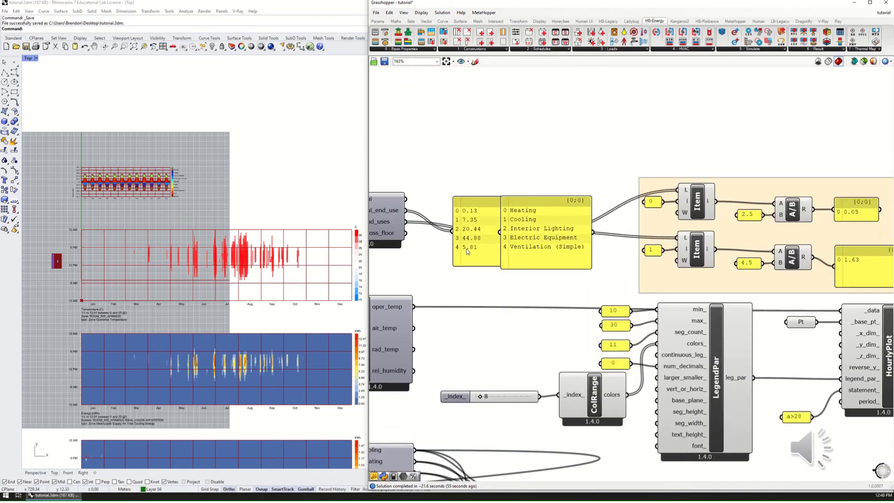
left_click_drag(533, 253, 529, 249)
scroll(540, 248, "down", 1)
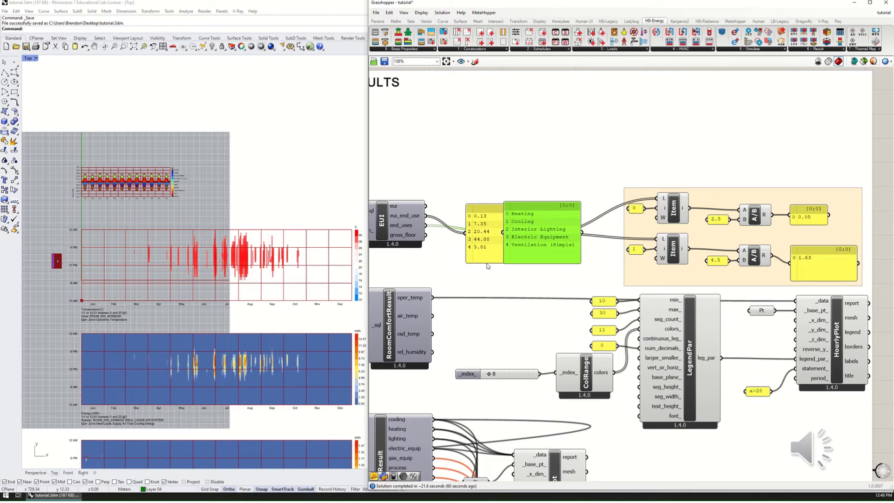
right_click_drag(484, 271, 672, 242)
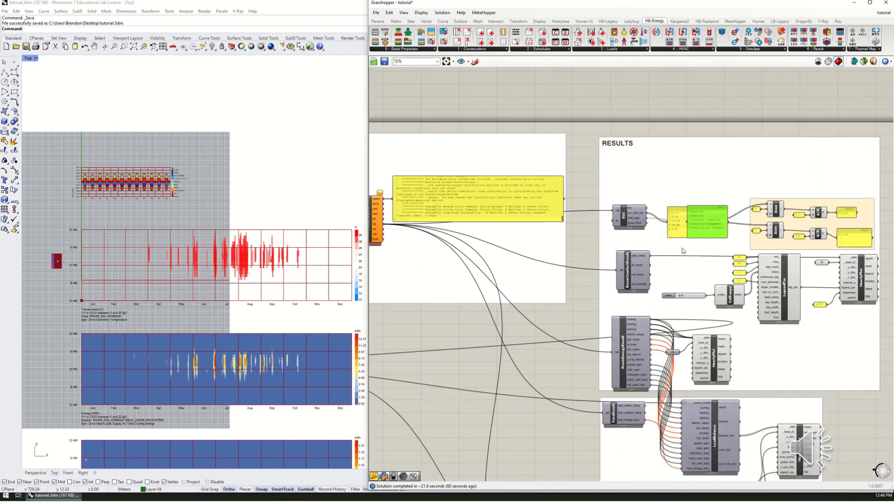
scroll(682, 251, "down", 4)
right_click_drag(477, 339, 671, 309)
scroll(431, 334, "up", 5)
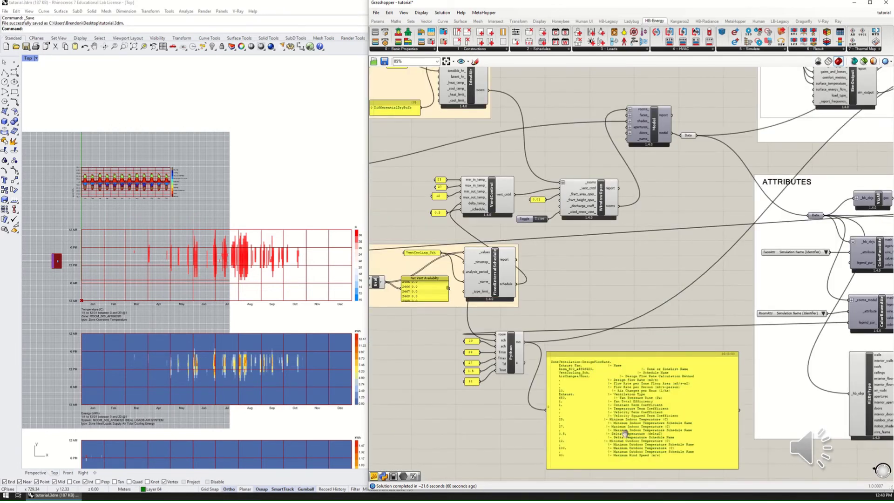
scroll(625, 433, "up", 4)
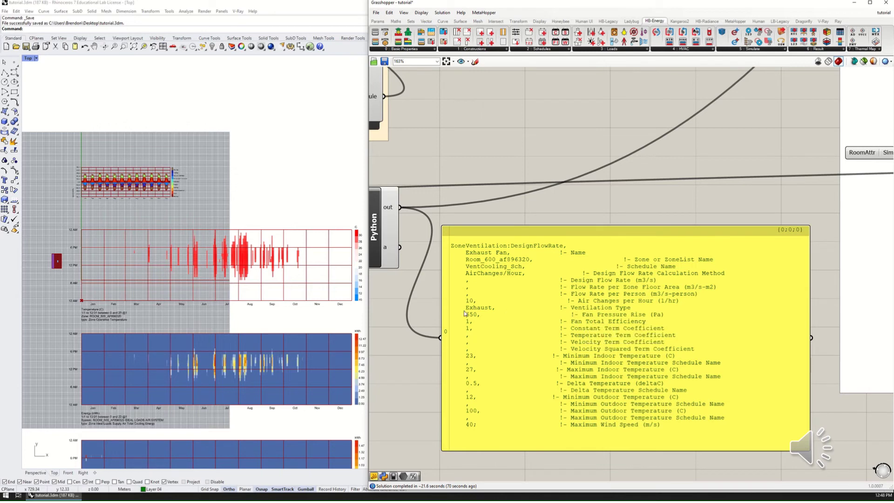
scroll(481, 319, "down", 5)
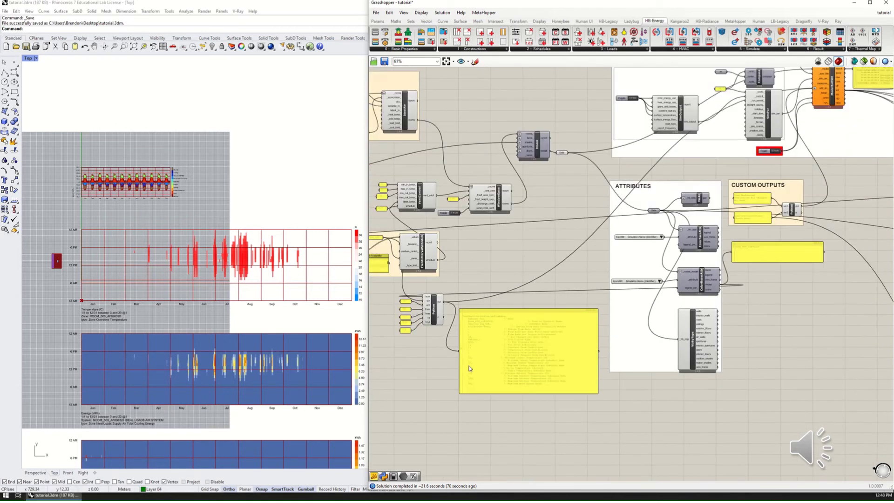
scroll(710, 225, "up", 5)
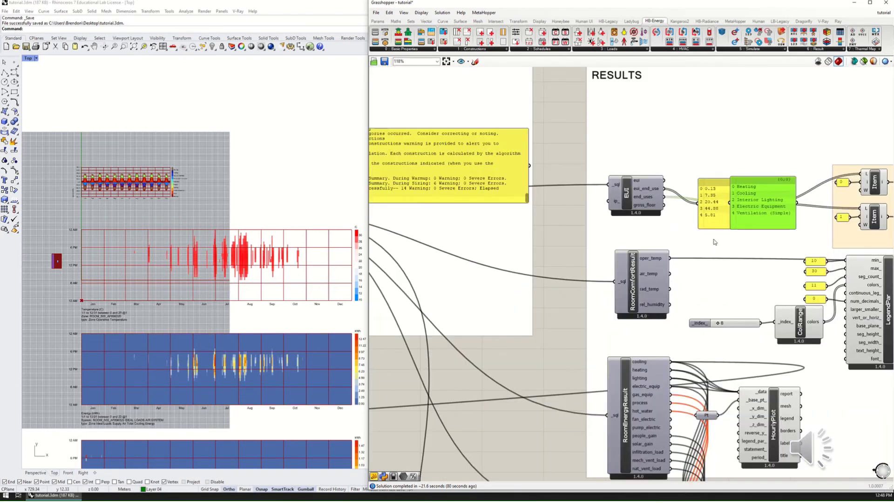
left_click_drag(717, 218, 720, 219)
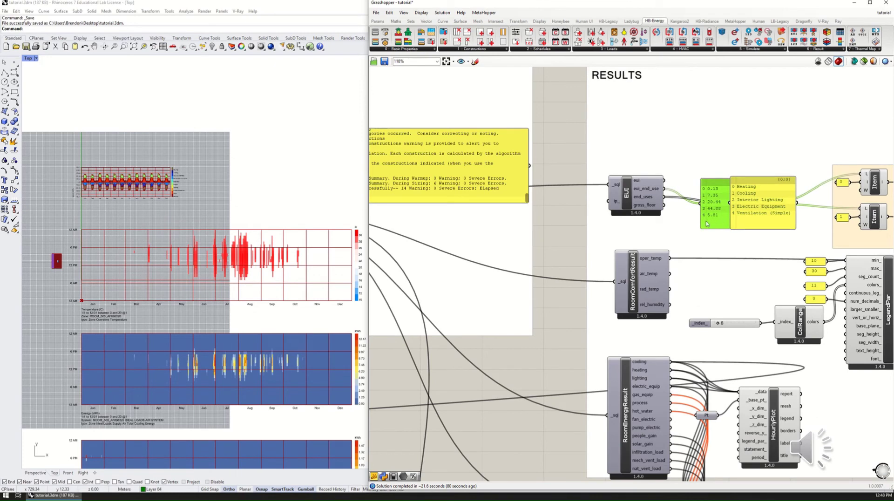
right_click_drag(722, 227, 591, 248)
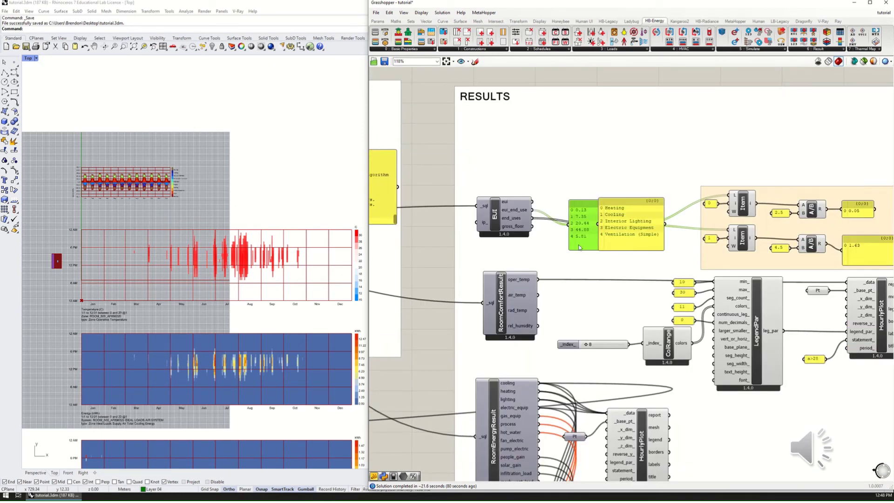
left_click_drag(579, 248, 578, 245)
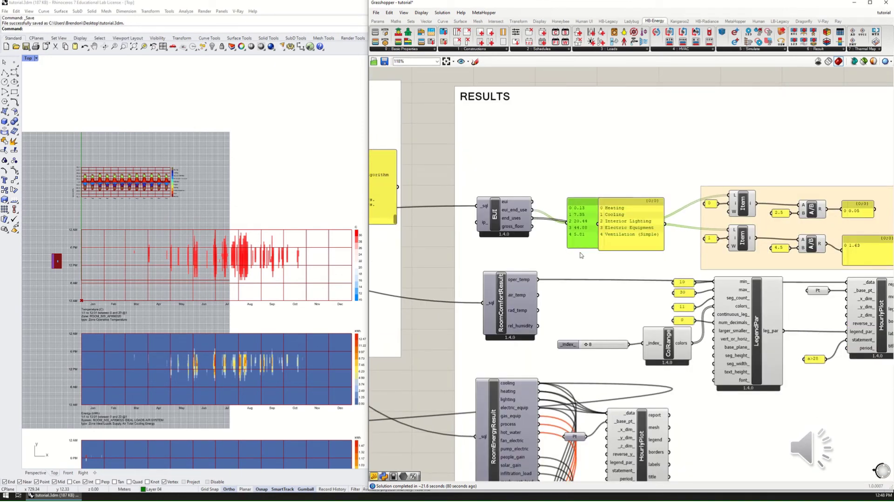
mouse_move(551, 283)
right_mouse_down()
mouse_move(874, 263)
mouse_move(834, 264)
right_mouse_up()
scroll(732, 261, "down", 4)
- Navigate to the simulation group and switch the run toggle to False
right_click_drag(524, 306, 794, 261)
right_click_drag(581, 332, 670, 358)
scroll(669, 358, "up", 4)
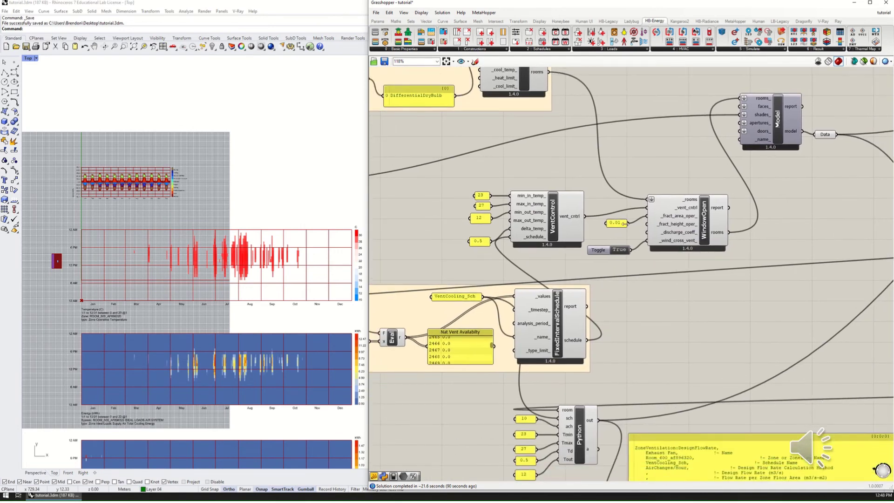
scroll(611, 227, "up", 3)
left_click_drag(611, 227, 613, 232)
right_click_drag(667, 307, 536, 318)
scroll(453, 307, "down", 3)
scroll(451, 305, "down", 2)
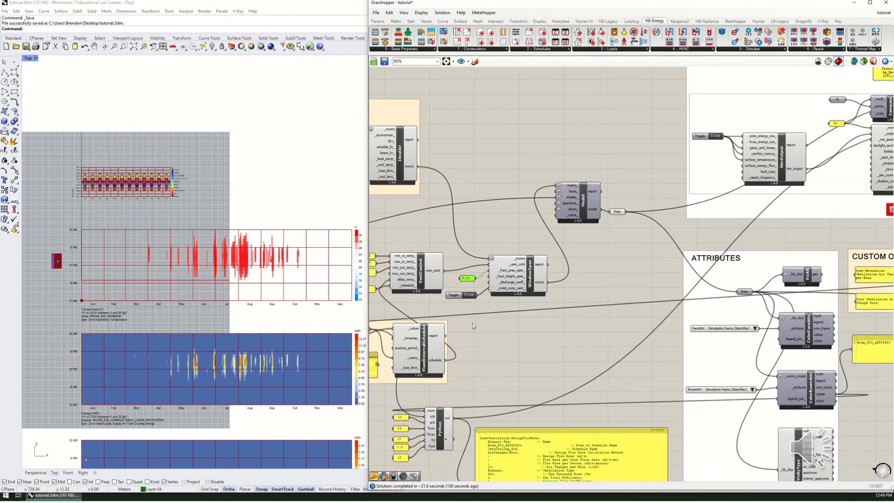
right_click_drag(472, 322, 557, 273)
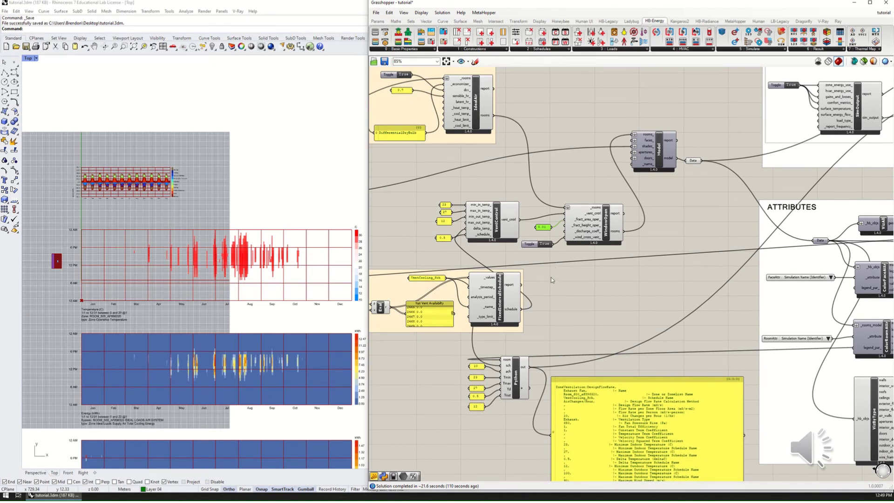
right_click_drag(551, 277, 630, 293)
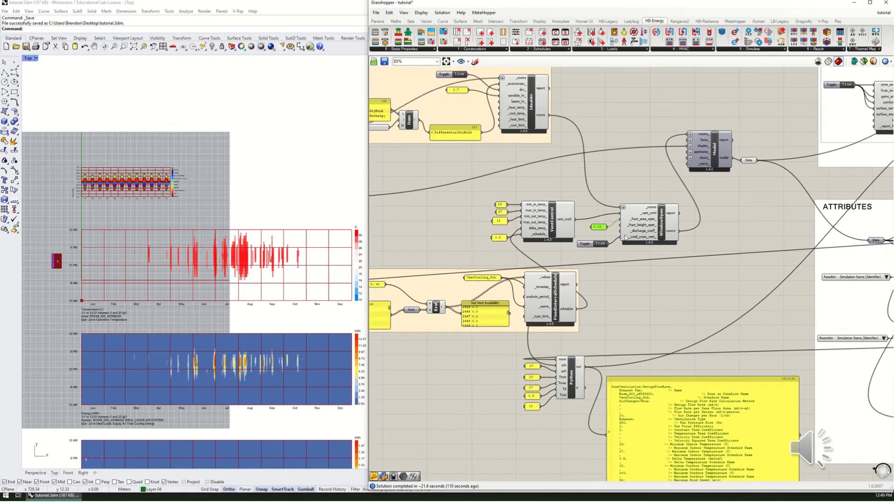
scroll(594, 236, "up", 4)
scroll(528, 294, "down", 8)
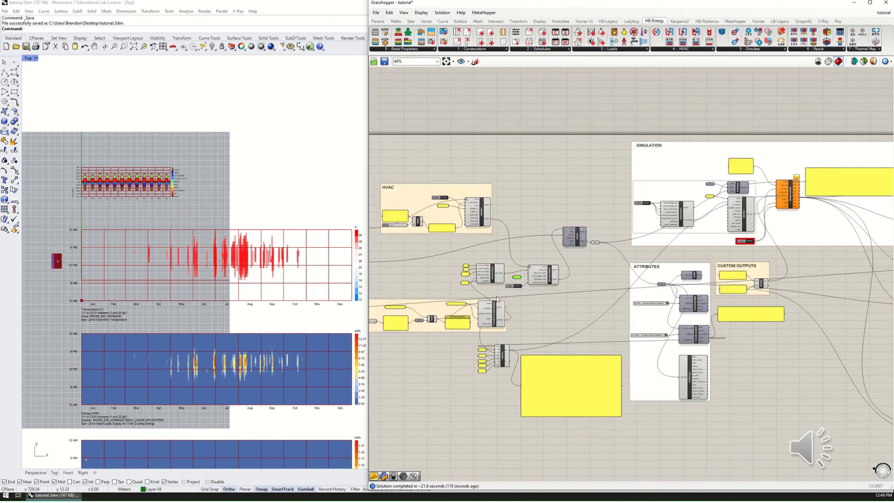
right_click_drag(798, 227, 763, 282)
scroll(763, 282, "up", 4)
left_click(674, 329)
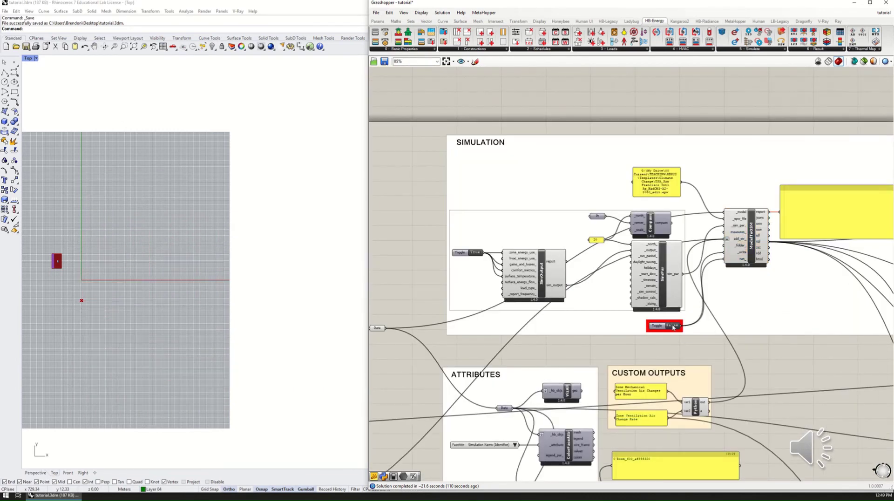
- Change the 0.01 operable area fraction panel feeding WindowOpen to 0
right_click_drag(579, 321, 867, 265)
scroll(868, 265, "down", 3)
scroll(696, 327, "up", 6)
scroll(661, 308, "up", 2)
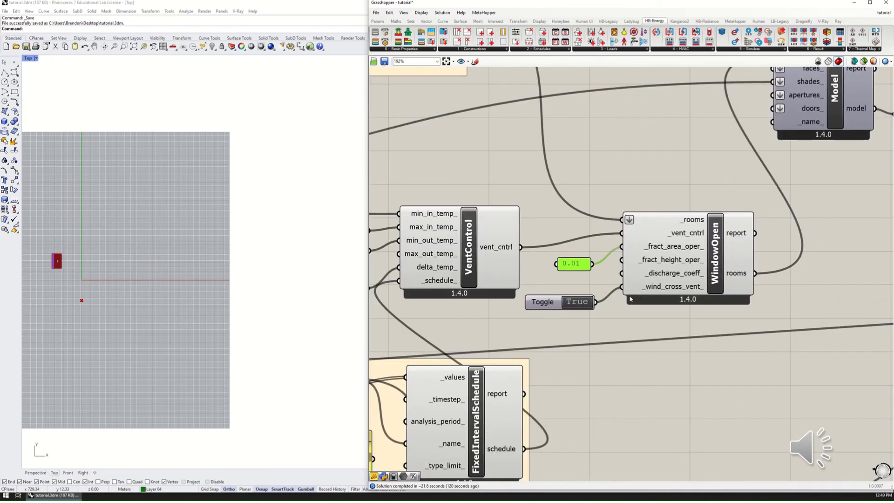
double_click(577, 261)
type("0")
left_click(596, 319)
- Nudge the IDF text panel and move the Python component slightly down
scroll(659, 374, "down", 2)
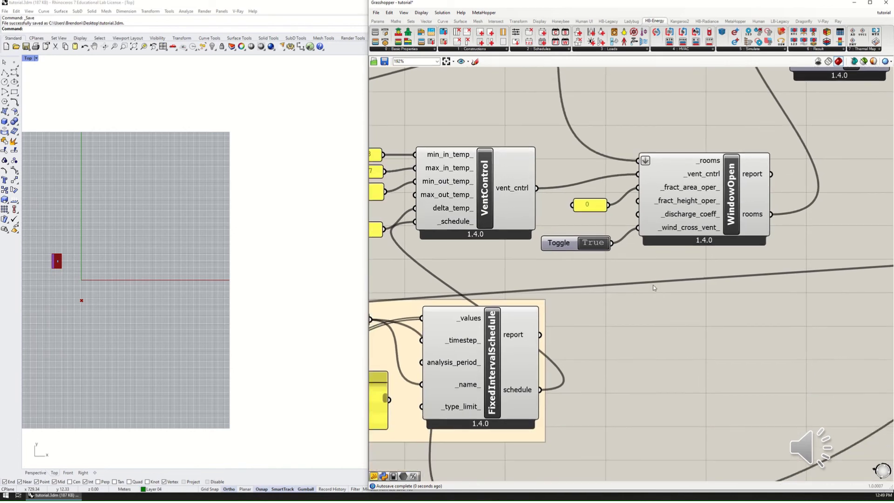
scroll(593, 273, "down", 4)
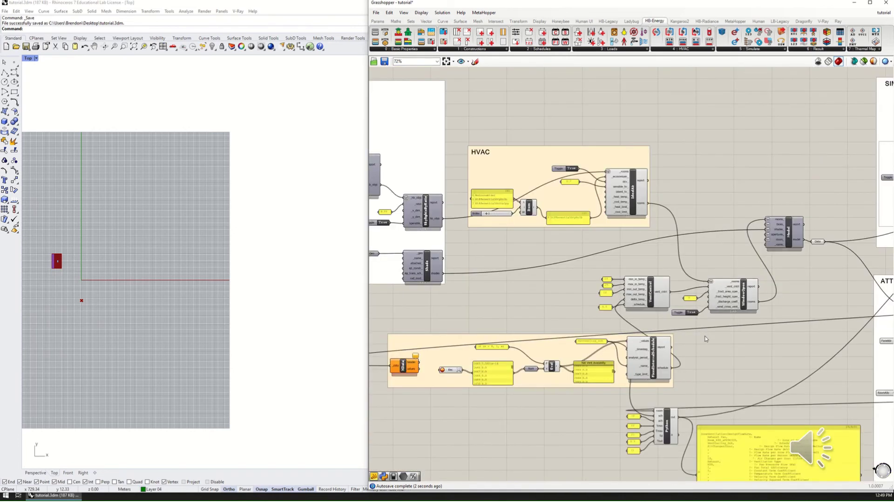
scroll(736, 330, "up", 2)
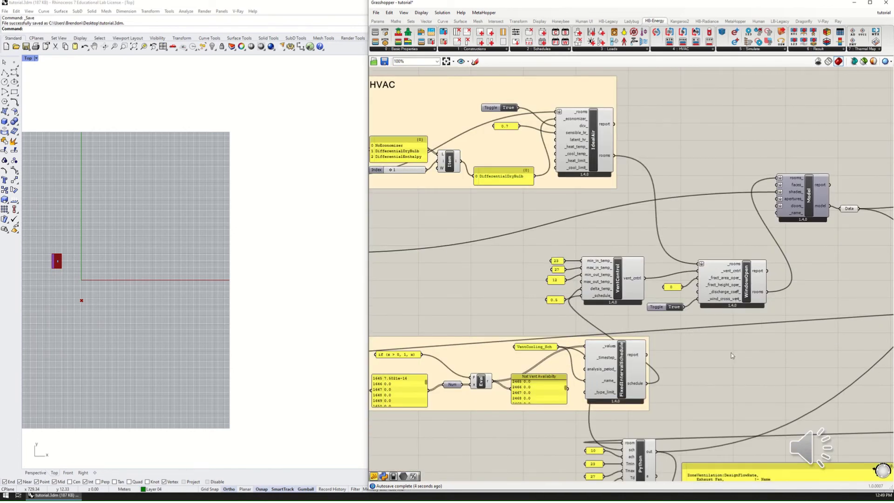
right_click_drag(730, 353, 673, 318)
left_click(536, 340)
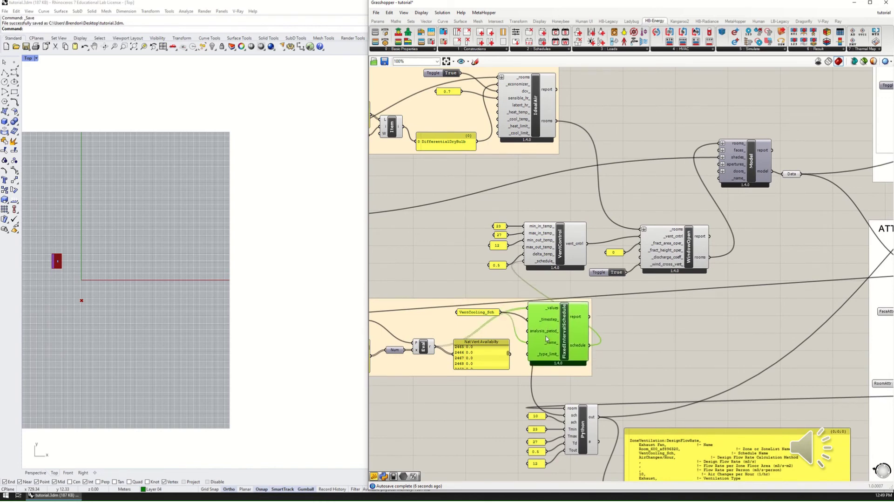
right_click_drag(669, 470, 645, 397)
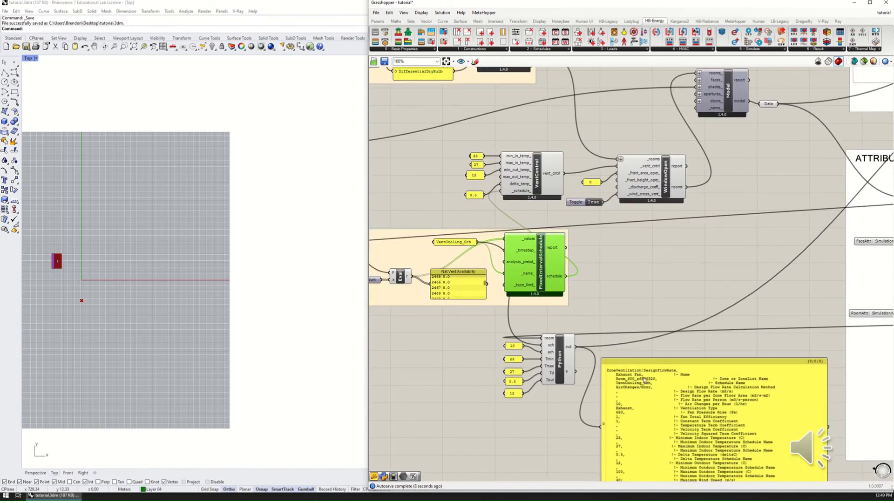
left_click_drag(635, 380, 638, 381)
left_click(569, 376)
left_click_drag(569, 376, 569, 381)
- Shift FixedIntervalSchedule, VentControl, the 0 panel and the VentCooling_Sch panel slightly into place
left_click_drag(536, 273, 538, 271)
left_click_drag(543, 173, 543, 175)
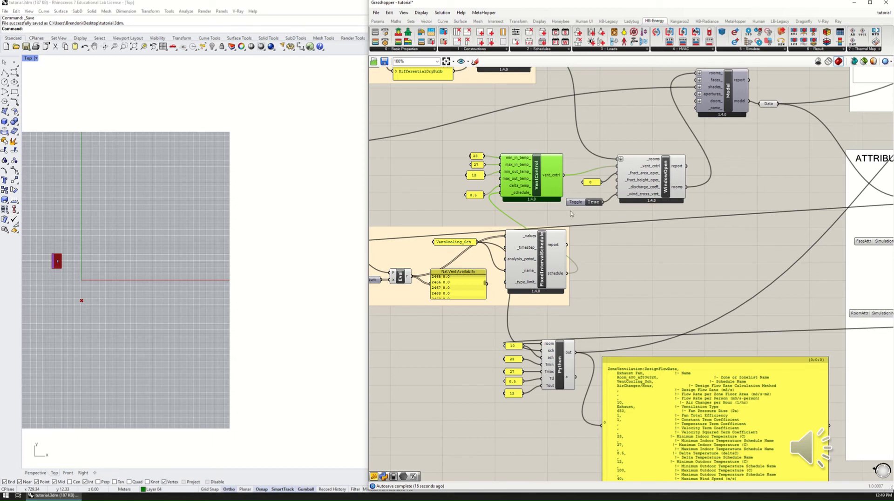
left_click_drag(593, 182, 595, 185)
left_click_drag(448, 242, 452, 243)
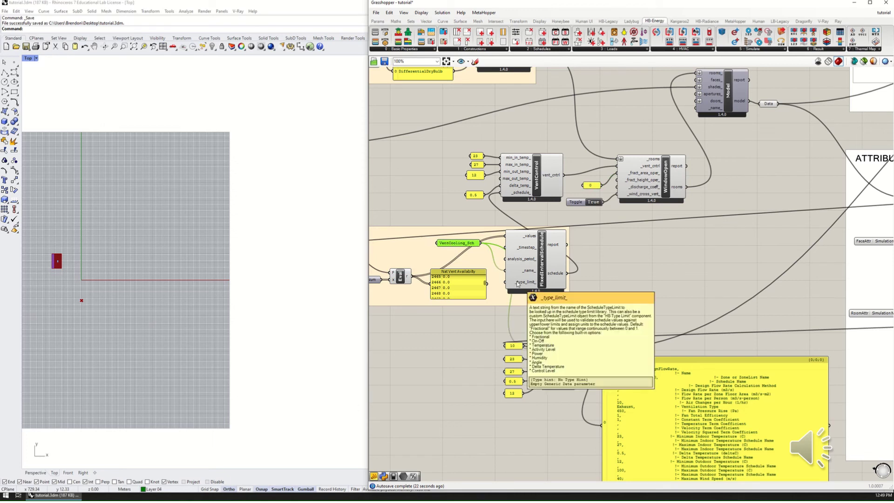
mouse_move(554, 276)
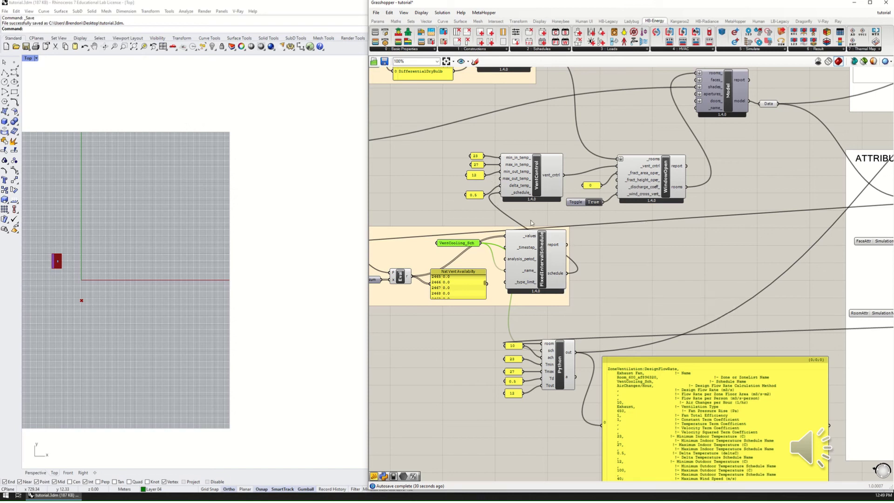
left_click_drag(474, 245, 468, 247)
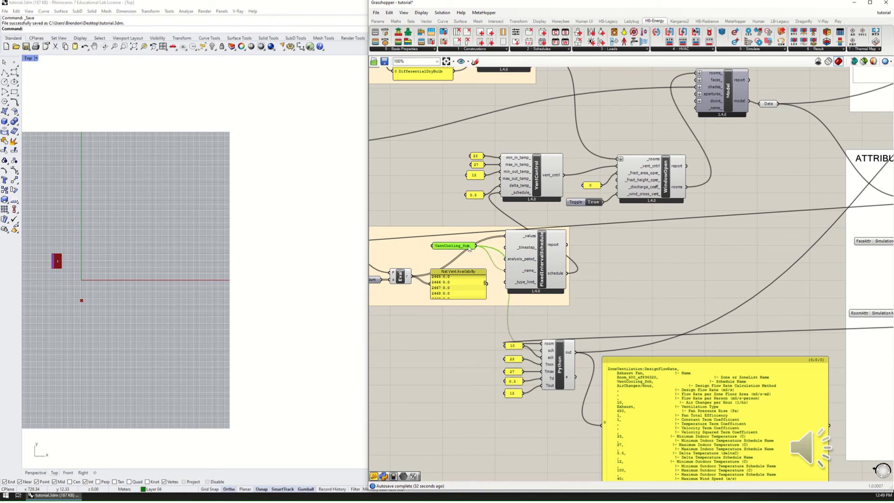
left_click(624, 300)
scroll(628, 317, "up", 3)
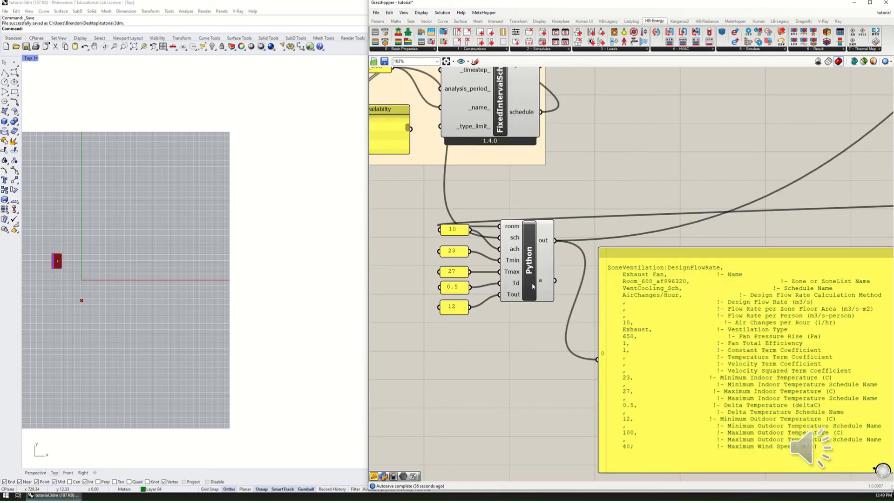
left_click(533, 286)
scroll(528, 292, "down", 5)
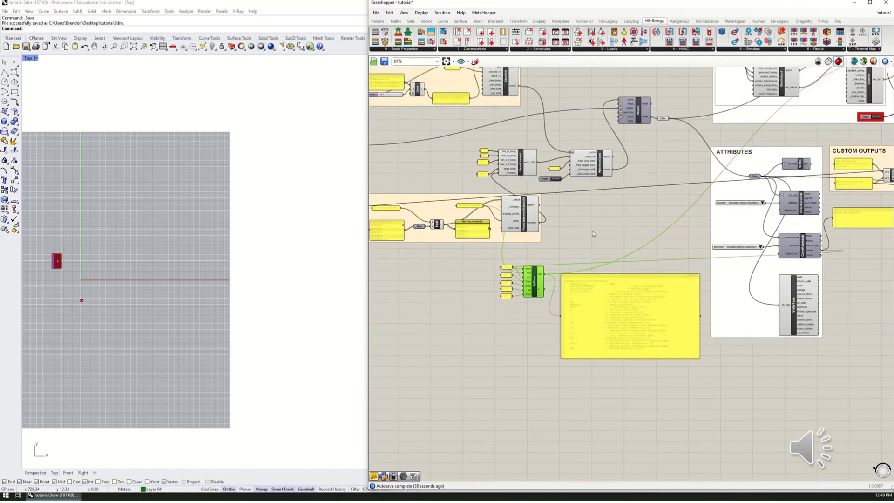
- Bring the Python component and IDF text into view and nudge the 10 value panel up-left
scroll(593, 232, "up", 3)
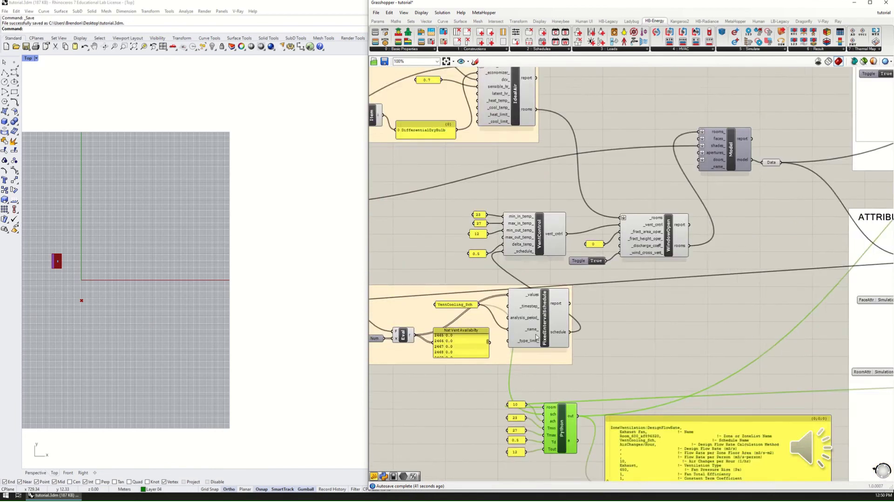
scroll(536, 336, "up", 2)
scroll(589, 219, "down", 1)
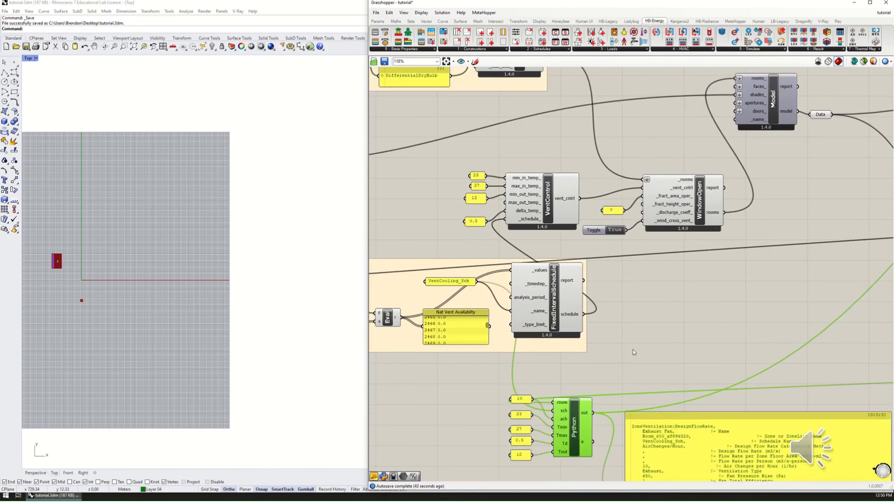
right_click_drag(633, 349, 646, 208)
scroll(573, 315, "up", 1)
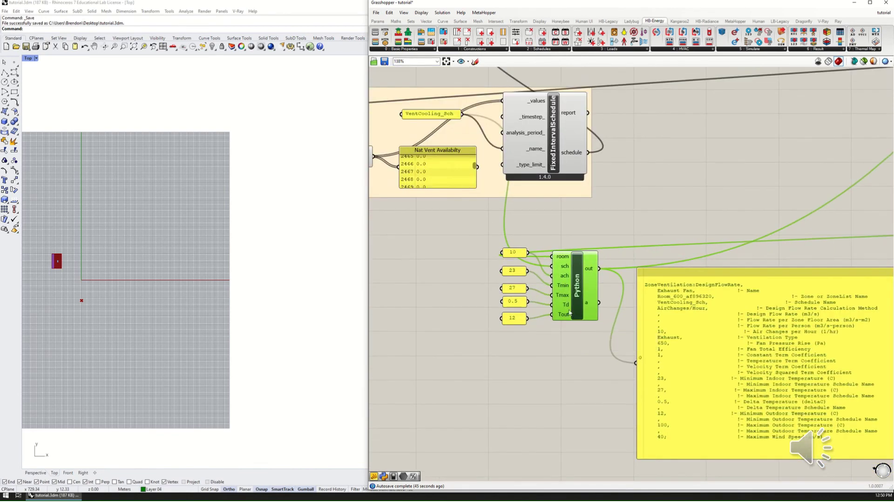
left_click_drag(518, 255, 511, 234)
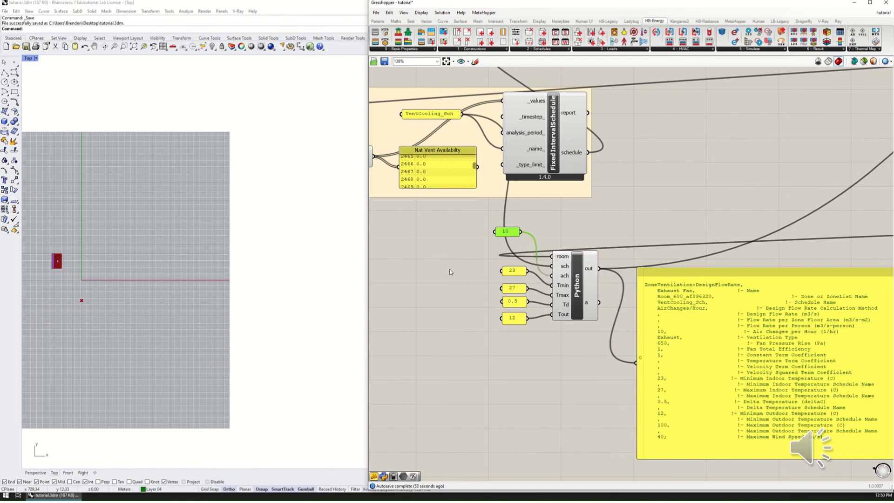
- Widen the Grasshopper window leftward and place the 10 panel beside the Python inputs, near the 0 panel
scroll(448, 269, "up", 2)
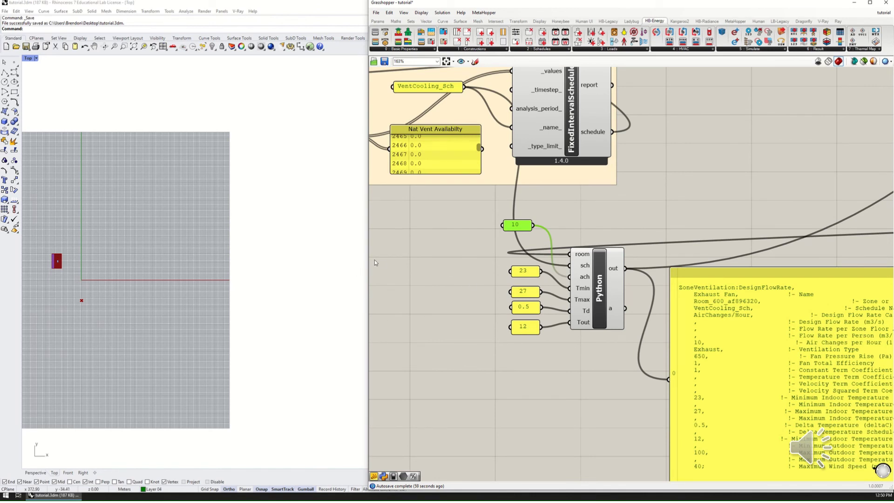
left_click_drag(367, 262, 120, 264)
right_click_drag(215, 279, 271, 318)
left_click_drag(325, 267, 334, 284)
scroll(415, 365, "down", 2)
right_click_drag(498, 184, 521, 235)
scroll(477, 173, "up", 1)
- Nudge the 0 value panel slightly left and select the Python component
left_click_drag(473, 174, 470, 173)
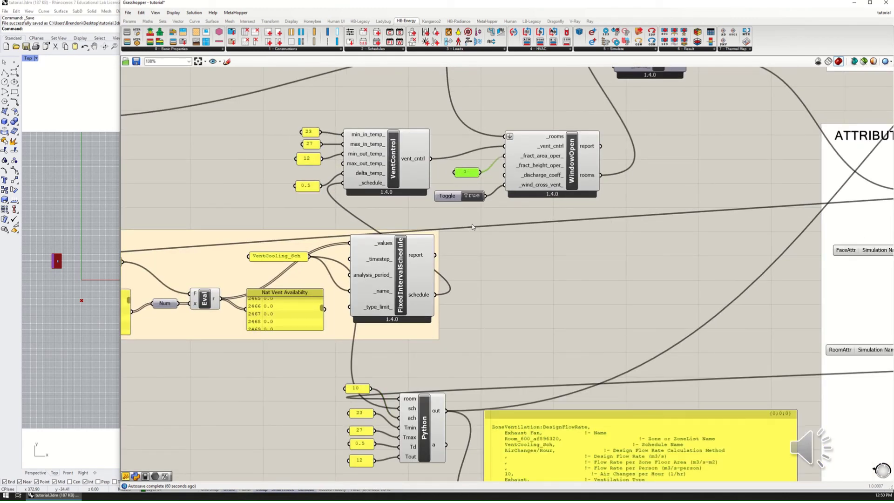
right_click_drag(394, 358, 405, 284)
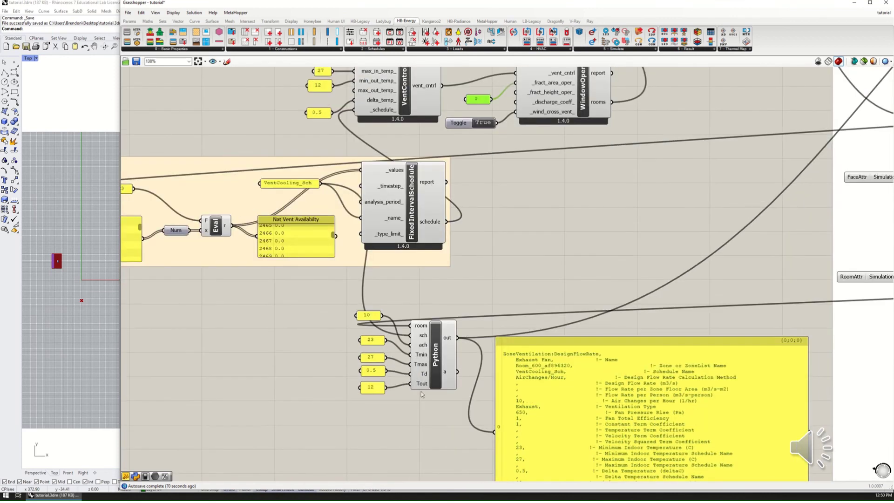
right_click_drag(438, 384, 365, 334)
scroll(393, 341, "down", 2)
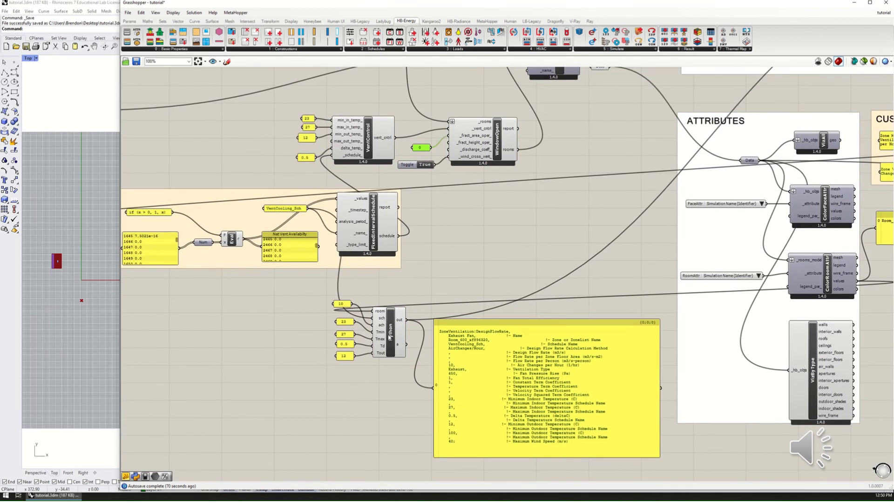
left_click(390, 339)
scroll(390, 333, "up", 1)
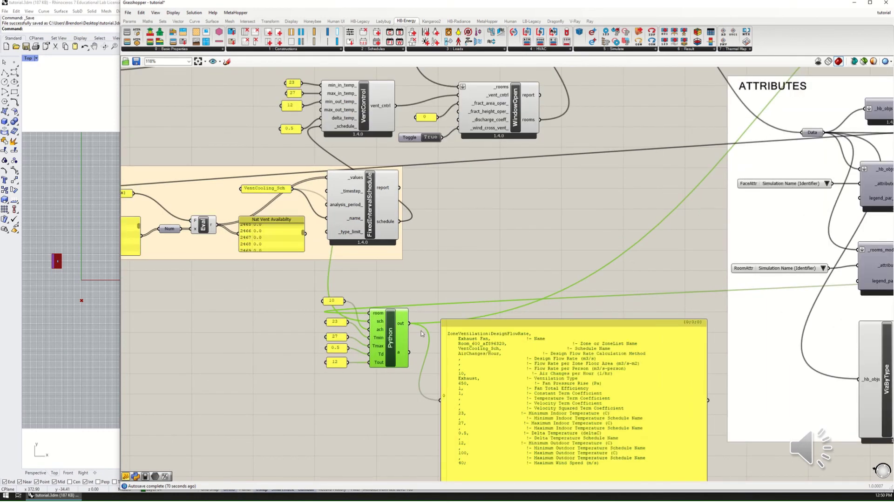
- Remove the wire from the Python IDF output to the ModelToOSM add_str input
left_click_drag(411, 324, 434, 284)
scroll(289, 334, "down", 3)
right_click_drag(423, 292, 337, 363)
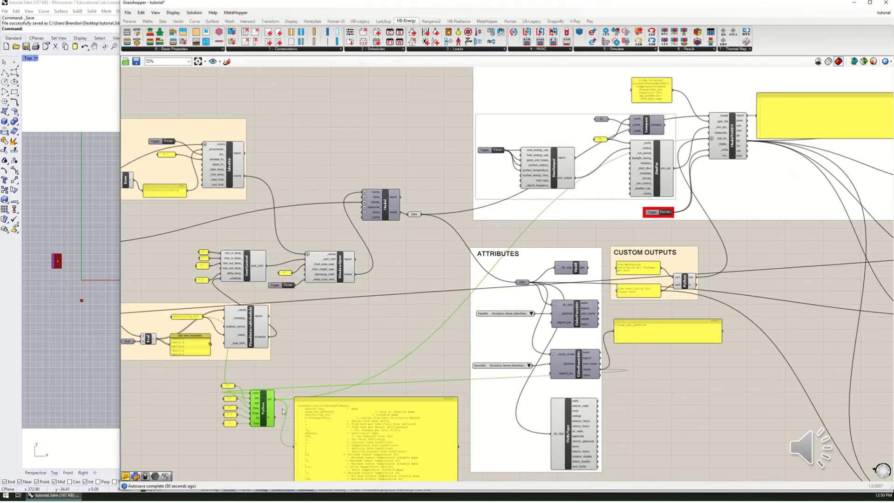
left_click_drag(275, 399, 712, 141)
- Shift the yellow IDF text panel up-left beside the schedule and Python area
left_click_drag(388, 415, 378, 409)
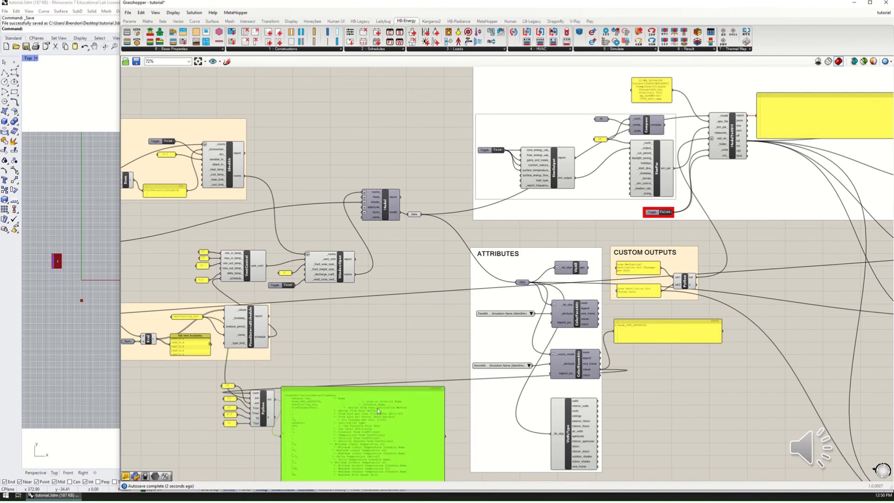
right_click_drag(313, 396, 367, 329)
scroll(326, 348, "up", 3)
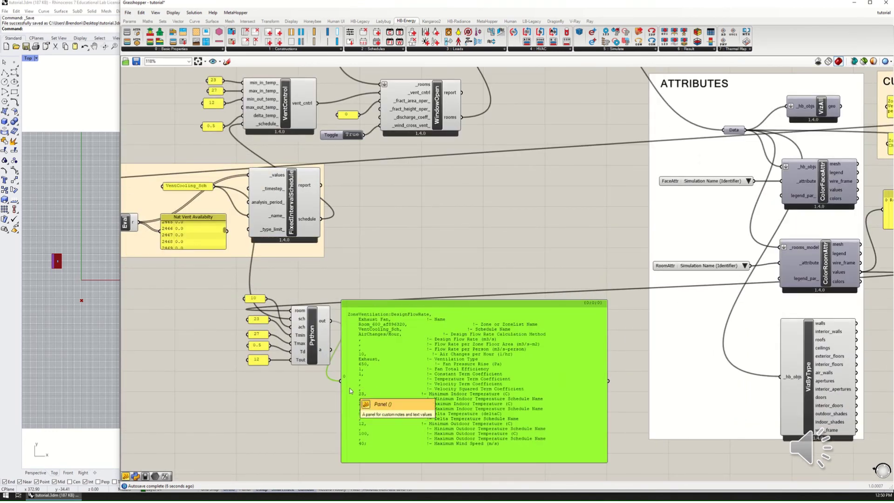
scroll(356, 409, "down", 3)
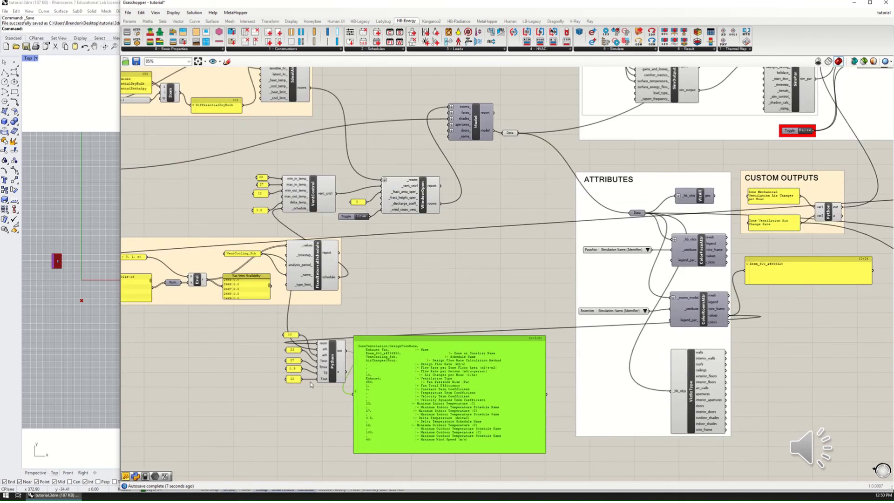